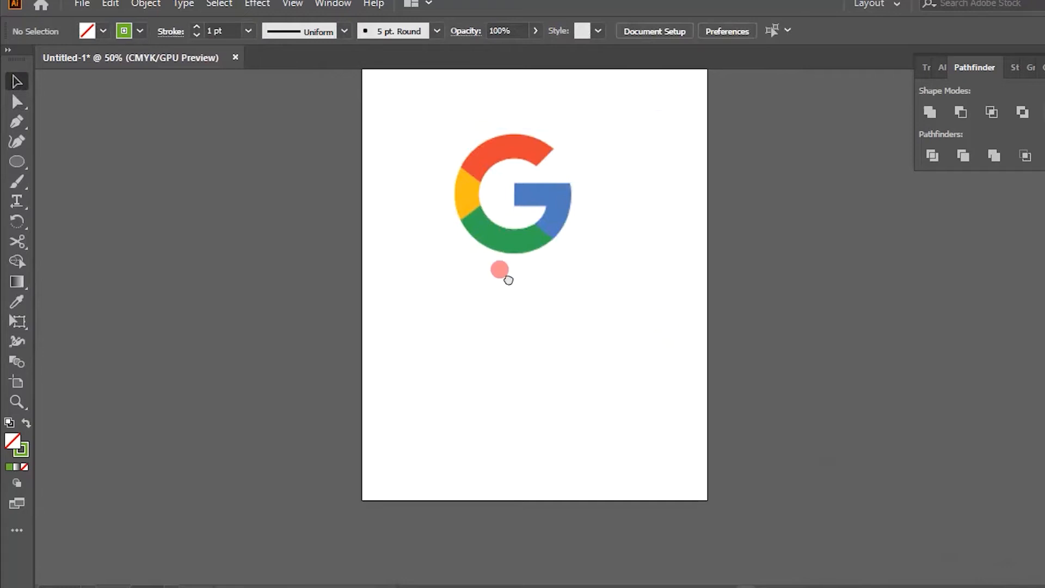
# Step: Draw a small ellipse in the empty area beside the G logo to serve as a colour swatch
pyautogui.click(536, 299)
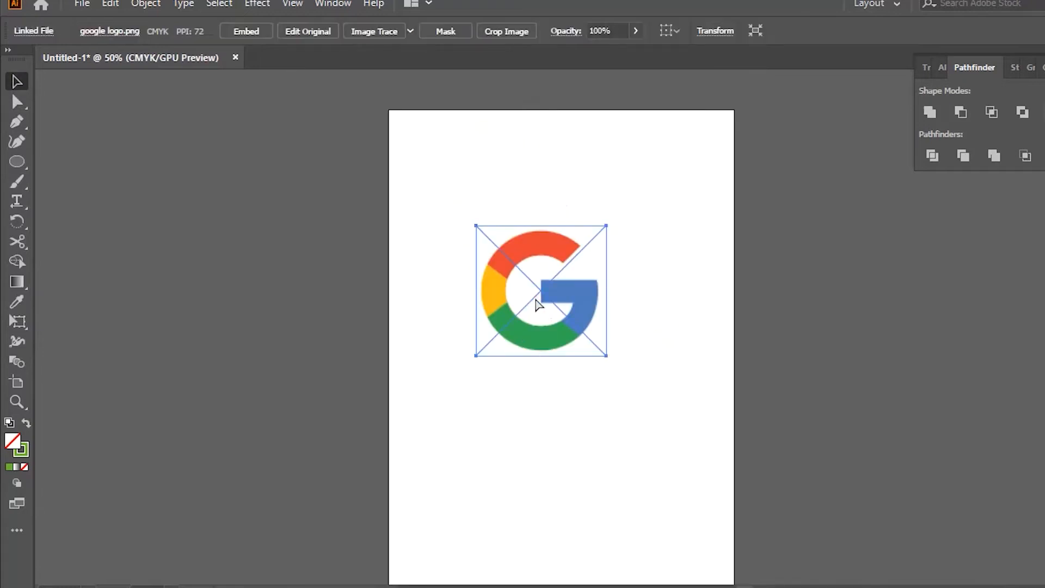
pyautogui.hotkey('ctrl', 'shift', 'a')
pyautogui.press('z')
pyautogui.click(537, 296)
pyautogui.click(562, 316)
pyautogui.click(561, 316)
pyautogui.press('space')
pyautogui.moveTo(611, 315)
pyautogui.mouseDown()
pyautogui.moveTo(590, 310)
pyautogui.moveTo(599, 322)
pyautogui.moveTo(595, 306)
pyautogui.mouseUp()
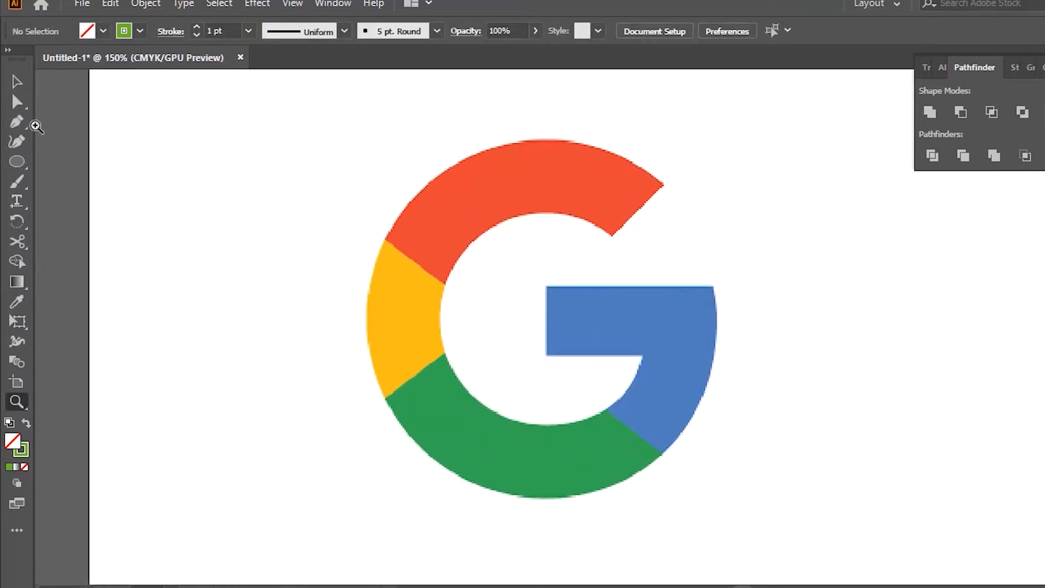
pyautogui.click(16, 163)
pyautogui.moveTo(110, 121); pyautogui.dragTo(140, 147)
pyautogui.click(16, 82)
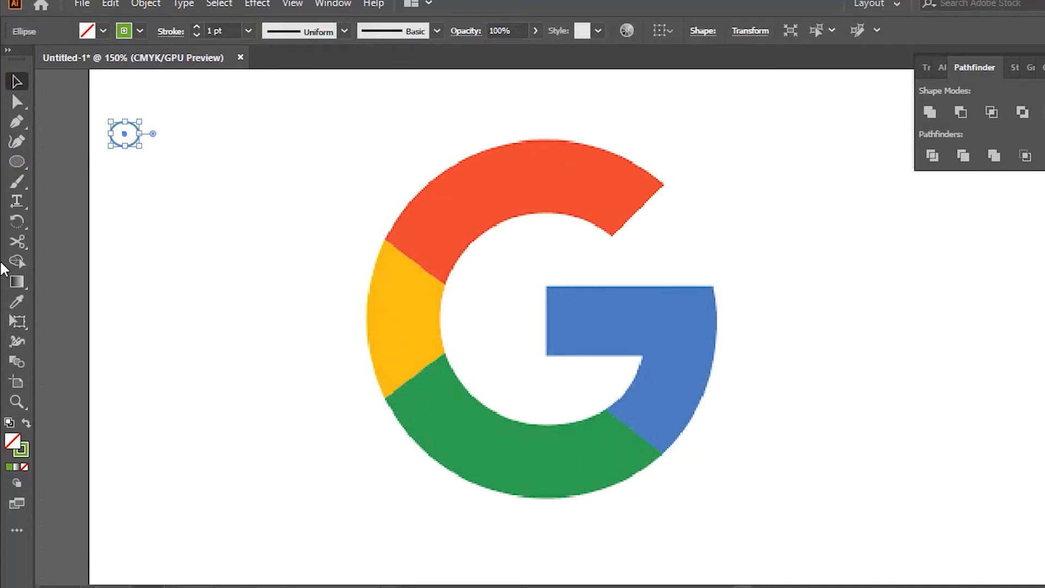
# Step: Fill the small ellipse with the red sampled from the logo
pyautogui.click(16, 301)
pyautogui.click(457, 175)
pyautogui.click(16, 77)
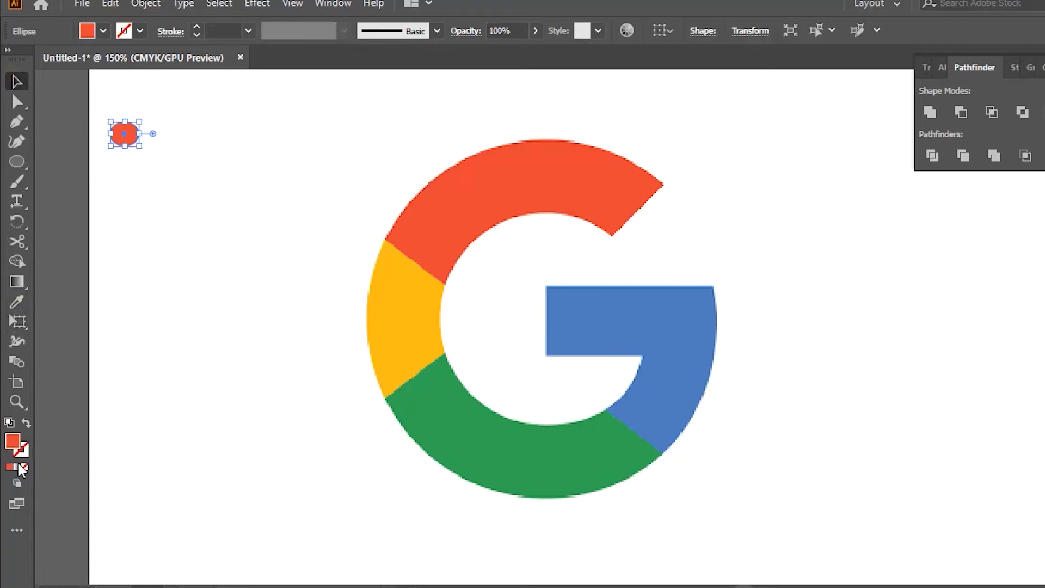
# Step: Duplicate the red swatch into a column of four and fill the second one with the logo's yellow
pyautogui.moveTo(132, 136); pyautogui.dragTo(133, 294)
pyautogui.click(123, 185)
pyautogui.click(16, 301)
pyautogui.click(407, 298)
pyautogui.click(16, 81)
# Step: Fill the third swatch with the logo's green and the fourth with its blue, sampled from the logo
pyautogui.click(127, 249)
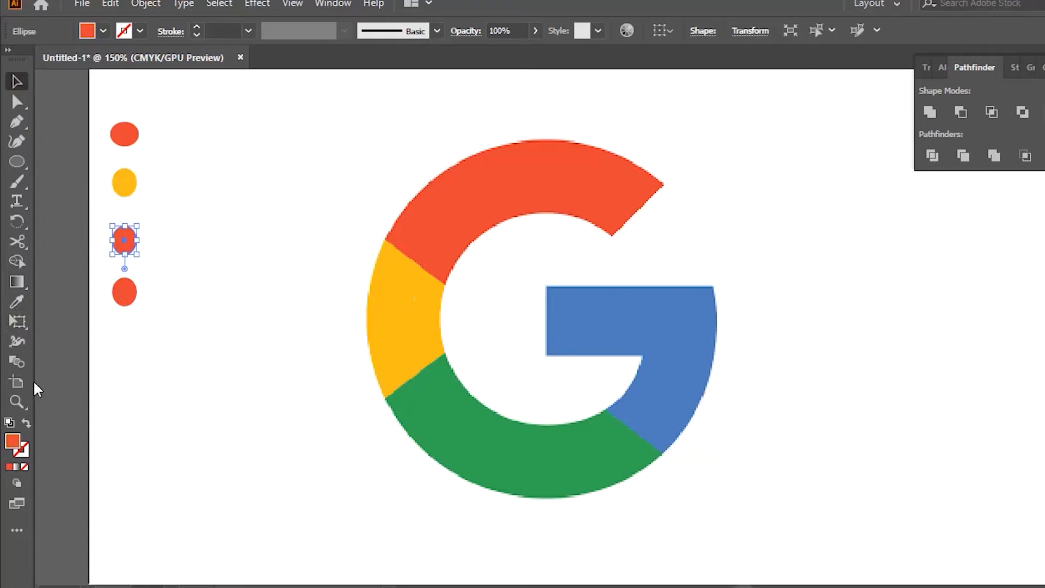
pyautogui.click(15, 305)
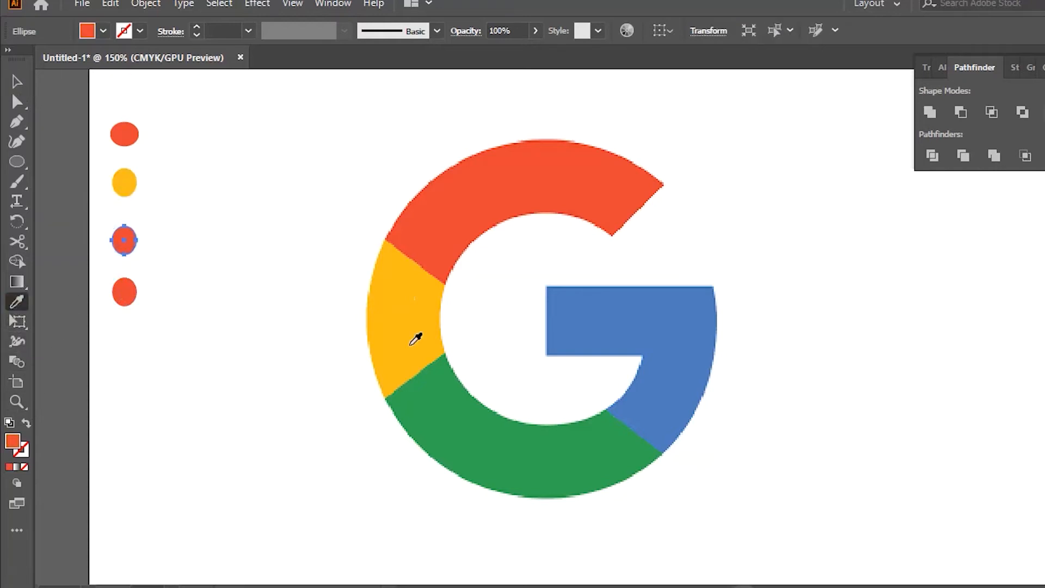
pyautogui.click(468, 415)
pyautogui.click(16, 81)
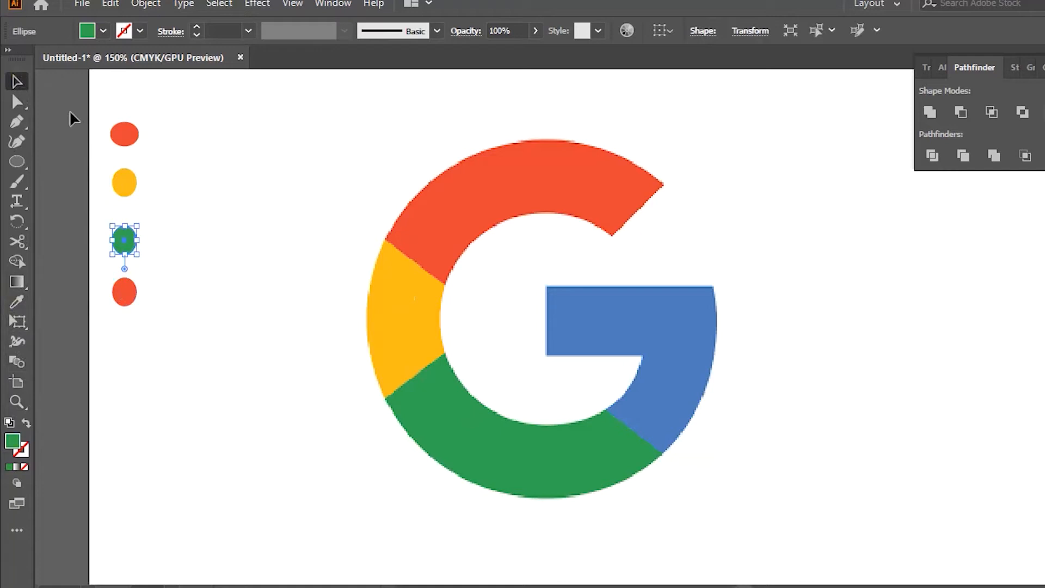
pyautogui.click(126, 295)
pyautogui.click(16, 303)
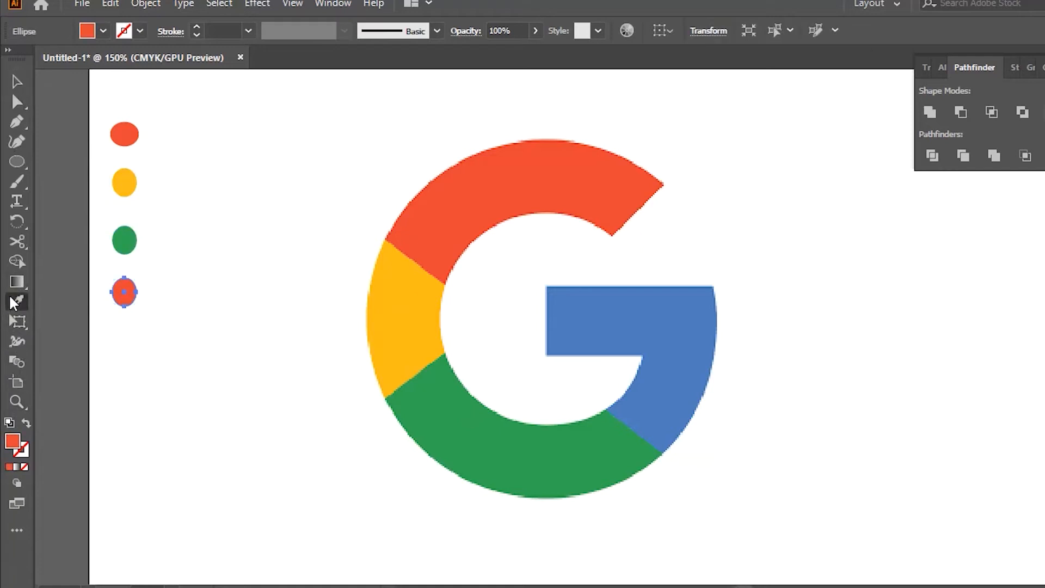
pyautogui.click(692, 343)
pyautogui.click(17, 84)
pyautogui.click(232, 370)
# Step: Draw a logo-sized circle with a blue stroke and no fill, and align it with the logo's outer edge
pyautogui.click(17, 161)
pyautogui.moveTo(312, 158); pyautogui.dragTo(669, 397)
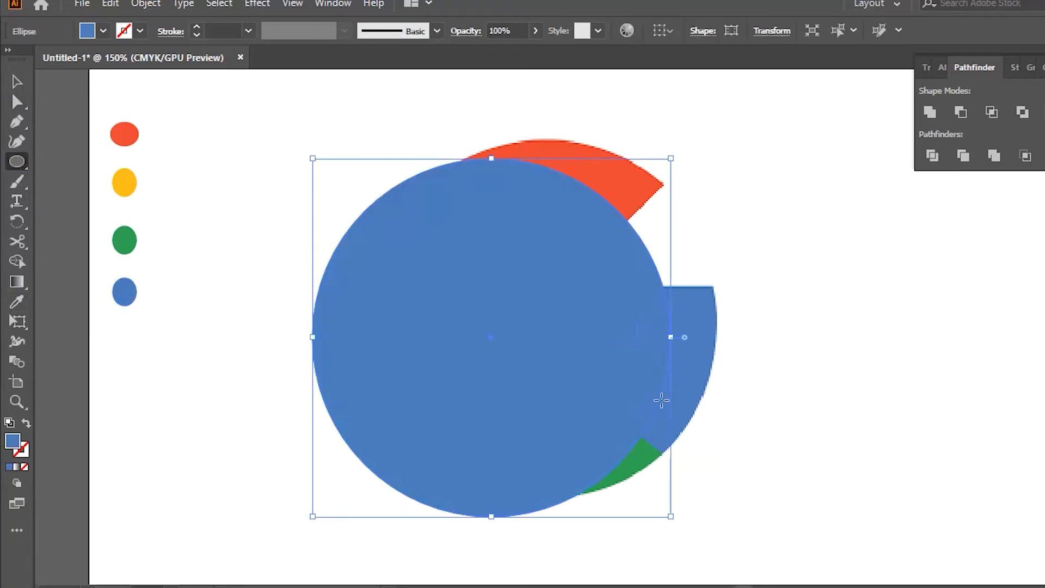
pyautogui.click(25, 424)
pyautogui.click(16, 82)
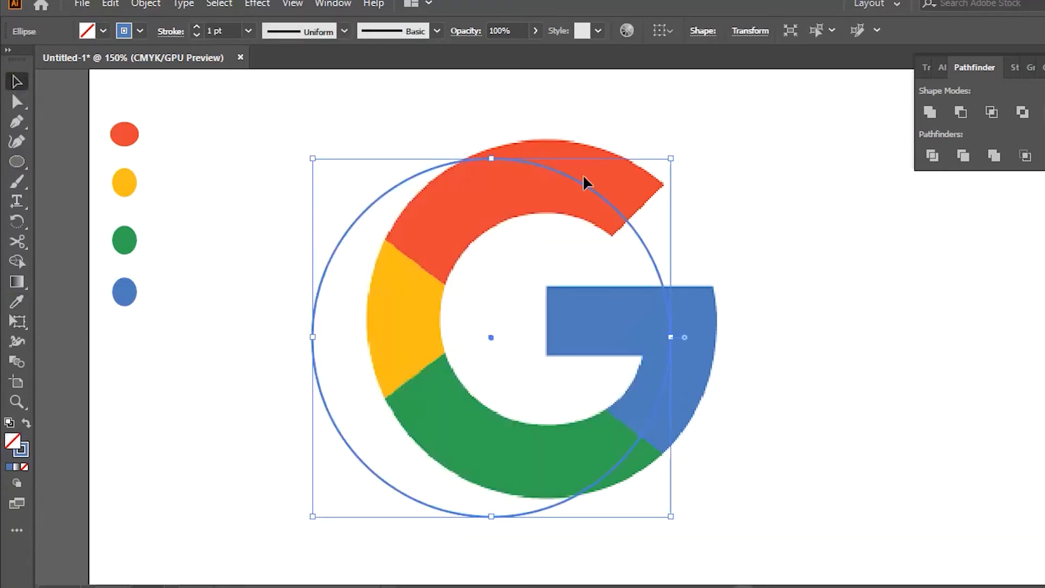
pyautogui.moveTo(587, 185); pyautogui.dragTo(641, 165)
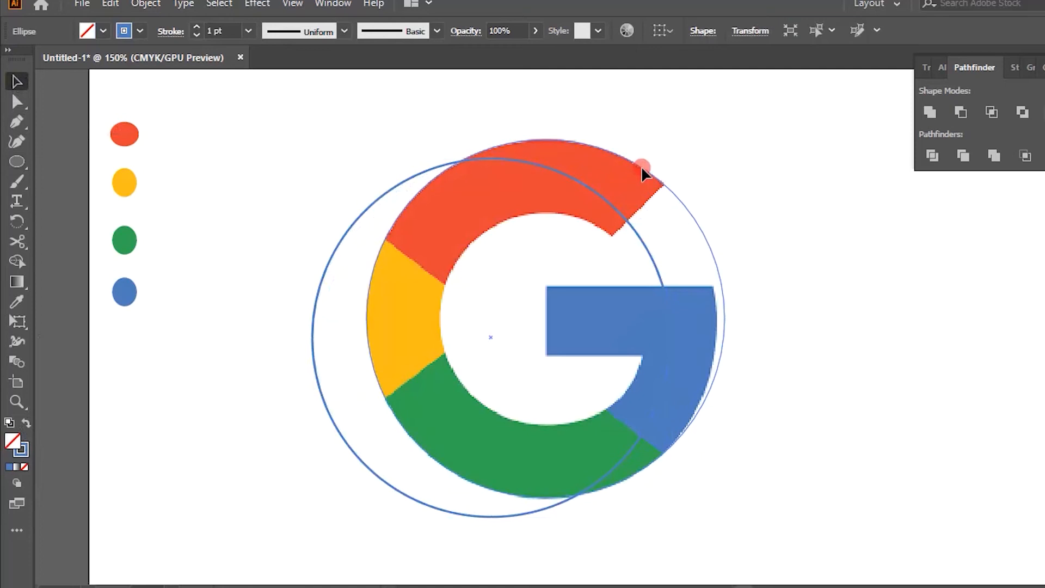
pyautogui.moveTo(641, 166); pyautogui.dragTo(641, 165)
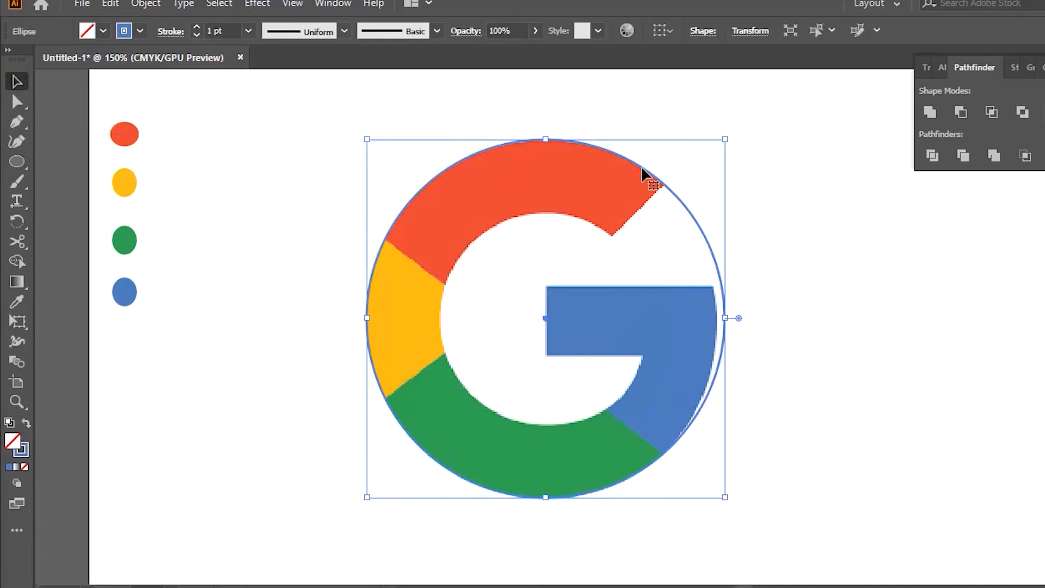
# Step: Duplicate the outer circle, scale the copy down to the logo's inner opening and position it there
pyautogui.moveTo(639, 166); pyautogui.dragTo(583, 221)
pyautogui.moveTo(669, 195); pyautogui.dragTo(543, 350)
pyautogui.click(620, 293)
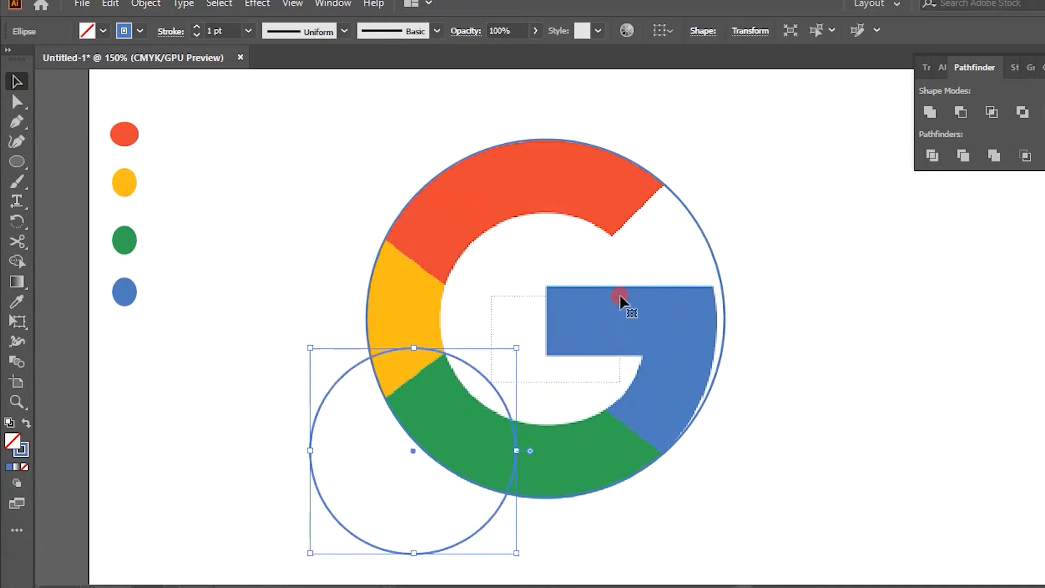
pyautogui.click(483, 375)
pyautogui.click(484, 376)
pyautogui.moveTo(485, 374)
pyautogui.mouseDown()
pyautogui.moveTo(570, 305)
pyautogui.moveTo(616, 240)
pyautogui.mouseUp()
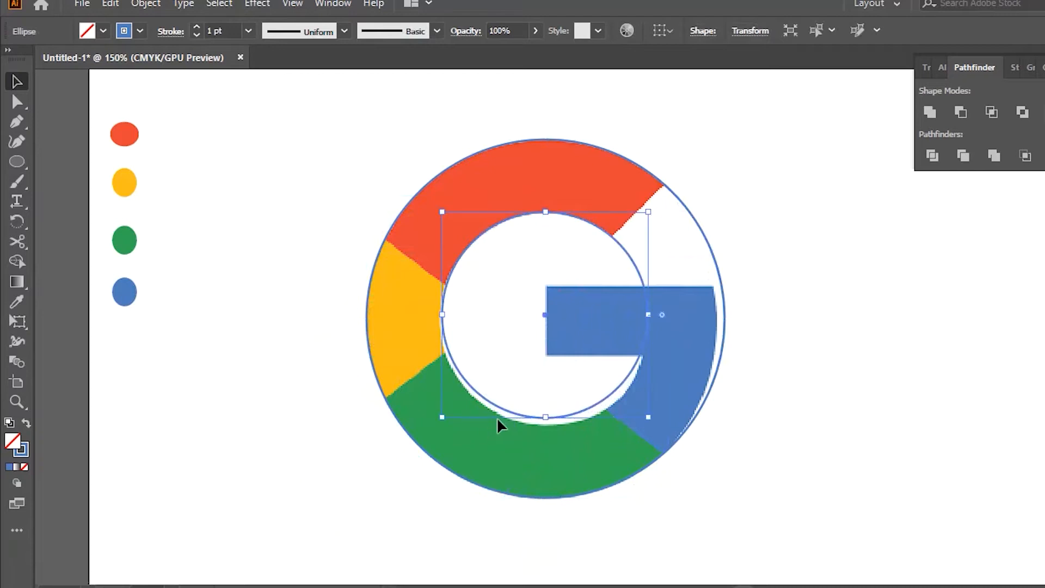
# Step: Fine-tune the inner circle's size and nudge it right and up to fit the logo's inner edge
pyautogui.moveTo(442, 417); pyautogui.dragTo(435, 445)
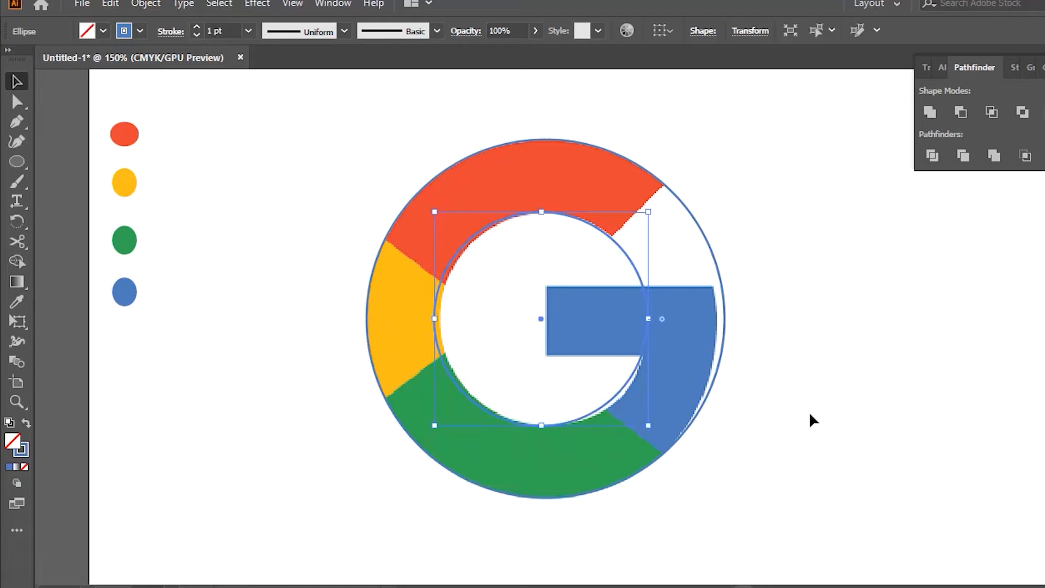
pyautogui.moveTo(646, 213); pyautogui.dragTo(643, 217)
pyautogui.press('Right')
pyautogui.press('Right')
pyautogui.press('Right')
pyautogui.press('Right')
pyautogui.press('Right')
pyautogui.press('Right')
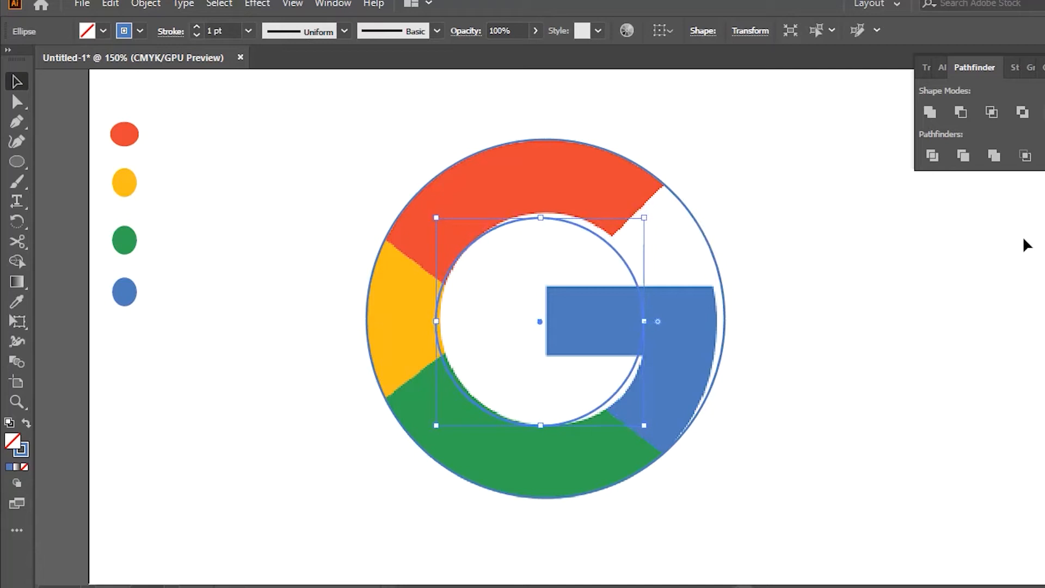
pyautogui.press('Up')
pyautogui.press('Up')
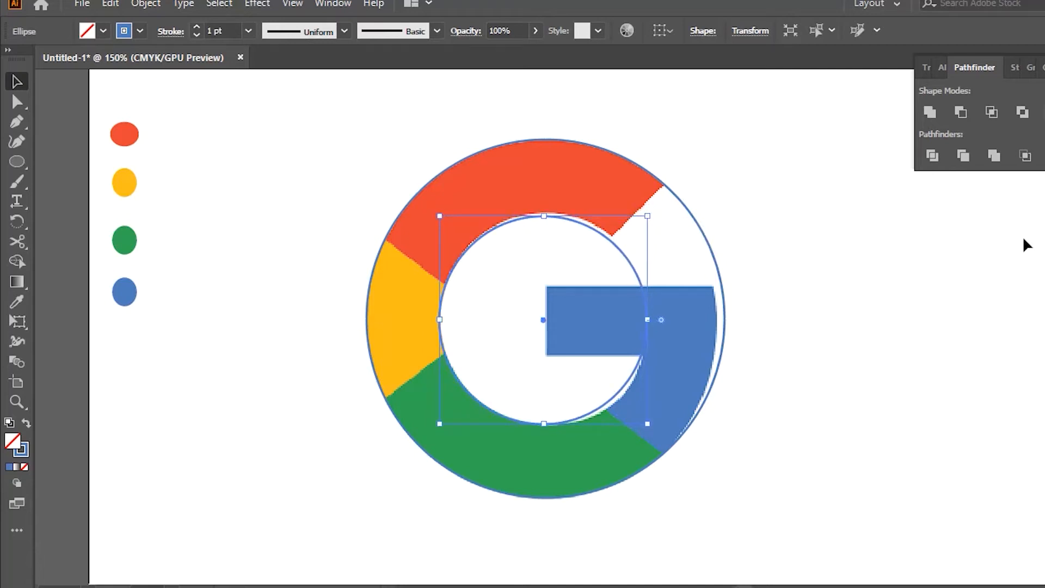
pyautogui.press('Up')
pyautogui.press('Down')
pyautogui.click(703, 456)
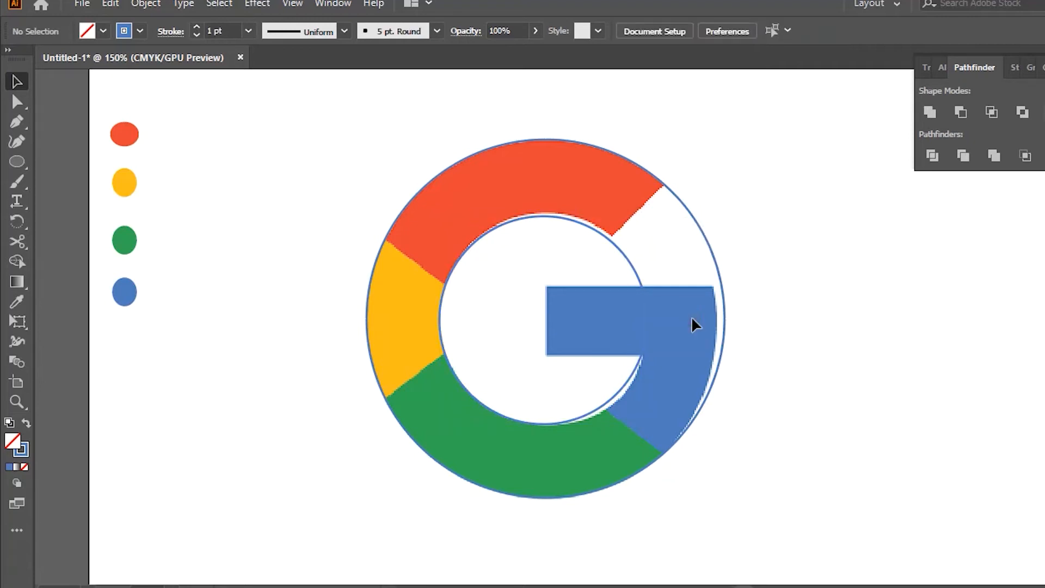
# Step: Try to place a Pen tool point on the unselected outer circle, level with the blue bar's upper edge
pyautogui.press('z')
pyautogui.click(582, 340)
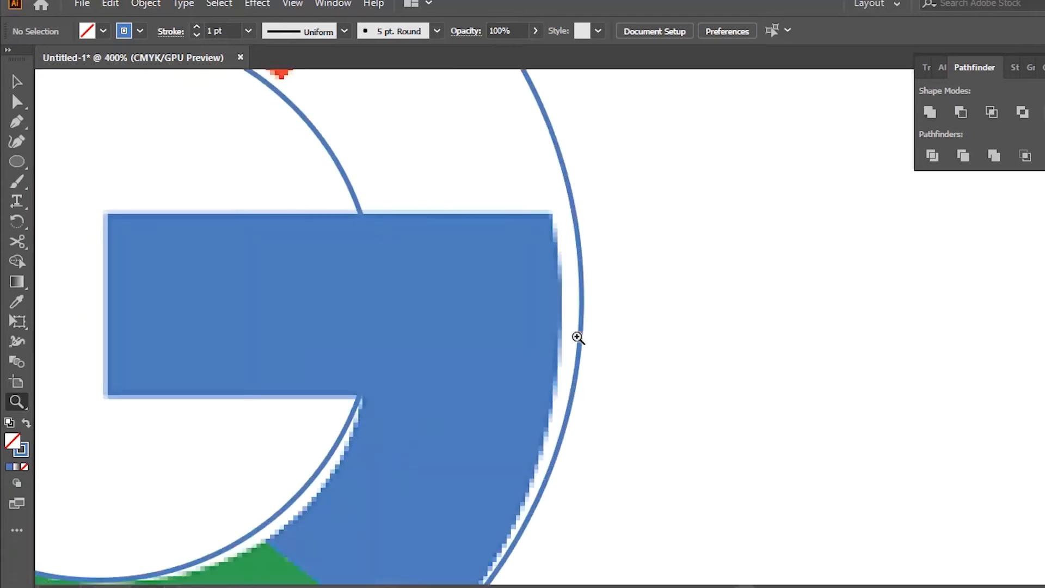
pyautogui.click(585, 362)
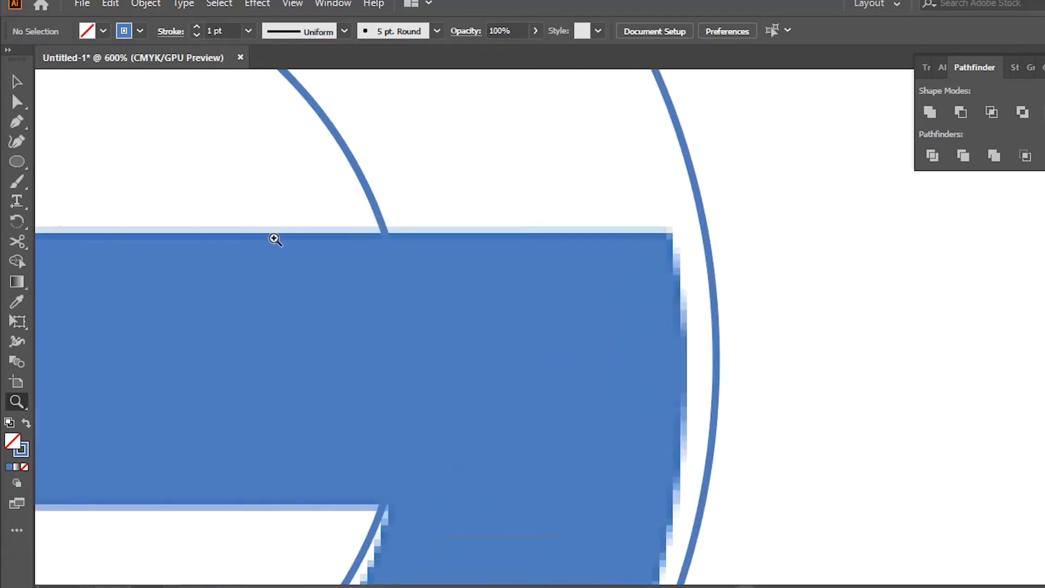
pyautogui.click(22, 122)
pyautogui.moveTo(22, 122); pyautogui.dragTo(50, 122)
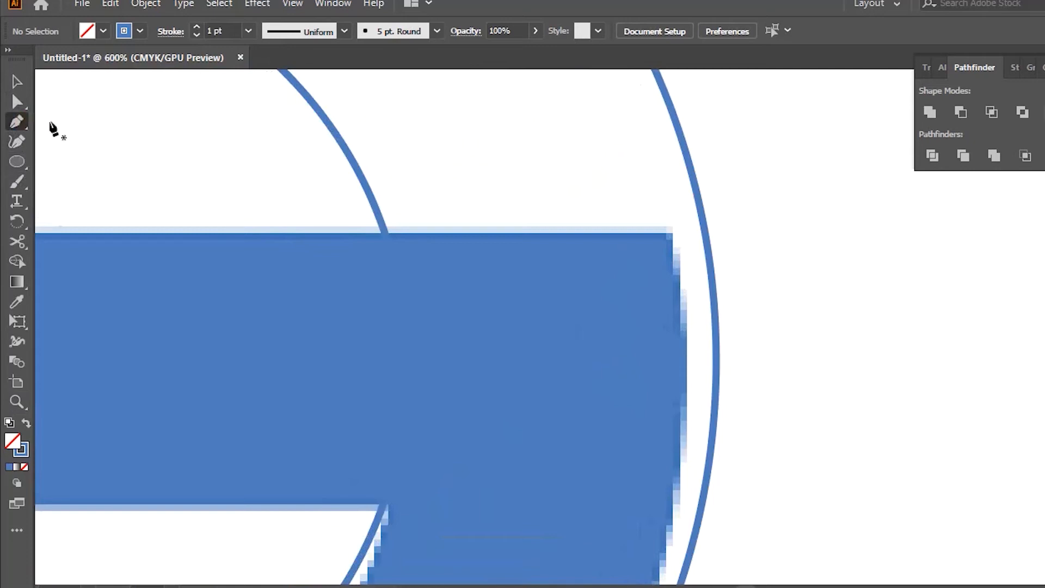
pyautogui.click(705, 233)
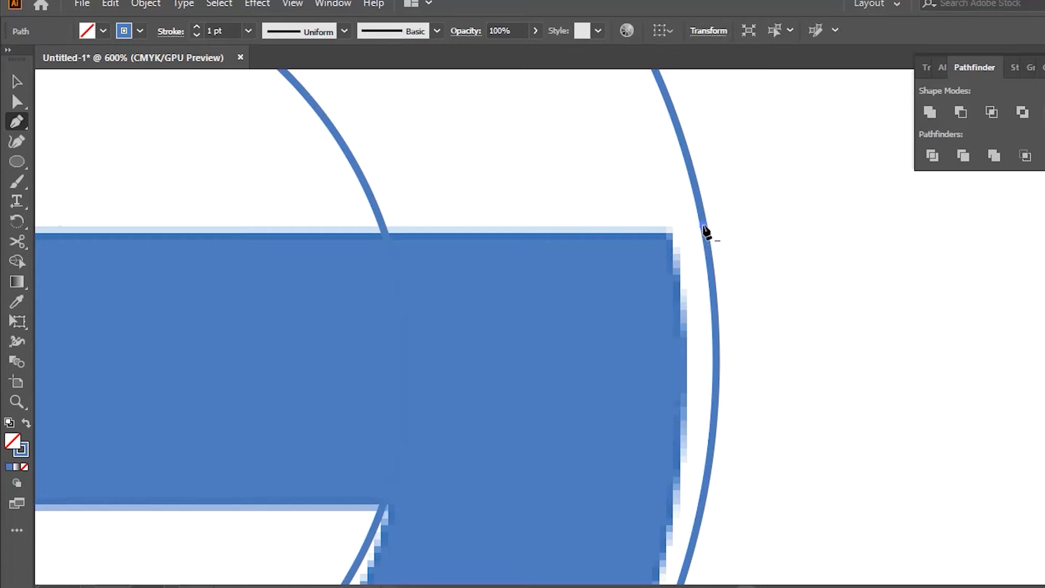
pyautogui.keyDown('ctrl'); pyautogui.click(508, 223); pyautogui.keyUp('ctrl')
pyautogui.click(18, 81)
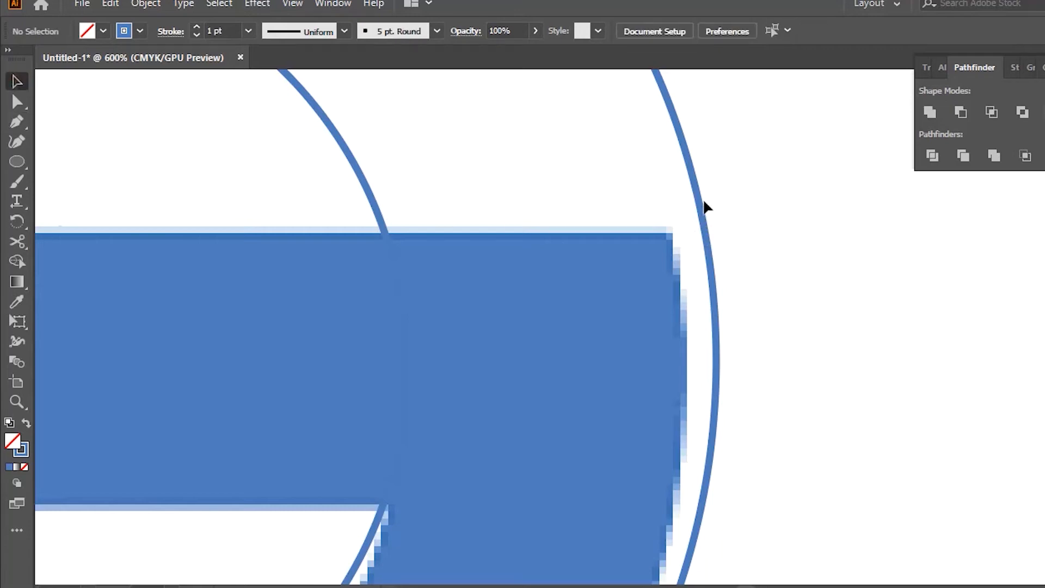
# Step: Add anchor points to the outer circle at the blue bar's upper edge, at the red segment's outer corner and between them
pyautogui.click(705, 233)
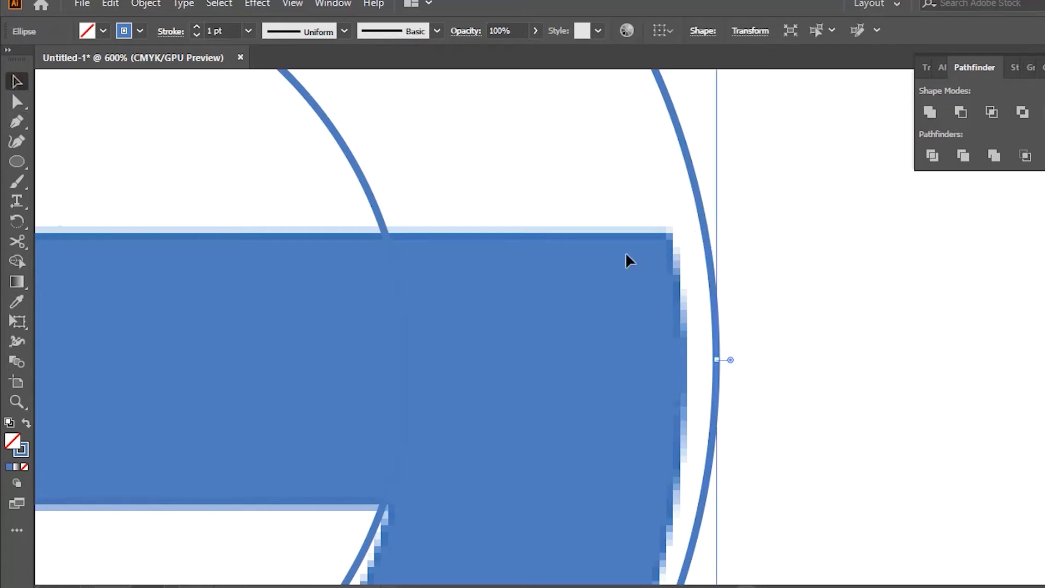
pyautogui.click(17, 121)
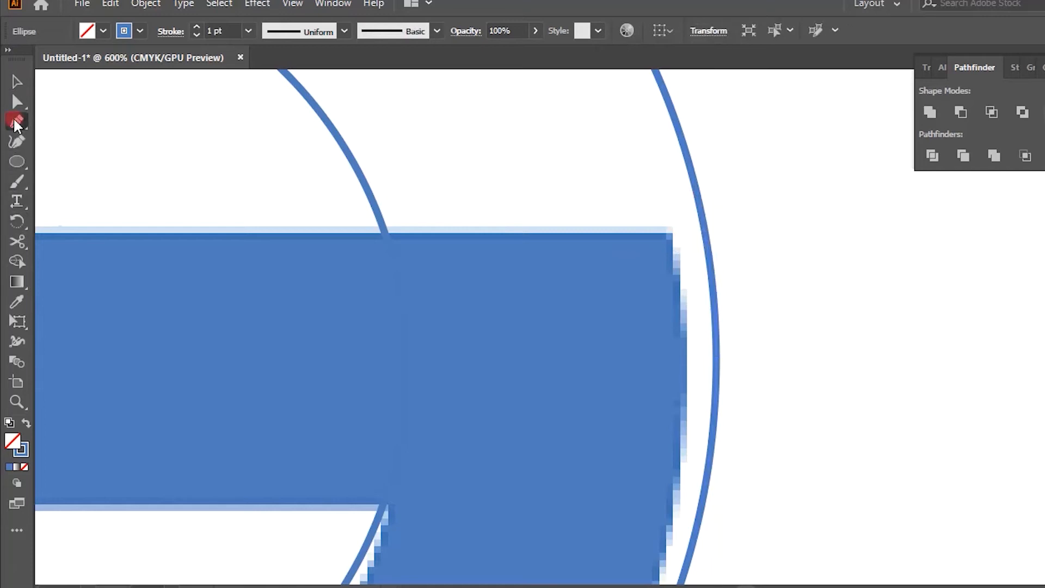
pyautogui.click(706, 230)
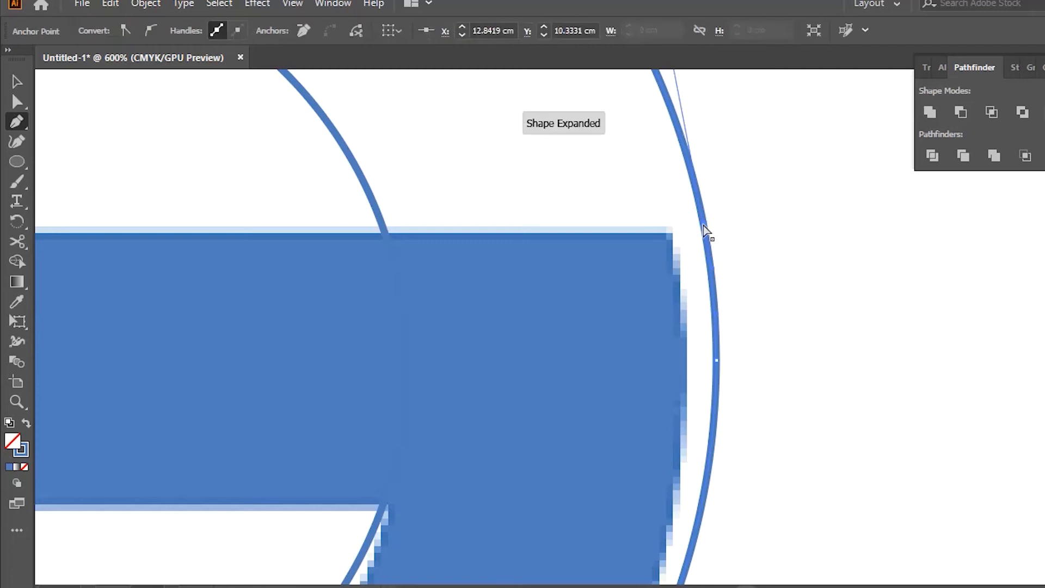
pyautogui.moveTo(614, 179); pyautogui.dragTo(765, 426)
pyautogui.moveTo(671, 180); pyautogui.dragTo(709, 350)
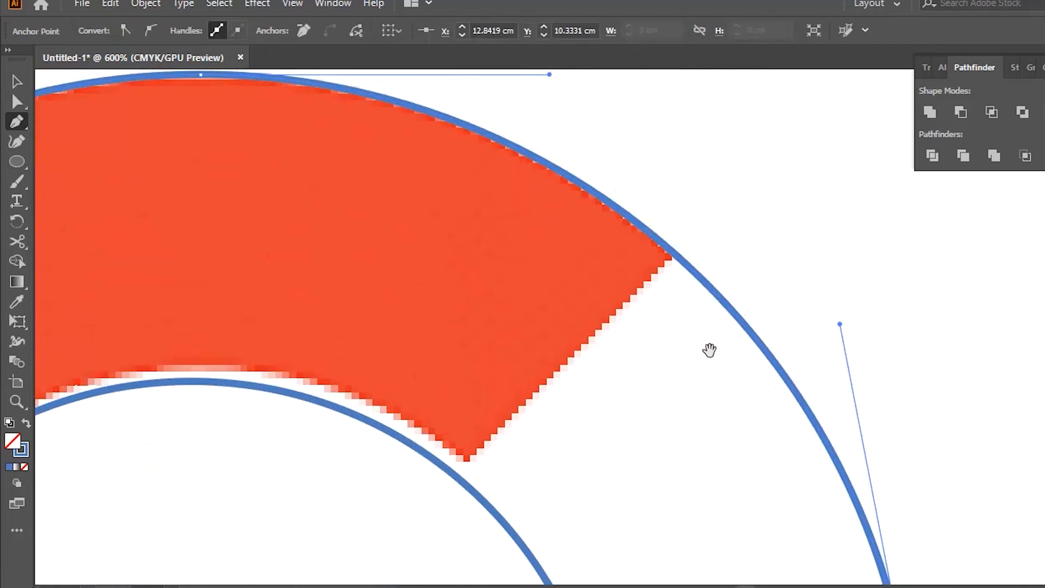
pyautogui.click(674, 253)
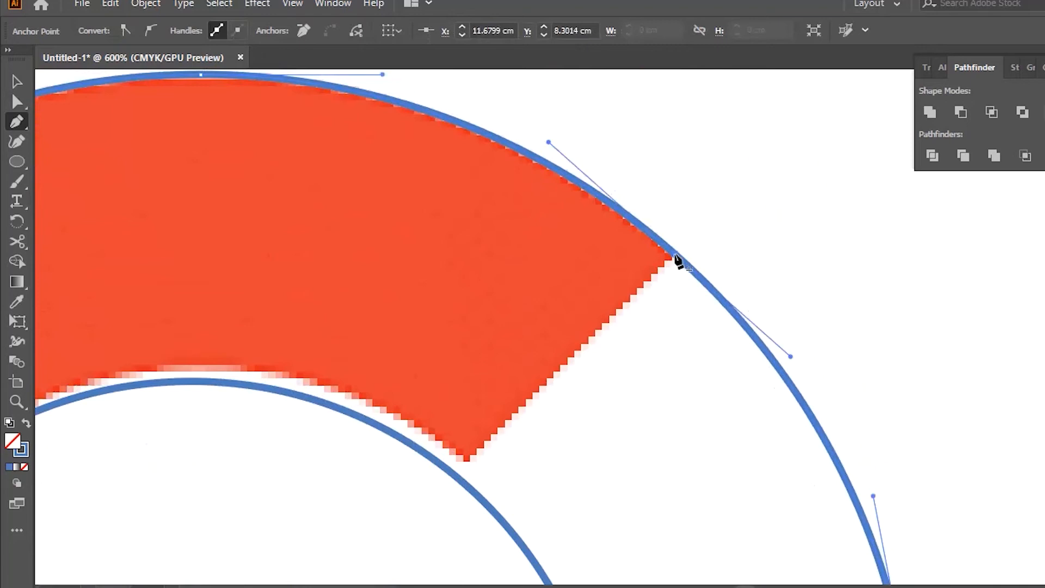
pyautogui.click(852, 495)
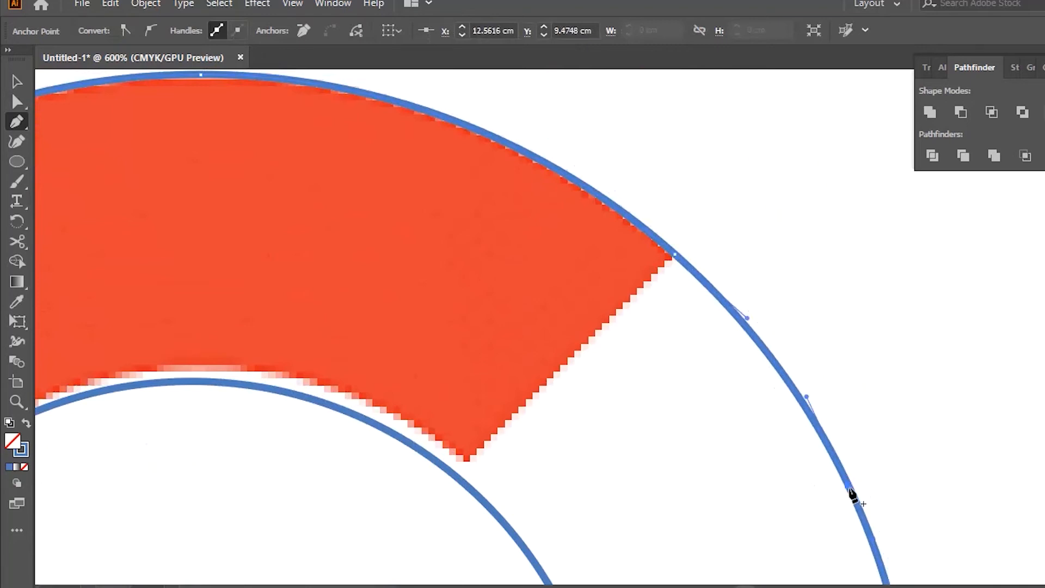
# Step: Delete the anchor point in the gap to open the outer circle between the red segment and the blue bar
pyautogui.click(18, 104)
pyautogui.moveTo(893, 426); pyautogui.dragTo(800, 507)
pyautogui.moveTo(910, 422); pyautogui.dragTo(800, 544)
pyautogui.press('Delete')
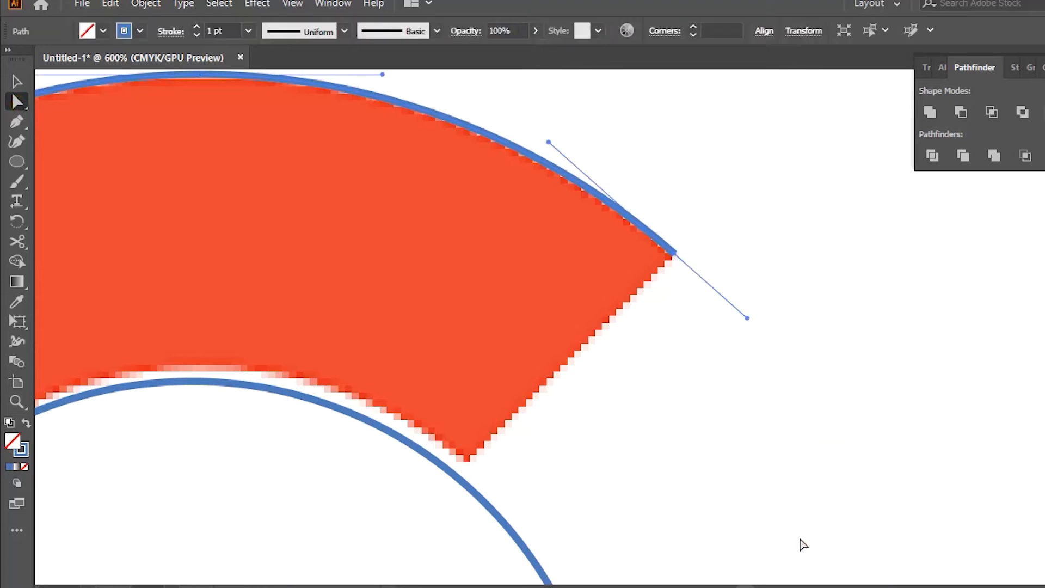
# Step: Select the inner circle and add an anchor point where it meets the blue bar's lower inner corner
pyautogui.press('z')
pyautogui.keyDown('alt'); pyautogui.click(613, 443); pyautogui.keyUp('alt')
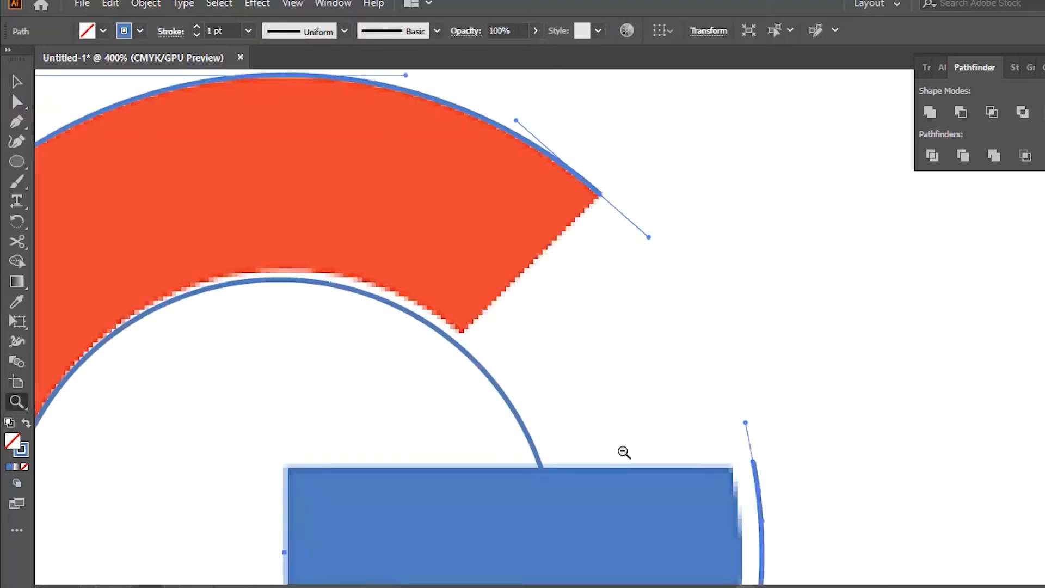
pyautogui.moveTo(545, 449); pyautogui.dragTo(749, 394)
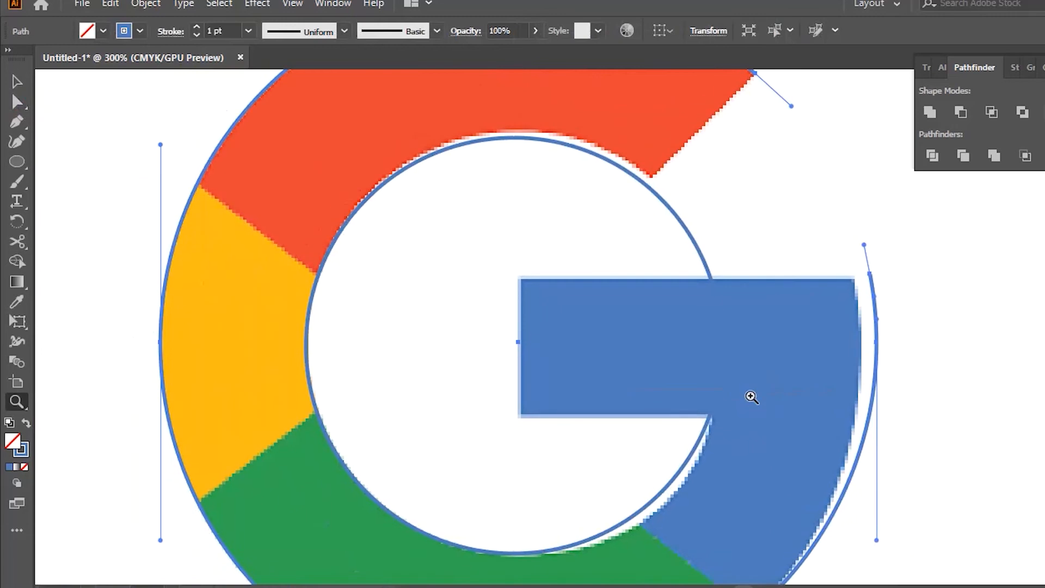
pyautogui.click(662, 474)
pyautogui.click(604, 311)
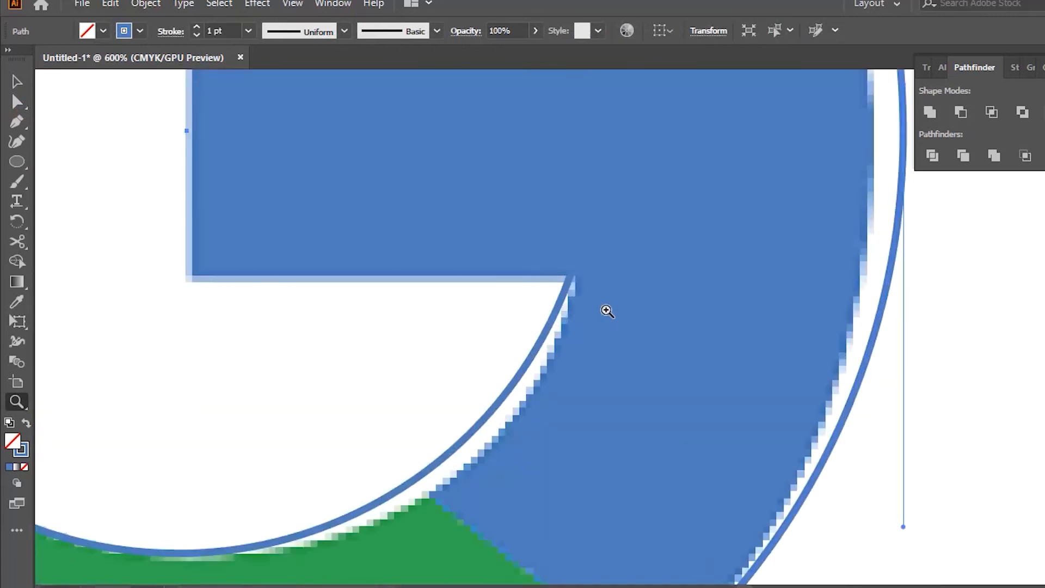
pyautogui.click(16, 82)
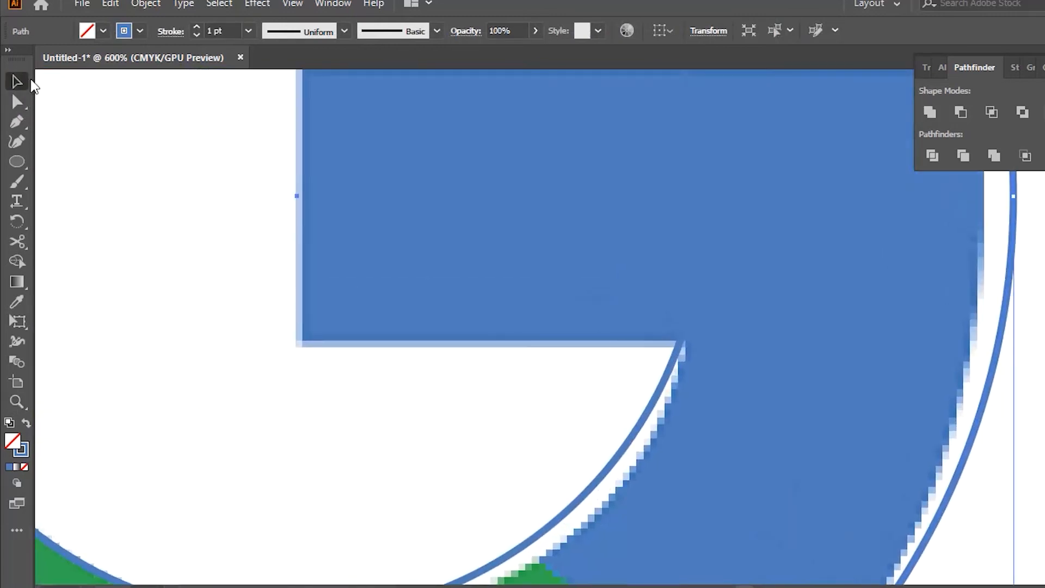
pyautogui.click(632, 440)
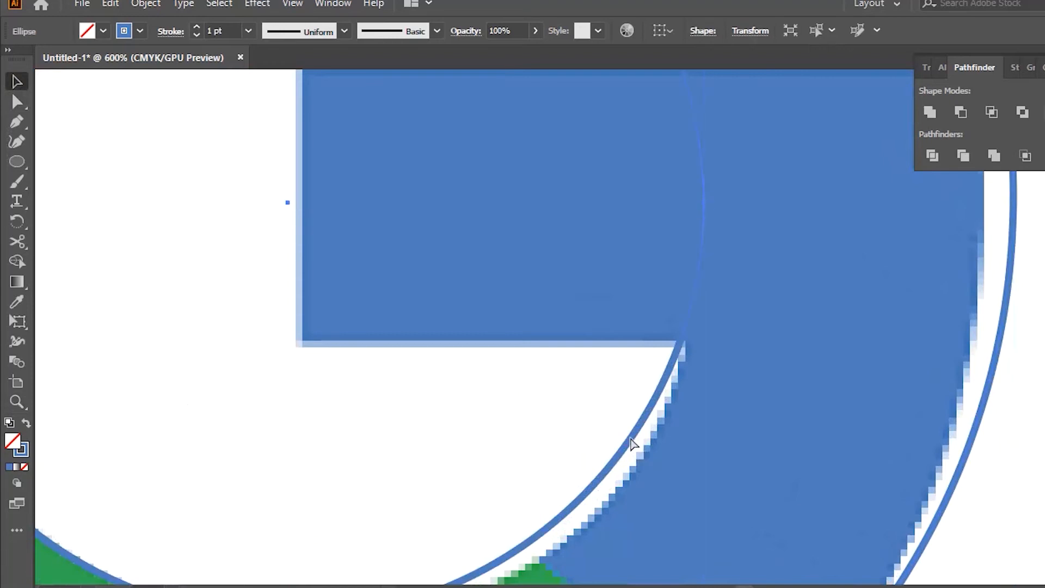
pyautogui.click(632, 443)
pyautogui.click(634, 443)
pyautogui.click(16, 121)
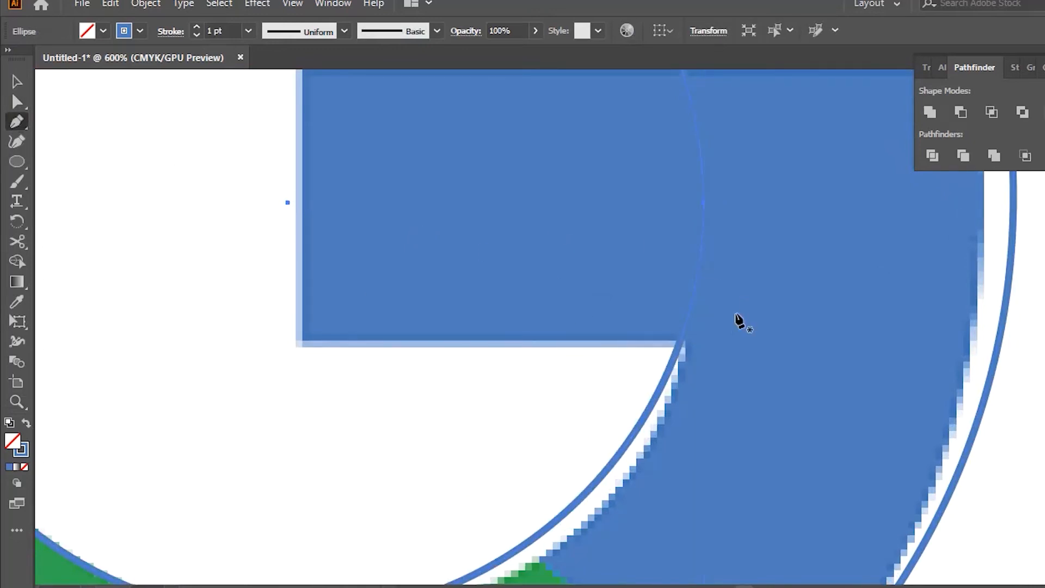
pyautogui.click(683, 347)
# Step: Add an anchor point to the inner circle beside the red segment's inner corner
pyautogui.moveTo(693, 250); pyautogui.dragTo(652, 430)
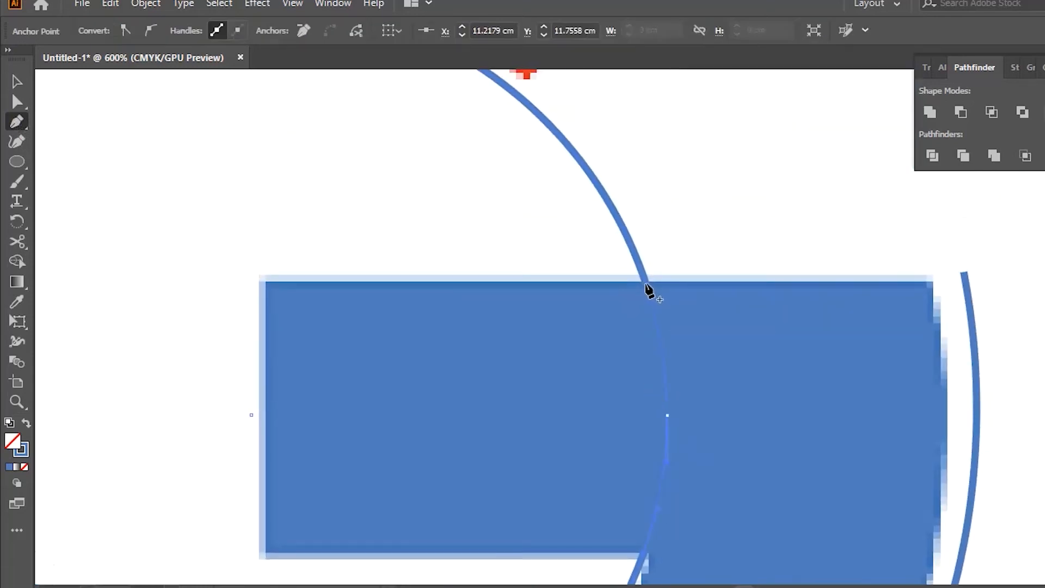
pyautogui.moveTo(544, 203); pyautogui.dragTo(590, 338)
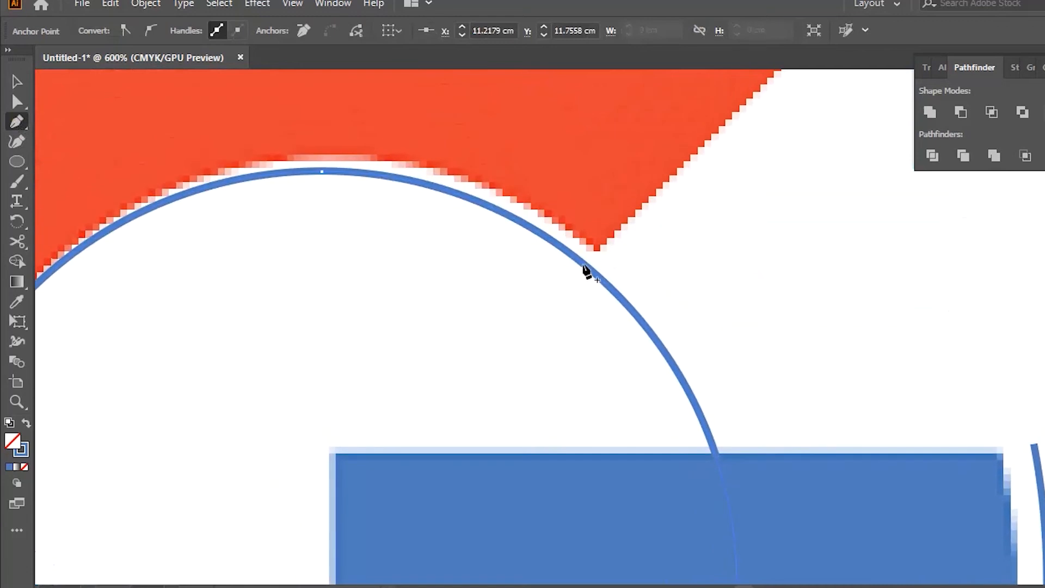
pyautogui.click(584, 267)
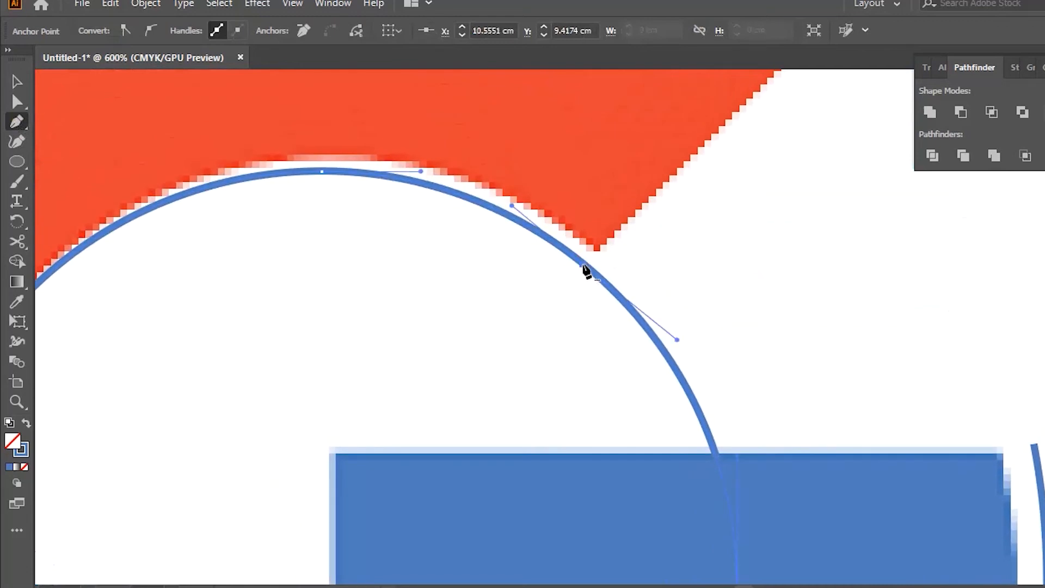
# Step: Delete the inner circle's anchor inside the blue bar to open the path between the red segment and the bar's lower corner
pyautogui.click(17, 102)
pyautogui.moveTo(762, 502); pyautogui.dragTo(700, 276)
pyautogui.moveTo(733, 198); pyautogui.dragTo(520, 424)
pyautogui.press('Delete')
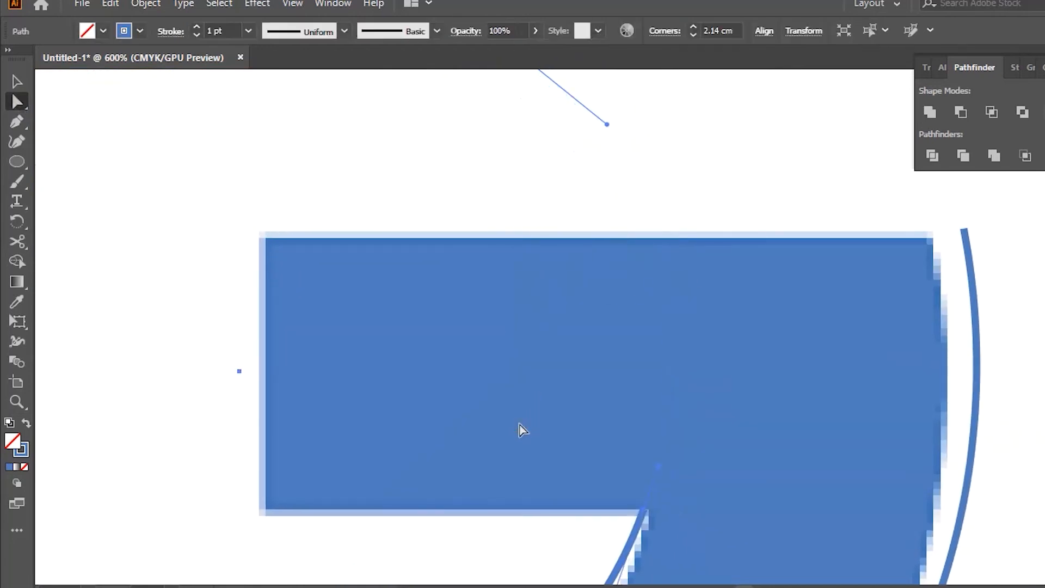
pyautogui.click(616, 475)
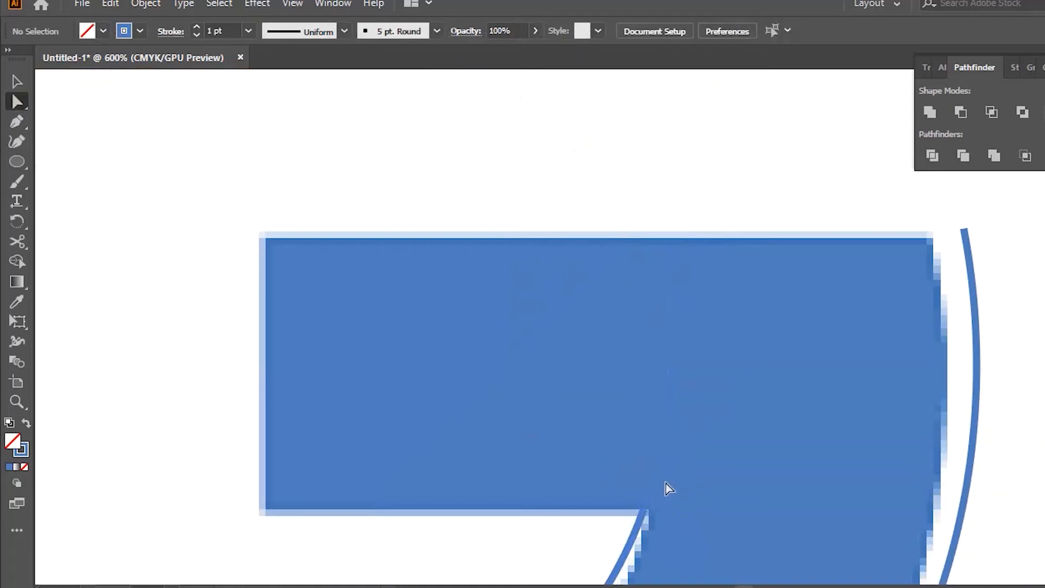
# Step: Move the outer path's end anchor beside the blue bar onto the bar's upper outer corner
pyautogui.press('z')
pyautogui.keyDown('alt'); pyautogui.click(567, 450); pyautogui.keyUp('alt')
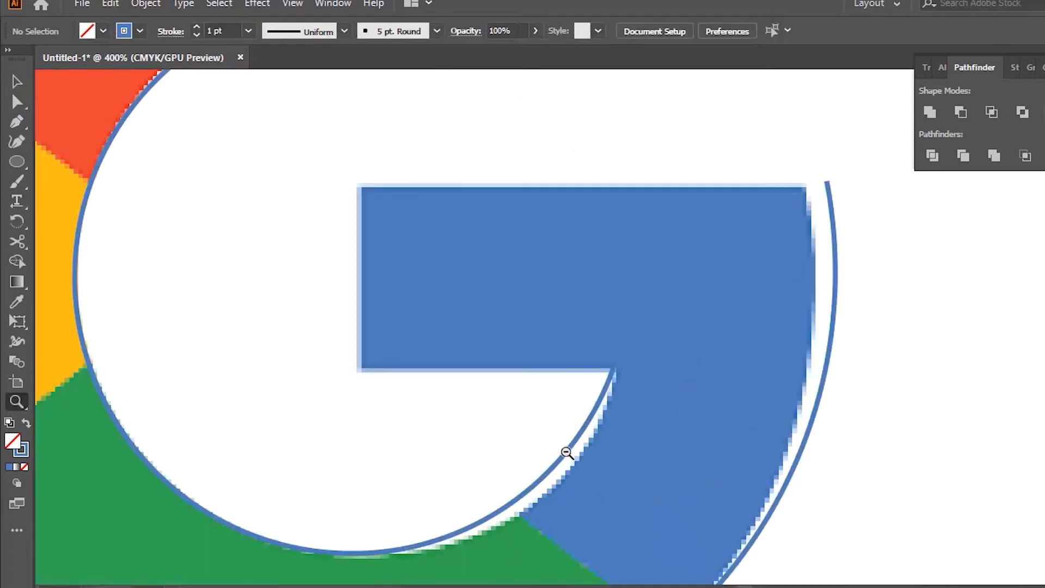
pyautogui.keyDown('alt'); pyautogui.click(504, 387); pyautogui.keyUp('alt')
pyautogui.keyDown('alt'); pyautogui.click(591, 313); pyautogui.keyUp('alt')
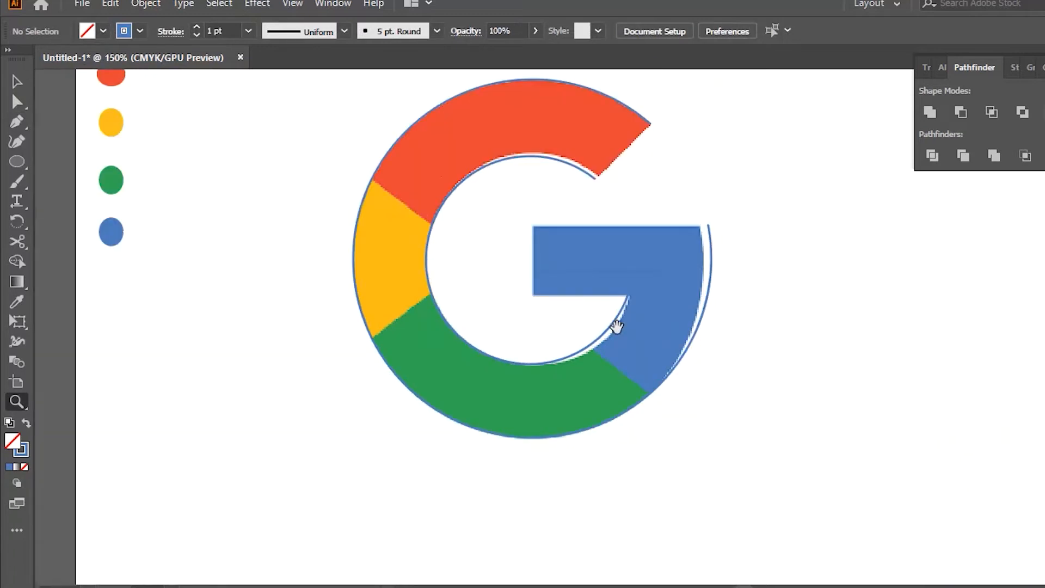
pyautogui.scroll(2, 615, 348)
pyautogui.click(663, 330)
pyautogui.click(602, 301)
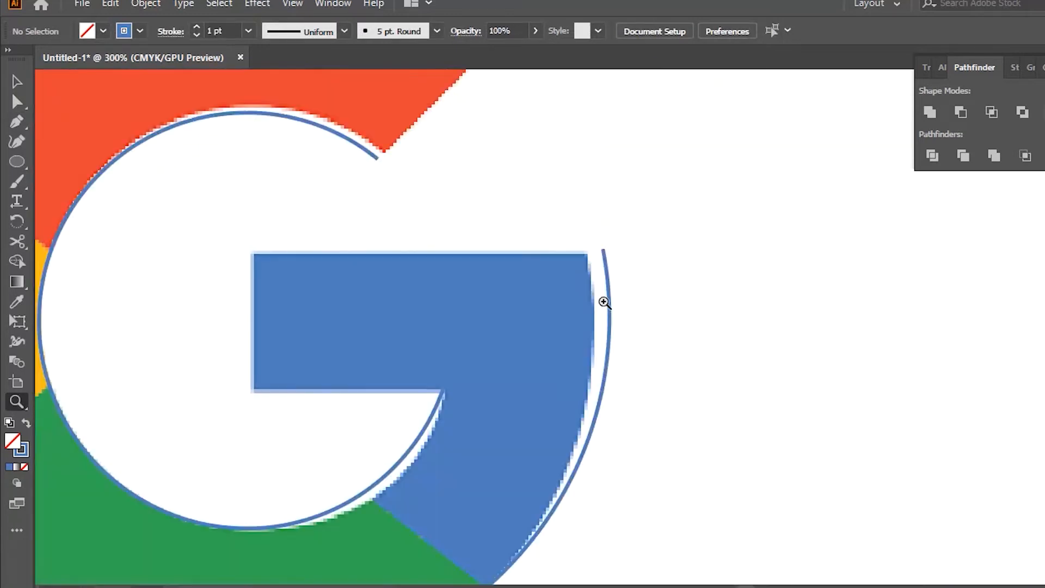
pyautogui.click(544, 364)
pyautogui.moveTo(544, 364); pyautogui.dragTo(604, 233)
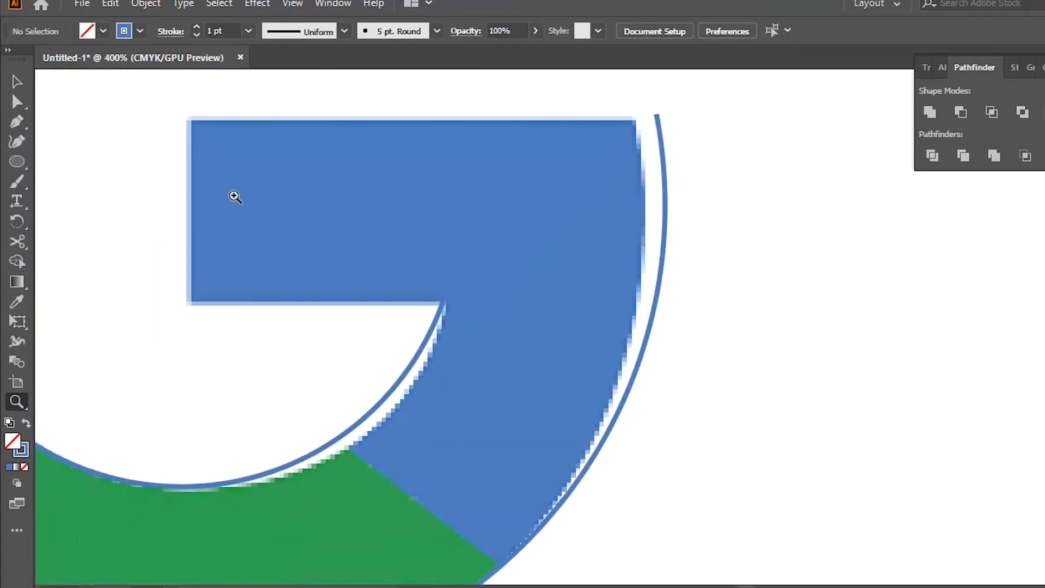
pyautogui.click(17, 102)
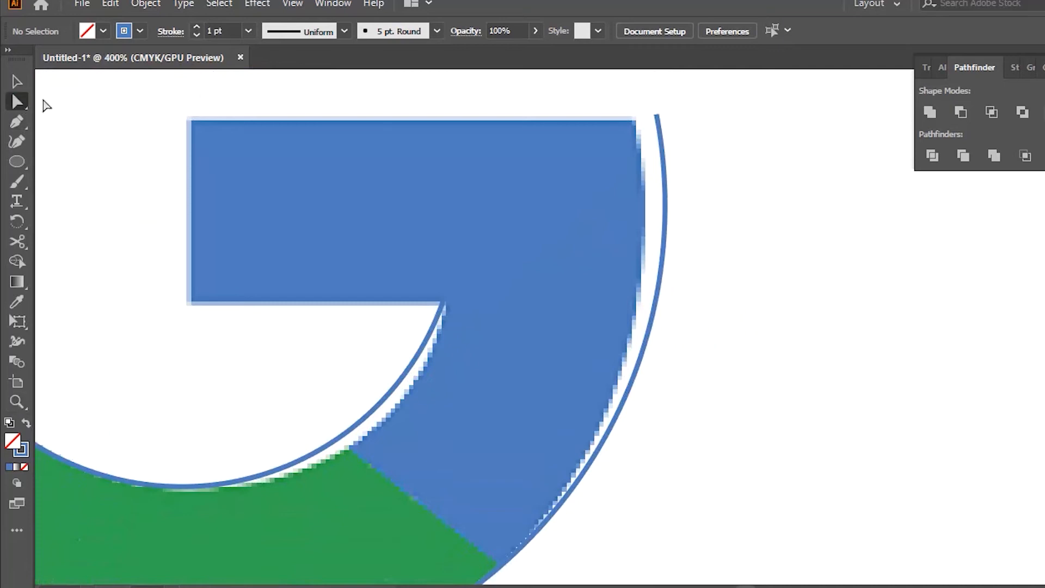
pyautogui.click(657, 115)
pyautogui.moveTo(655, 112); pyautogui.dragTo(636, 119)
# Step: Move the outer path's rightmost anchor inward onto the blue segment's outer edge
pyautogui.click(664, 207)
pyautogui.moveTo(664, 206)
pyautogui.mouseDown()
pyautogui.moveTo(651, 204)
pyautogui.moveTo(648, 217)
pyautogui.mouseUp()
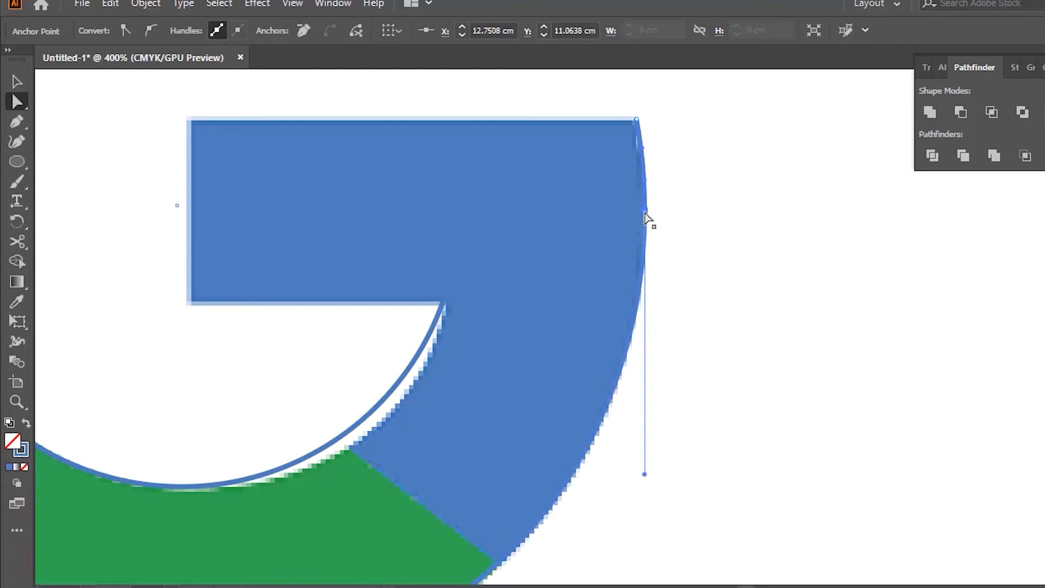
pyautogui.click(751, 243)
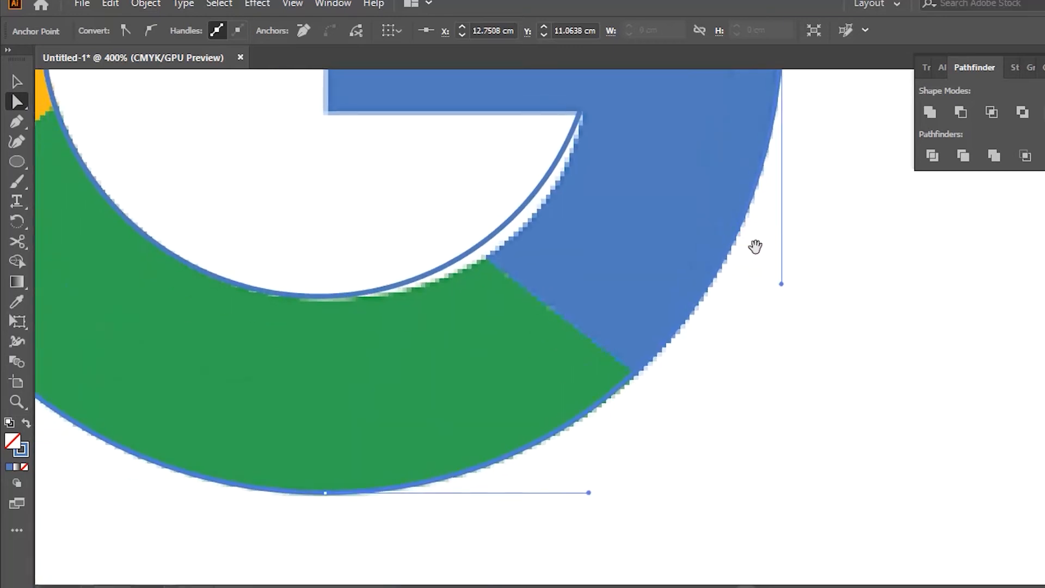
# Step: Set the outer path's stroke colour to bright yellow, FFFF00
pyautogui.doubleClick(26, 455)
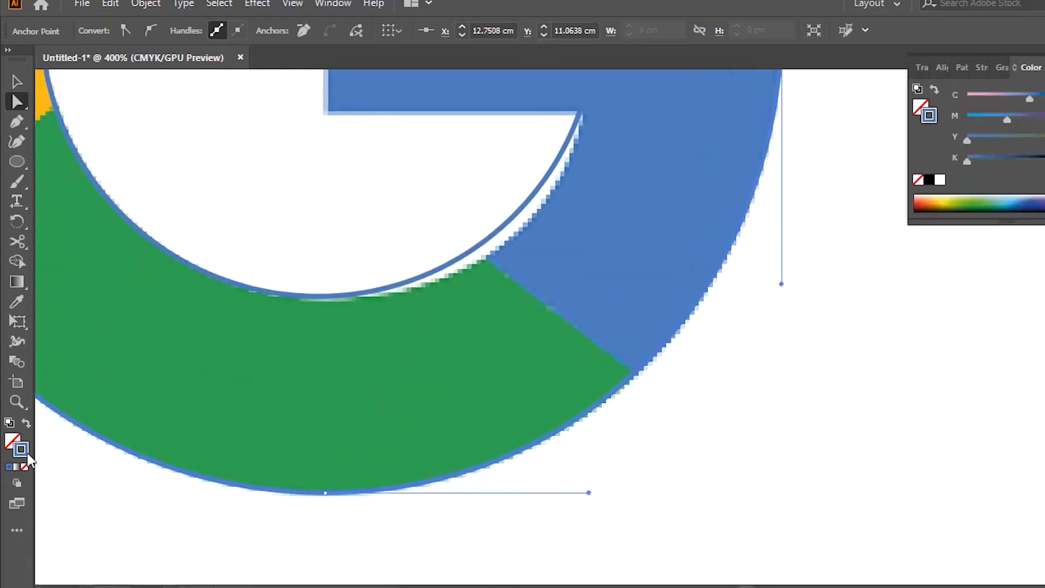
pyautogui.click(258, 229)
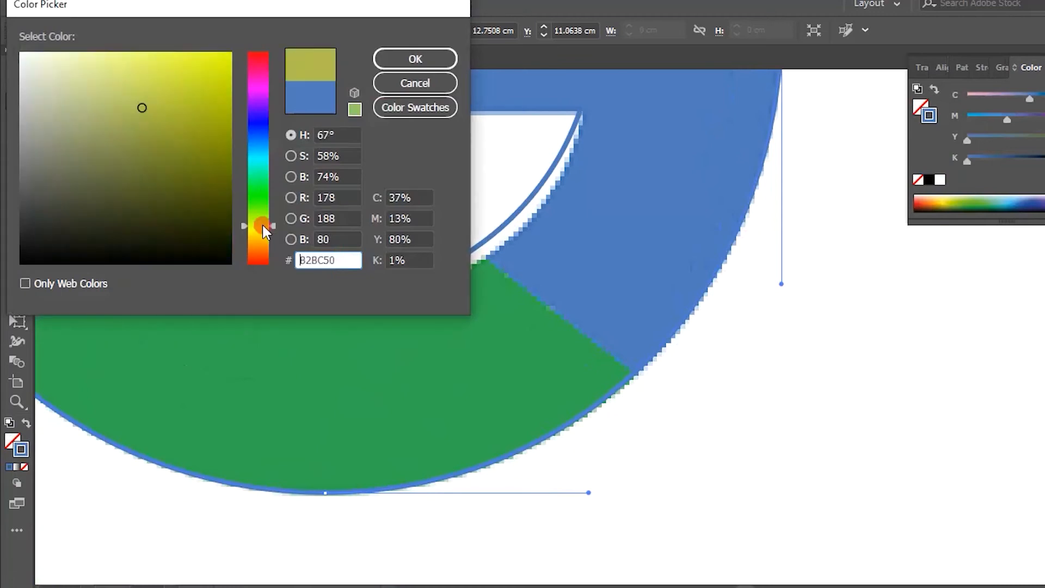
pyautogui.moveTo(219, 58); pyautogui.dragTo(232, 53)
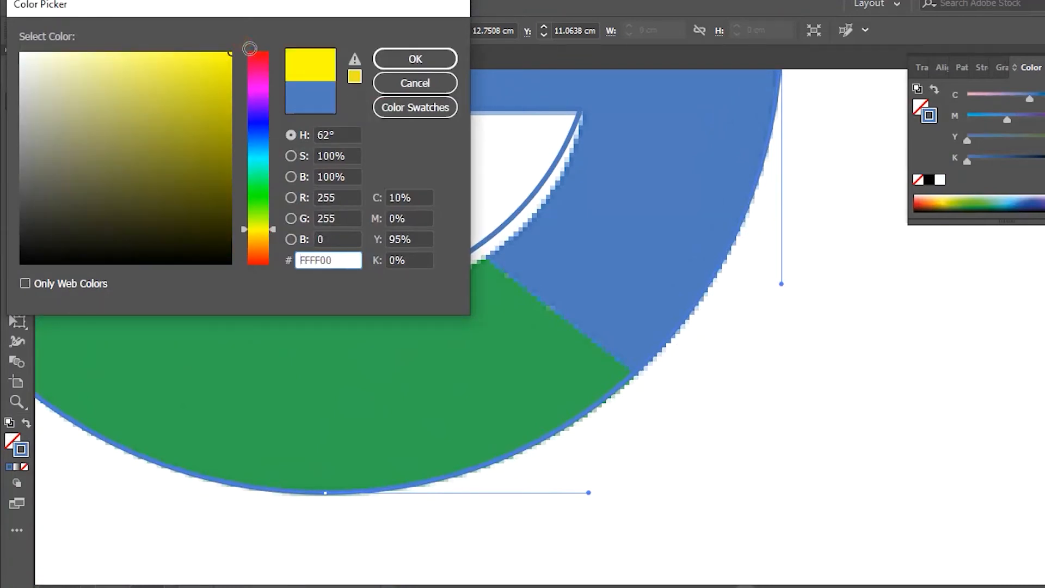
pyautogui.click(412, 58)
# Step: Adjust the inner path's end-anchor and bottom-anchor handles so its lower curve follows the inner edge of the blue and green segments
pyautogui.moveTo(793, 145); pyautogui.dragTo(840, 292)
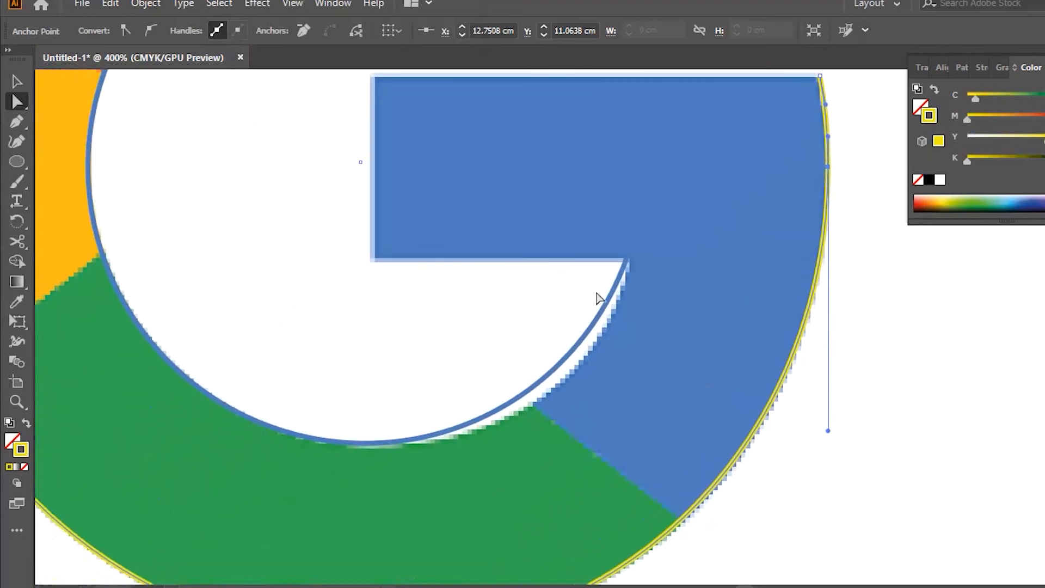
pyautogui.click(626, 259)
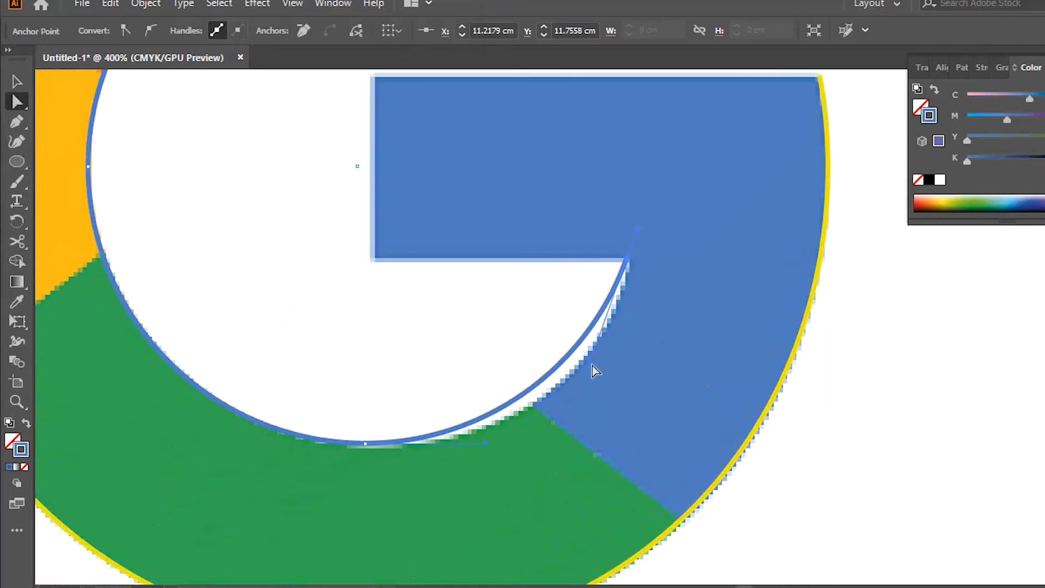
pyautogui.moveTo(587, 367); pyautogui.dragTo(611, 387)
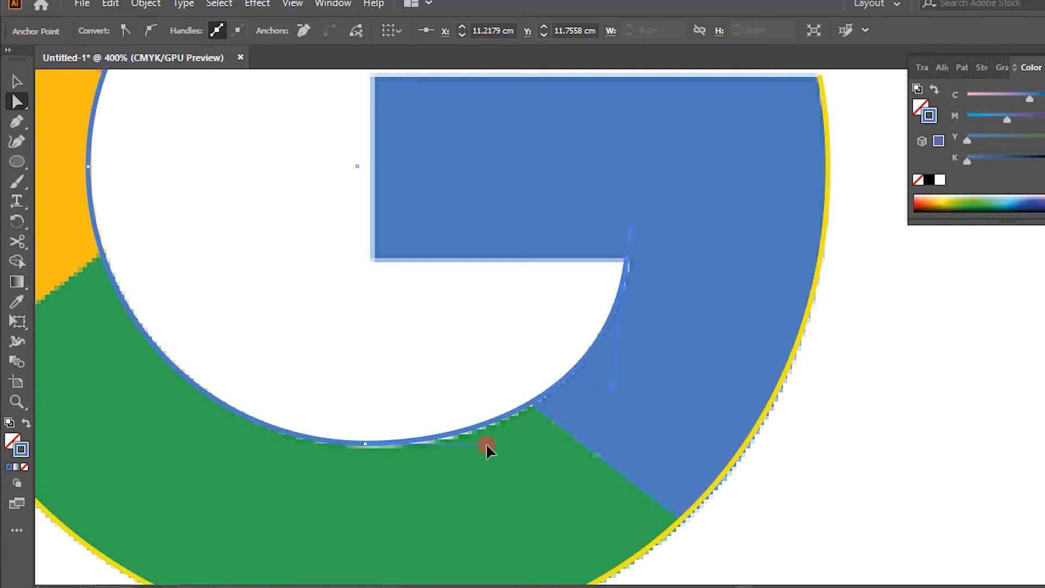
pyautogui.moveTo(498, 445); pyautogui.dragTo(498, 449)
pyautogui.click(550, 333)
# Step: Move the inner path's upper end anchor to the red segment's inner corner and raise its top anchor to the red edge
pyautogui.moveTo(573, 227); pyautogui.dragTo(634, 397)
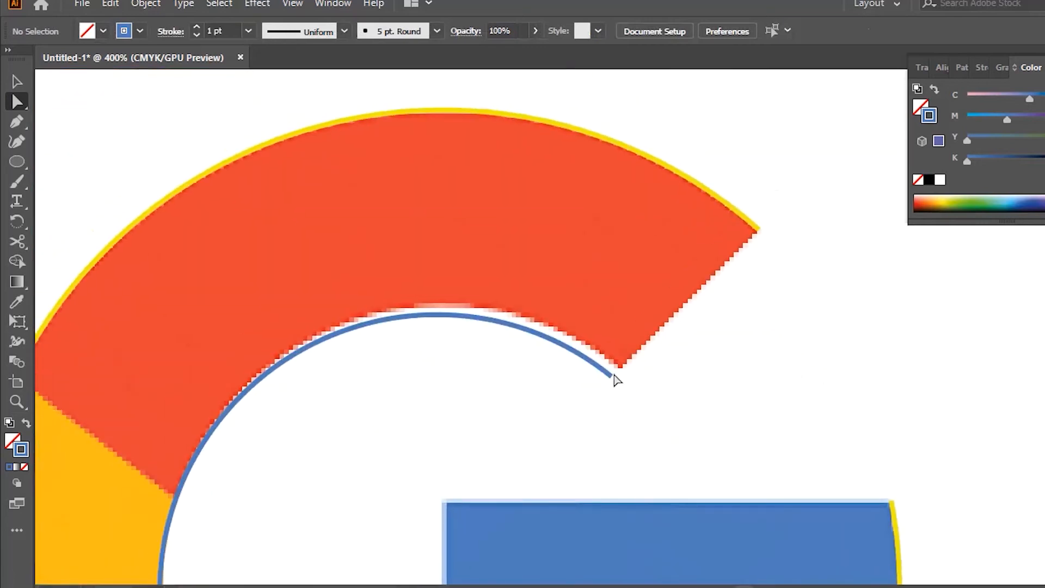
pyautogui.click(612, 378)
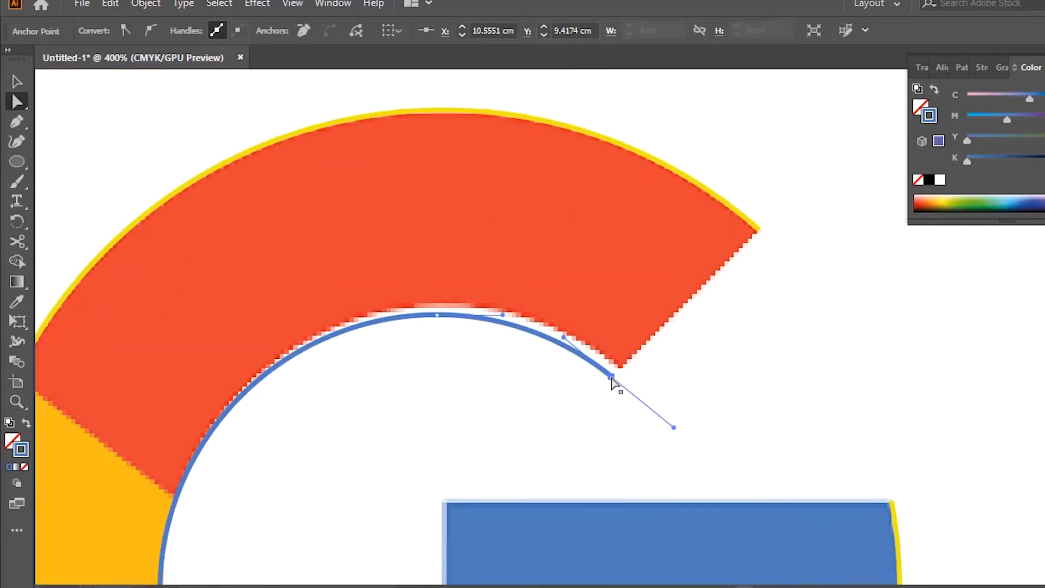
pyautogui.moveTo(611, 378); pyautogui.dragTo(619, 366)
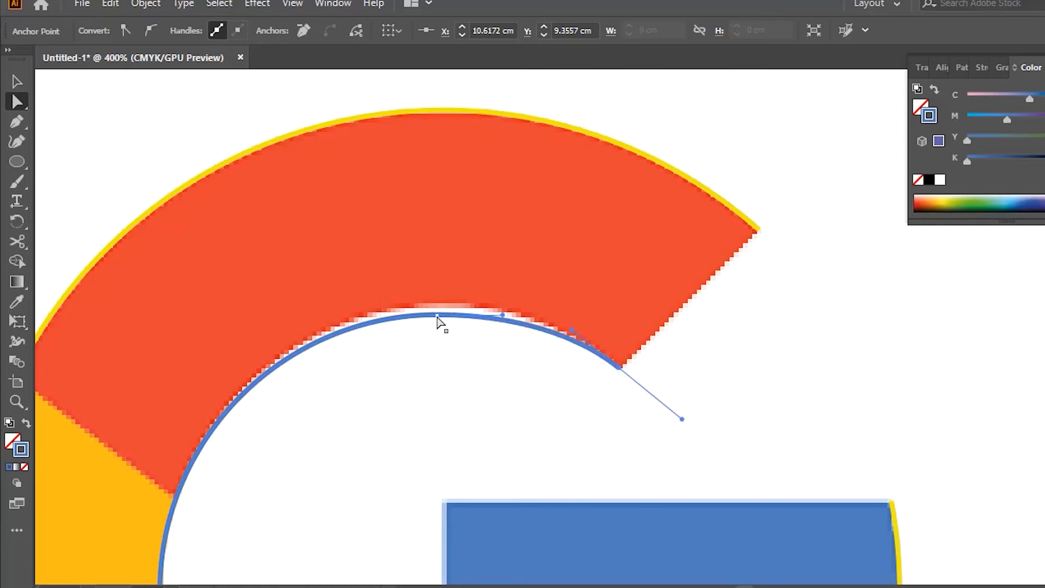
pyautogui.moveTo(436, 314); pyautogui.dragTo(436, 310)
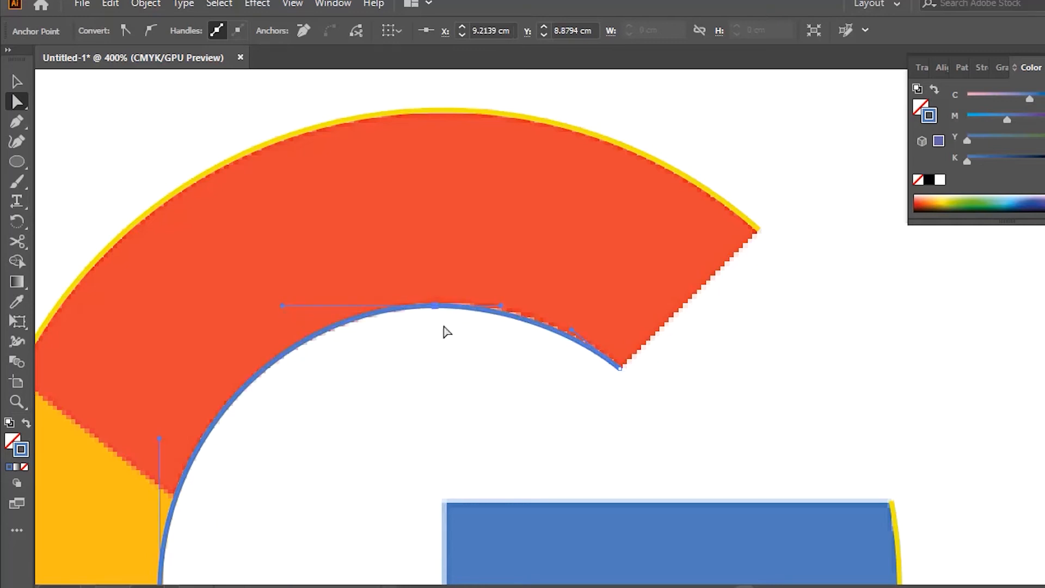
pyautogui.click(602, 397)
# Step: Select both the outer and inner paths and set their stroke colour to black, 000000
pyautogui.moveTo(746, 338); pyautogui.dragTo(705, 289)
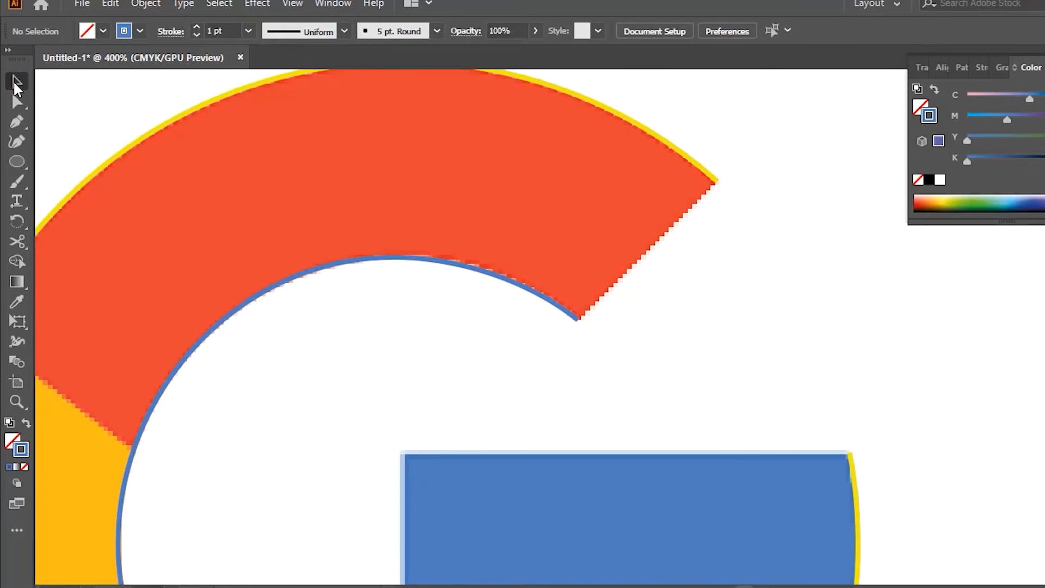
pyautogui.moveTo(762, 151); pyautogui.dragTo(587, 297)
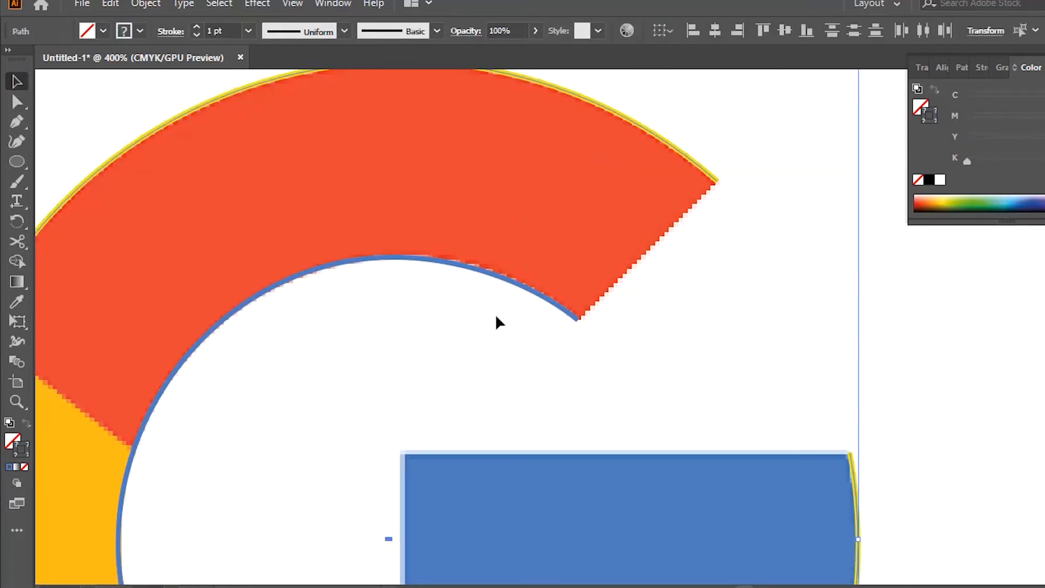
pyautogui.moveTo(779, 162); pyautogui.dragTo(599, 342)
pyautogui.doubleClick(27, 453)
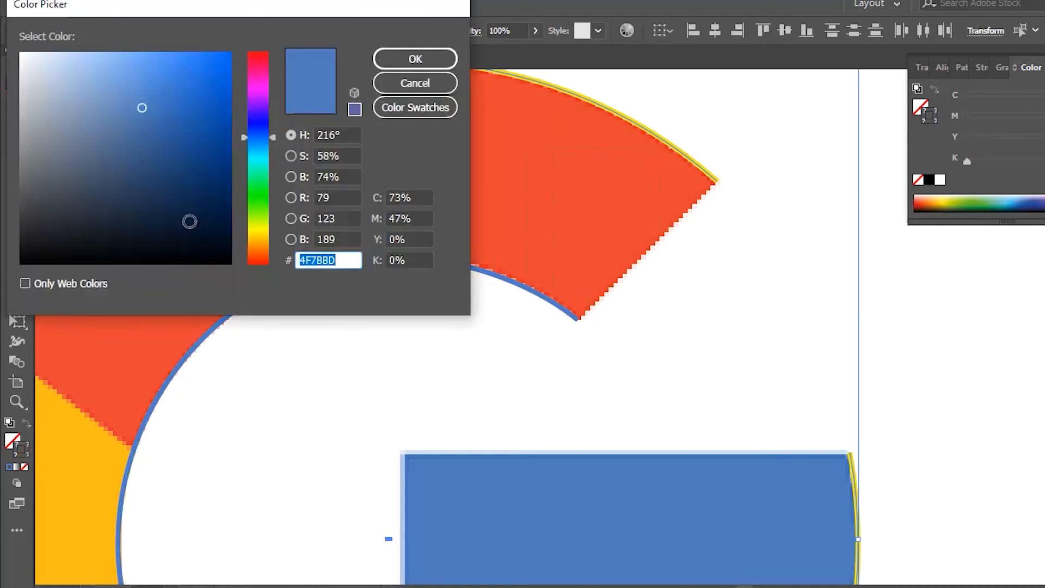
pyautogui.moveTo(173, 72)
pyautogui.mouseDown()
pyautogui.moveTo(65, 68)
pyautogui.moveTo(37, 93)
pyautogui.moveTo(120, 112)
pyautogui.moveTo(191, 196)
pyautogui.moveTo(215, 267)
pyautogui.mouseUp()
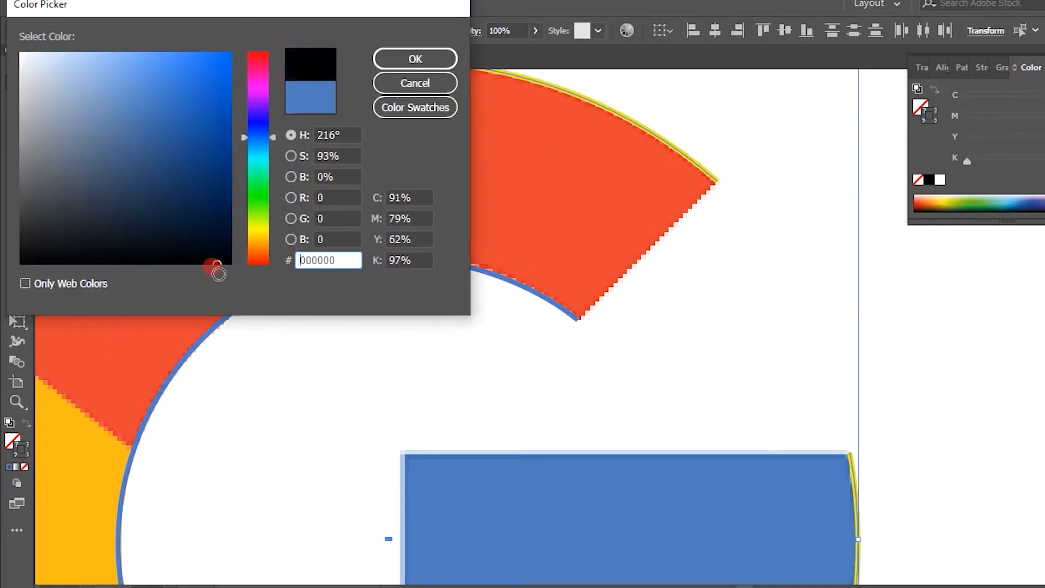
pyautogui.click(443, 65)
# Step: Join the two paths' end anchors at the red segment's outer and inner corners with a straight edge
pyautogui.click(17, 102)
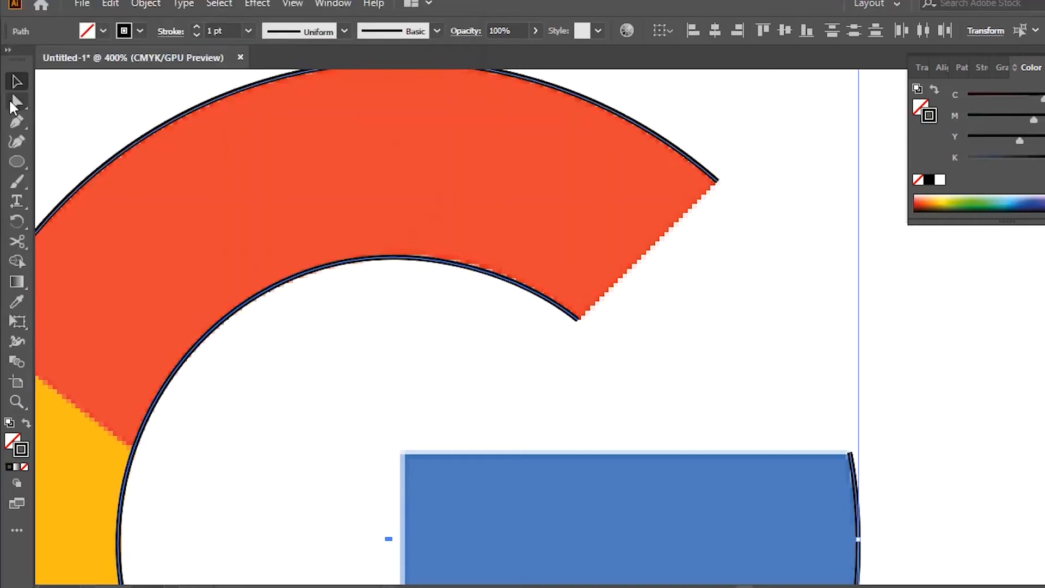
pyautogui.moveTo(763, 167); pyautogui.dragTo(544, 352)
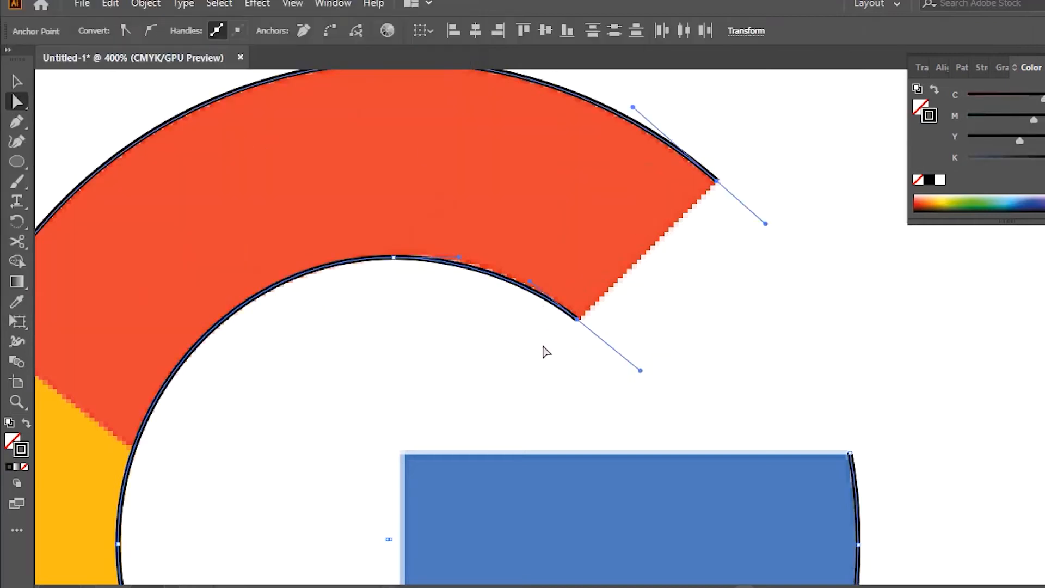
pyautogui.rightClick(580, 323)
pyautogui.click(648, 374)
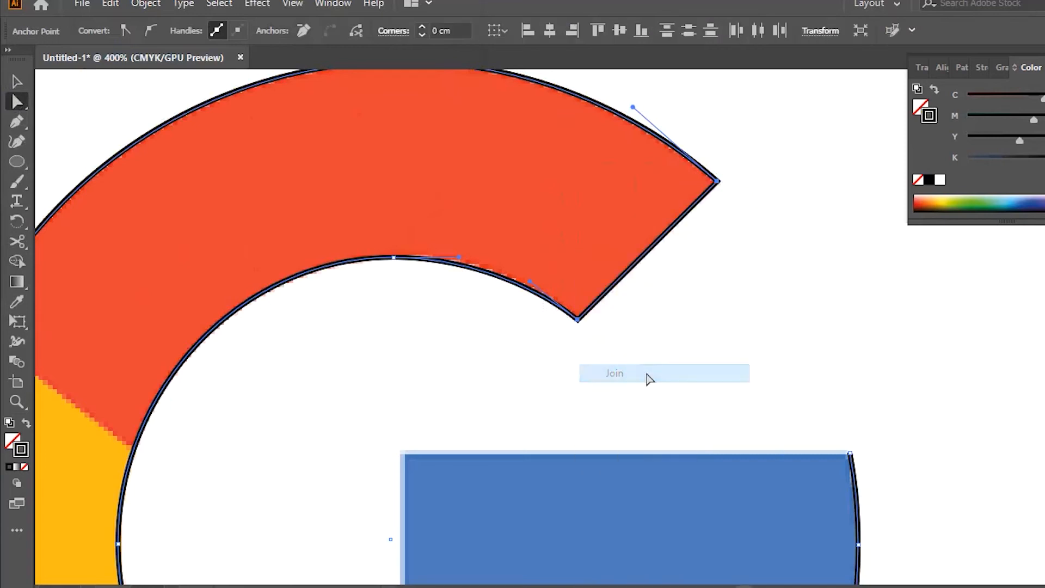
# Step: Draw straight Pen segments from the outer path's open end around the blue bar's corners, closing the outline at the inner path's end
pyautogui.click(653, 329)
pyautogui.moveTo(653, 329); pyautogui.dragTo(619, 121)
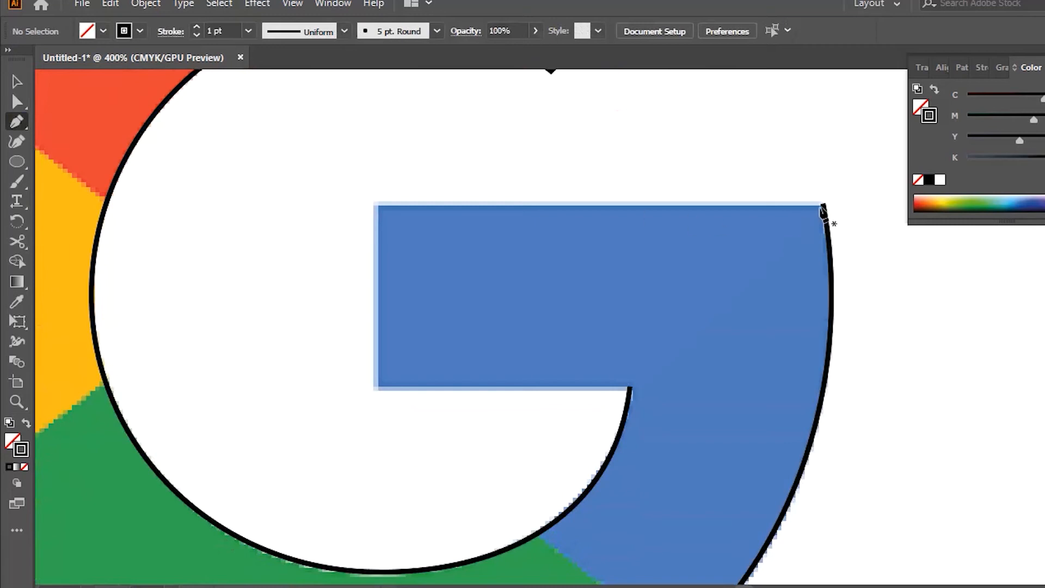
pyautogui.click(824, 205)
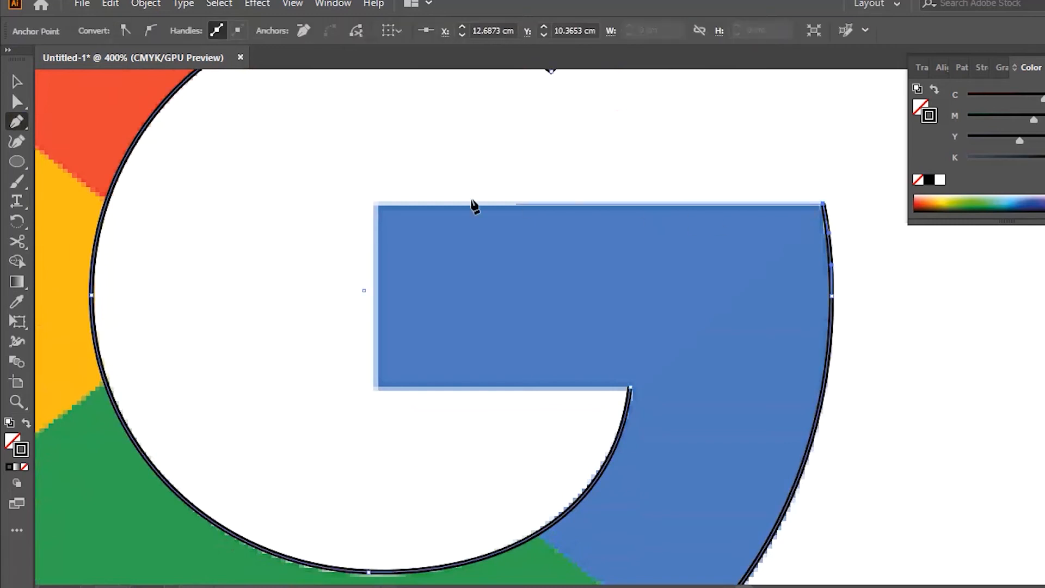
pyautogui.click(375, 205)
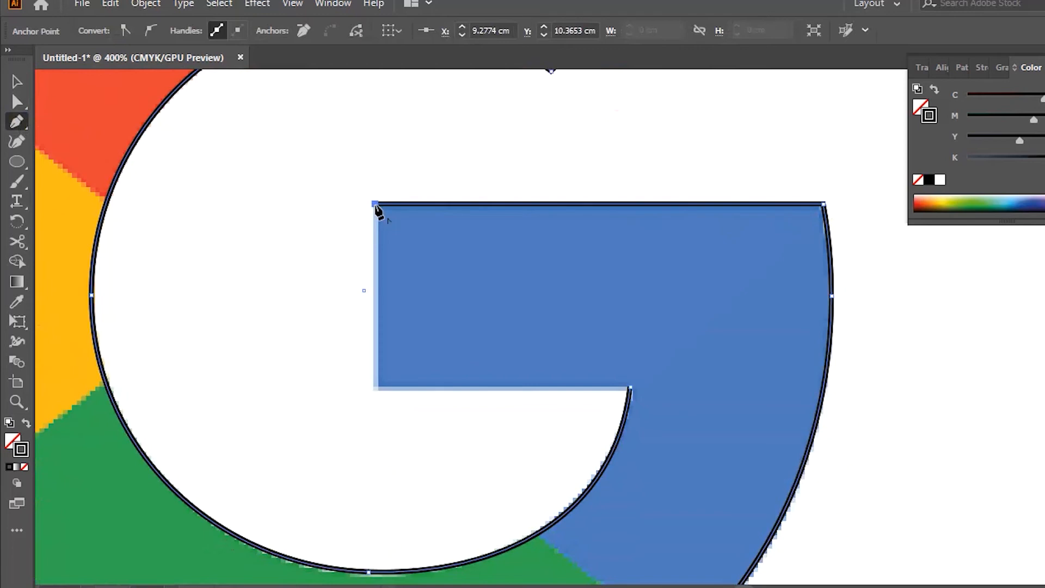
pyautogui.click(375, 389)
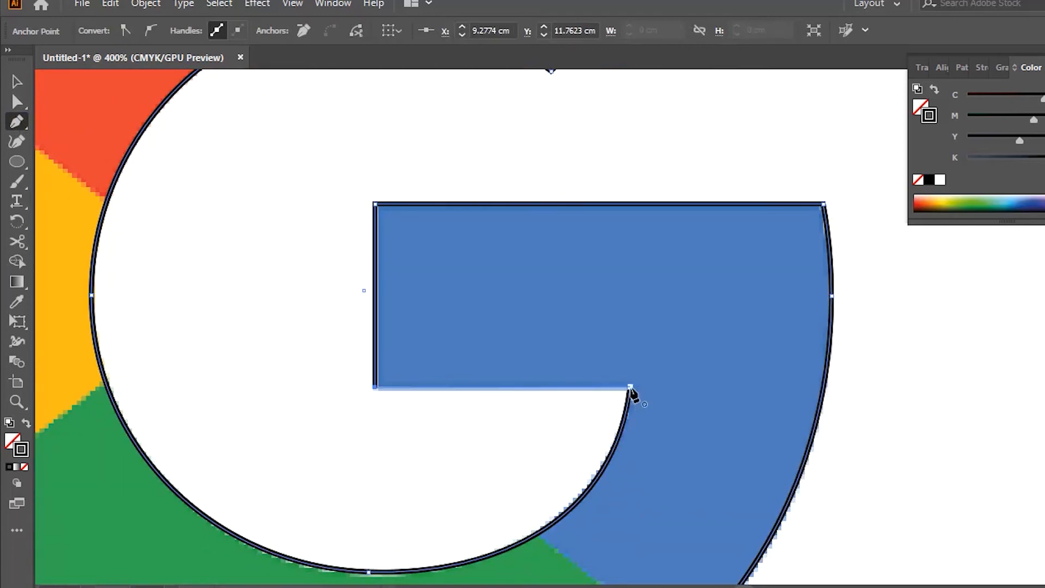
pyautogui.click(630, 388)
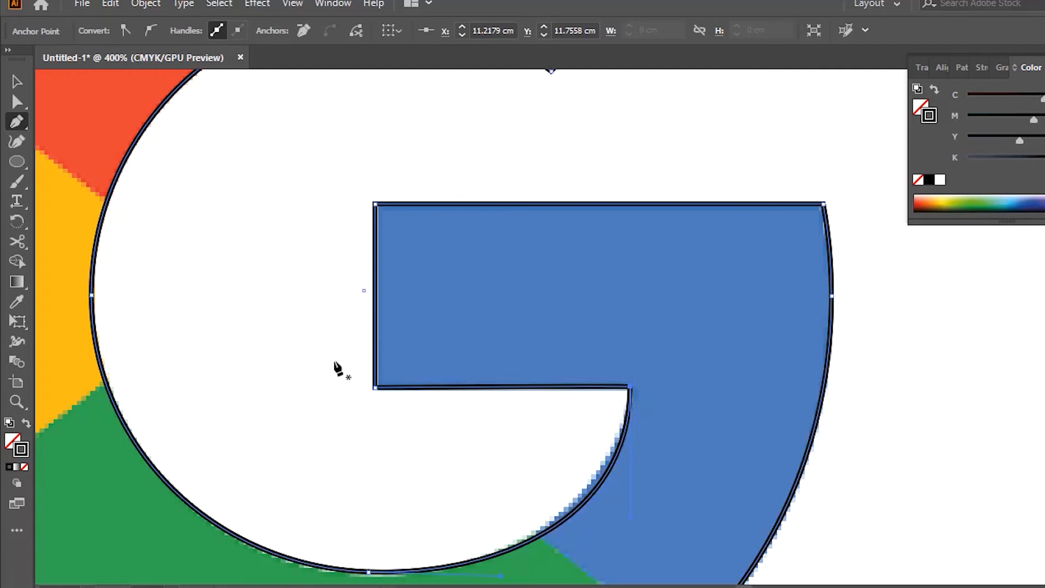
# Step: Adjust the handle of the blue bar's inner corner anchor so the curve below it follows the blue segment's inner edge
pyautogui.click(17, 102)
pyautogui.click(621, 515)
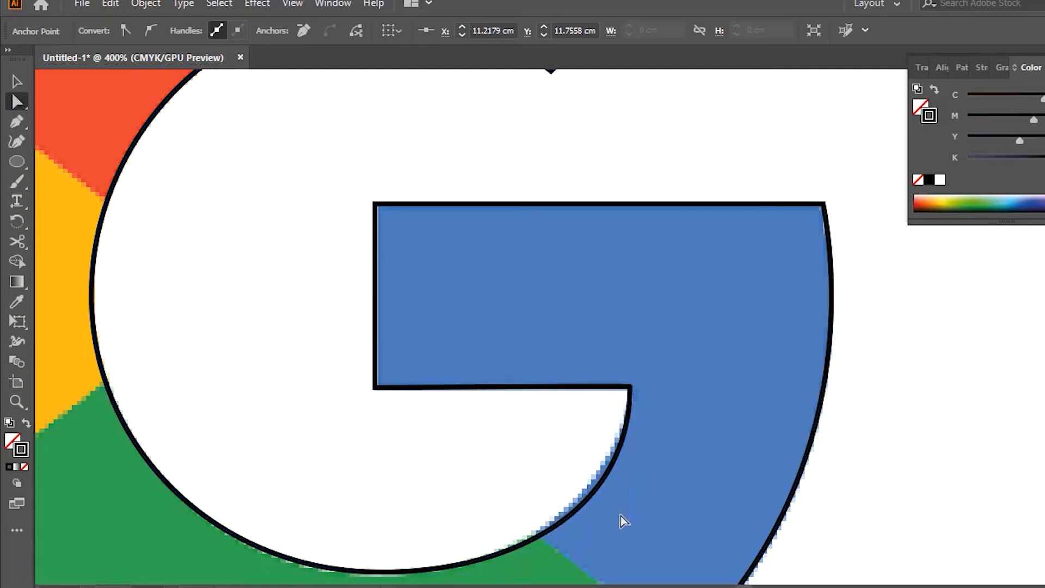
pyautogui.moveTo(631, 390); pyautogui.dragTo(622, 519)
pyautogui.click(623, 519)
pyautogui.press('z')
pyautogui.click(620, 497)
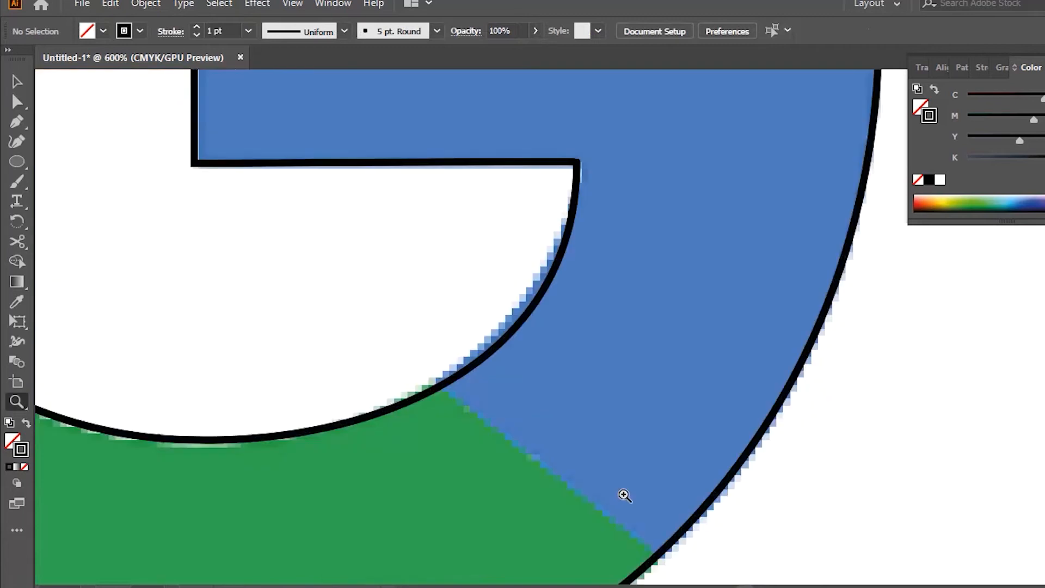
pyautogui.click(18, 102)
pyautogui.click(616, 206)
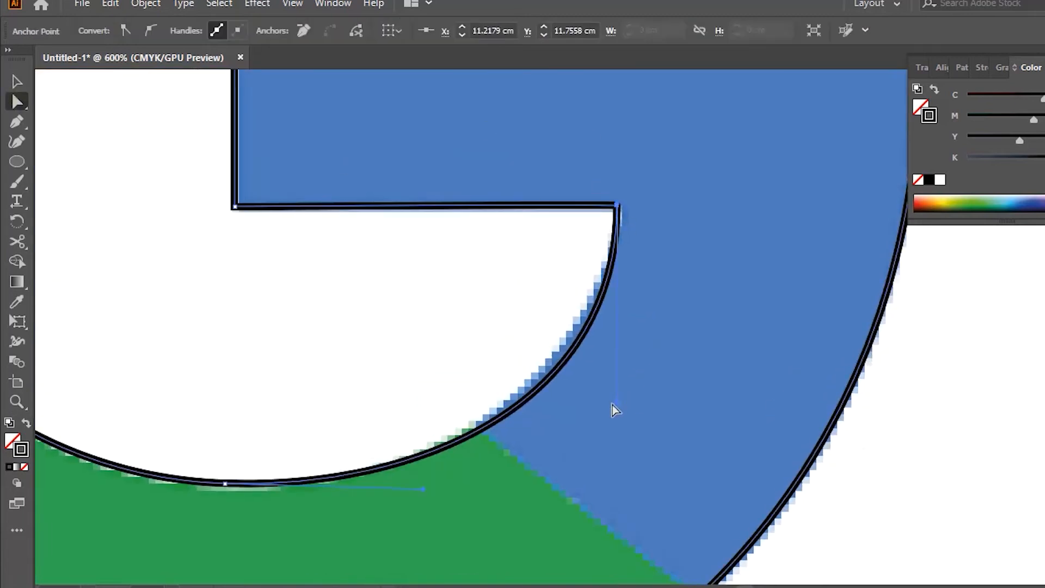
pyautogui.moveTo(616, 403); pyautogui.dragTo(589, 410)
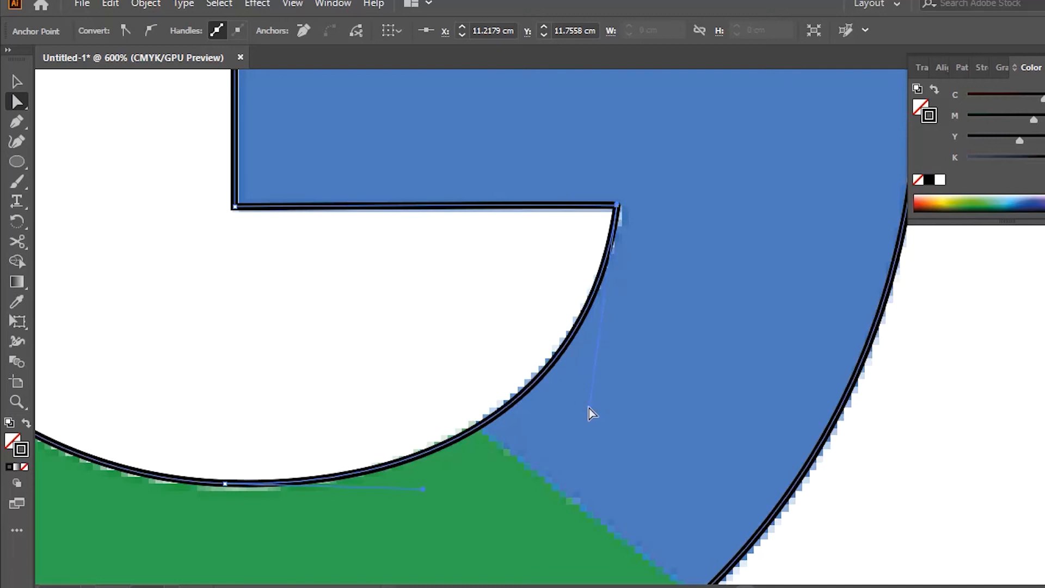
pyautogui.click(436, 328)
# Step: Duplicate the closed G outline to the right of the original and fill the copy with the logo's sampled red
pyautogui.press('z')
pyautogui.keyDown('alt'); pyautogui.click(537, 296); pyautogui.keyUp('alt')
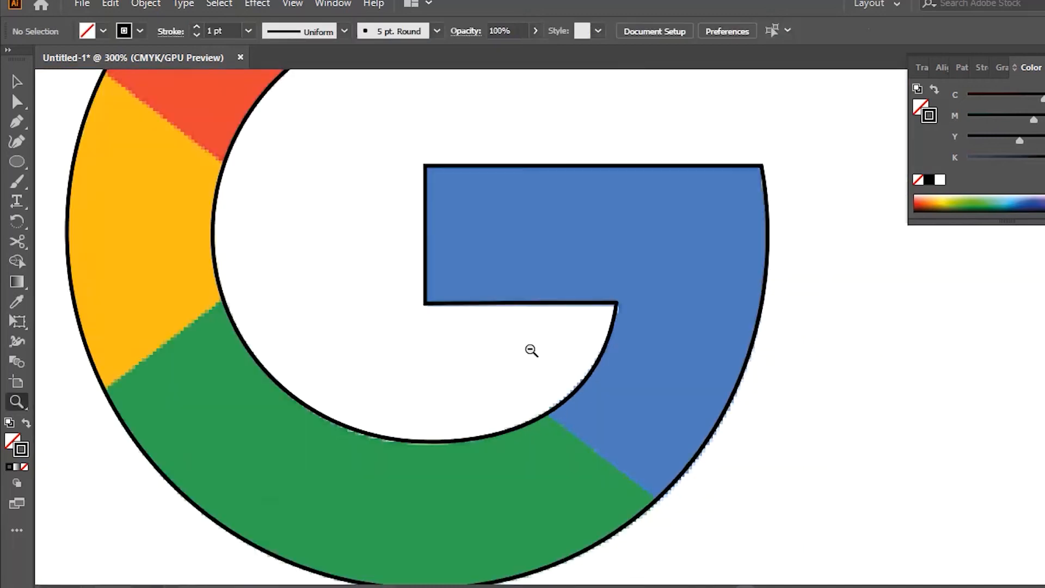
pyautogui.keyDown('alt'); pyautogui.click(524, 338); pyautogui.keyUp('alt')
pyautogui.keyDown('alt'); pyautogui.click(587, 332); pyautogui.keyUp('alt')
pyautogui.click(619, 313)
pyautogui.moveTo(619, 310); pyautogui.dragTo(528, 361)
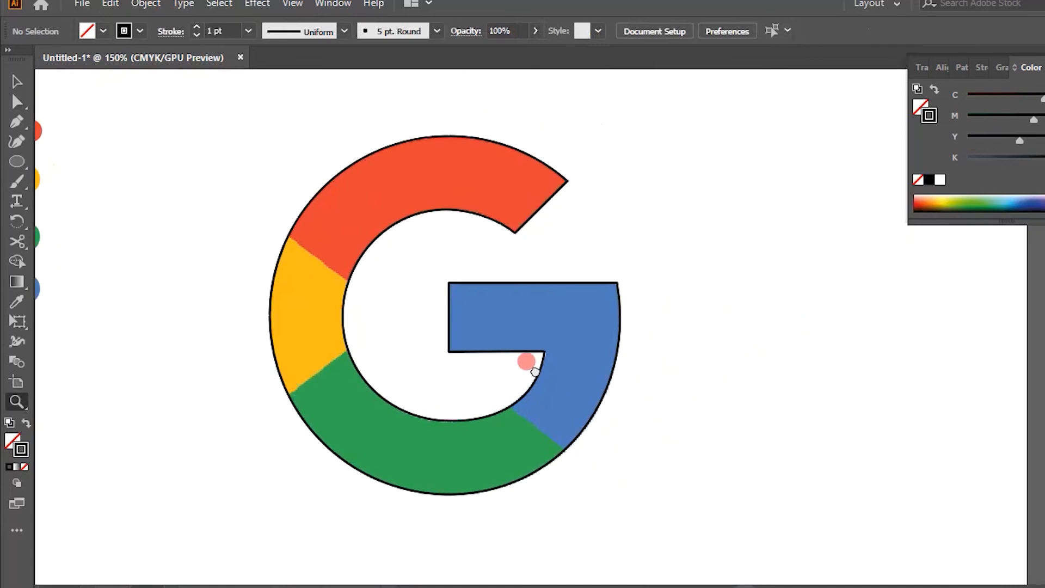
pyautogui.keyDown('alt'); pyautogui.click(501, 343); pyautogui.keyUp('alt')
pyautogui.moveTo(590, 287); pyautogui.dragTo(473, 269)
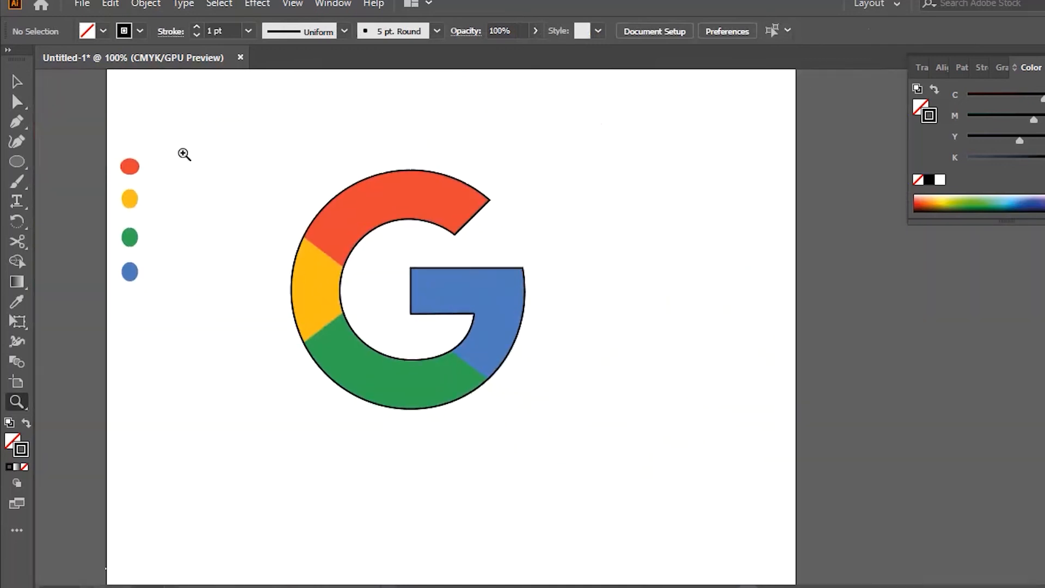
pyautogui.click(17, 83)
pyautogui.moveTo(653, 173); pyautogui.dragTo(275, 430)
pyautogui.moveTo(483, 276); pyautogui.dragTo(863, 283)
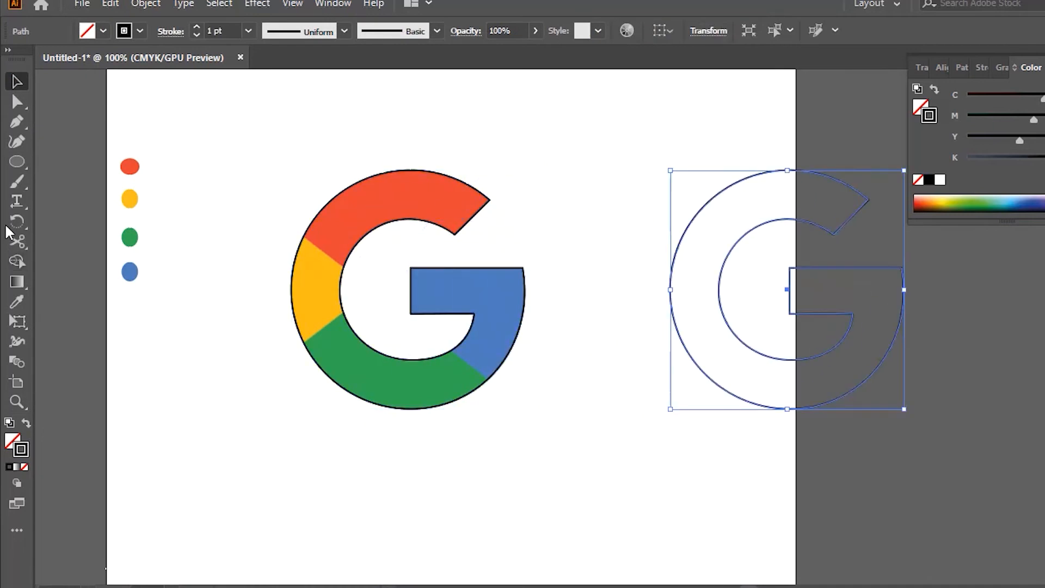
pyautogui.click(17, 302)
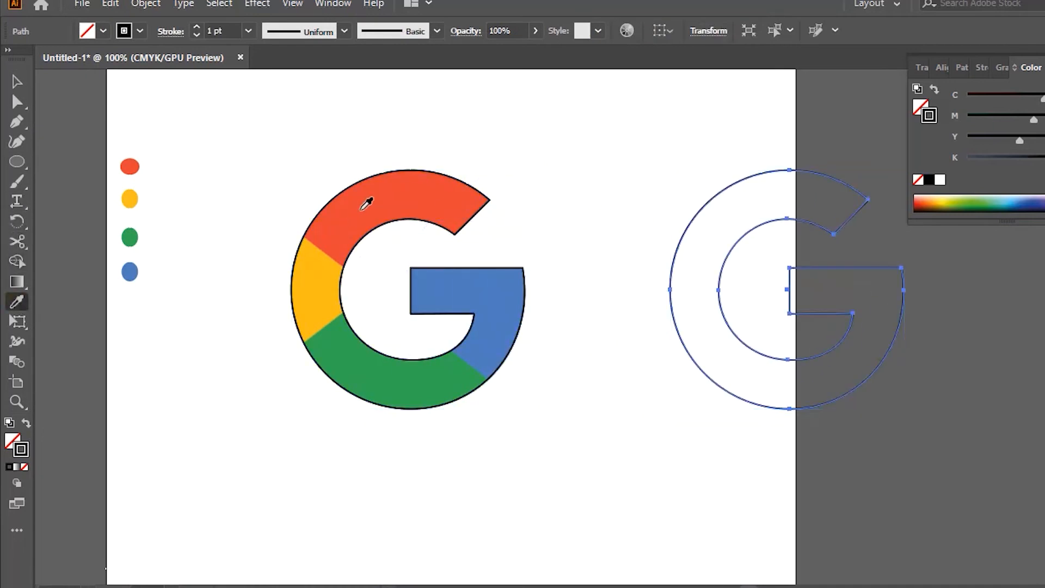
pyautogui.click(372, 208)
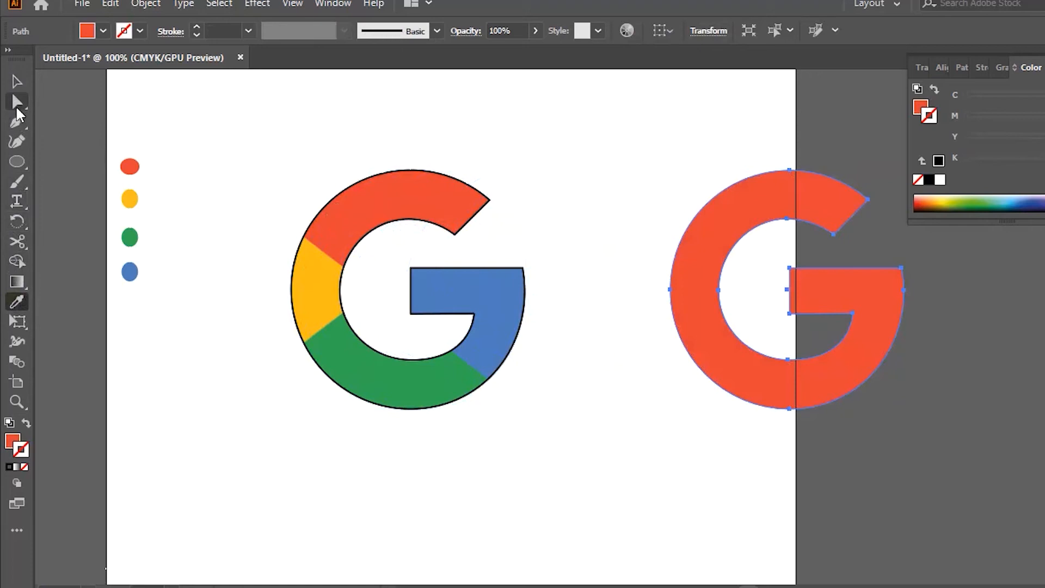
# Step: Add an anchor point on the original outline's outer edge where the red and yellow segments meet
pyautogui.press('z')
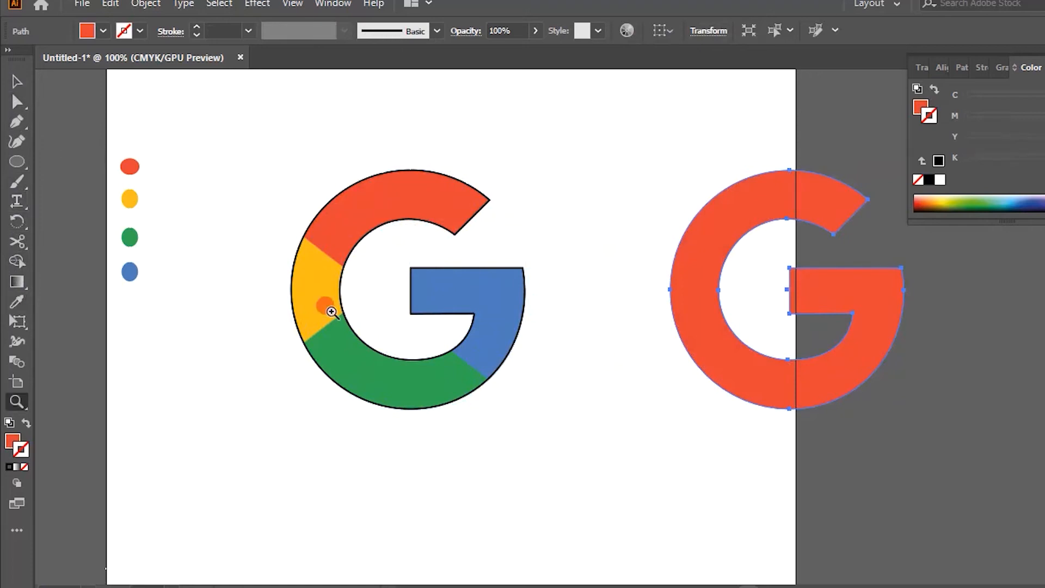
pyautogui.click(334, 310)
pyautogui.click(569, 316)
pyautogui.click(576, 310)
pyautogui.moveTo(577, 315); pyautogui.dragTo(528, 345)
pyautogui.click(527, 345)
pyautogui.moveTo(555, 256); pyautogui.dragTo(555, 307)
pyautogui.click(555, 308)
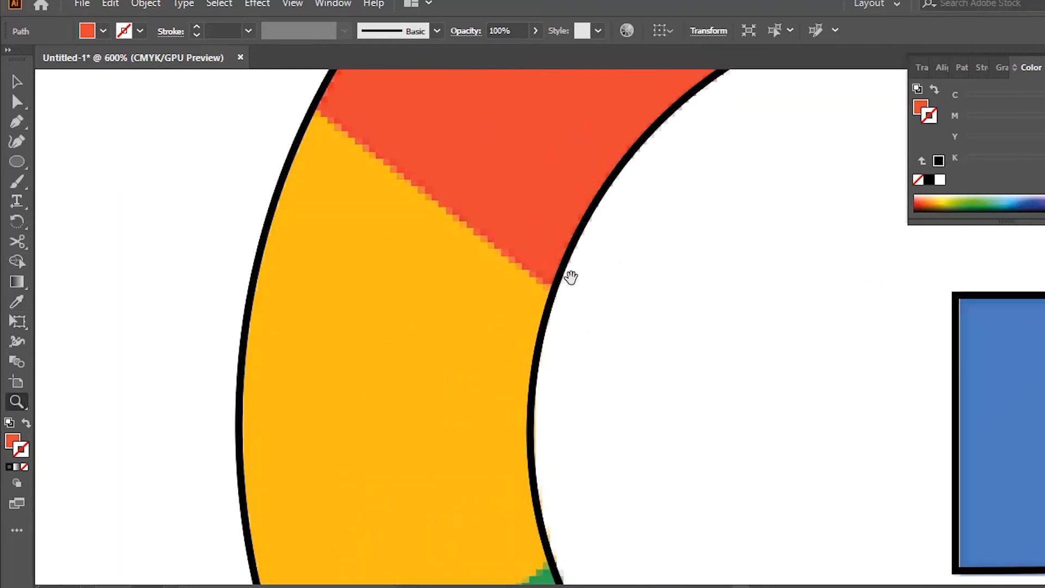
pyautogui.click(16, 102)
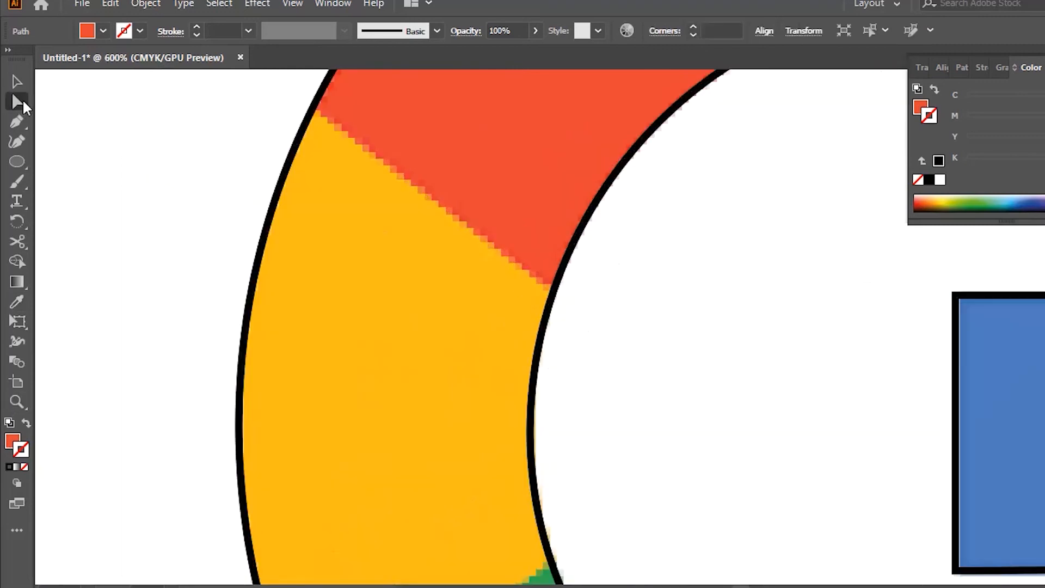
pyautogui.moveTo(221, 215); pyautogui.dragTo(300, 261)
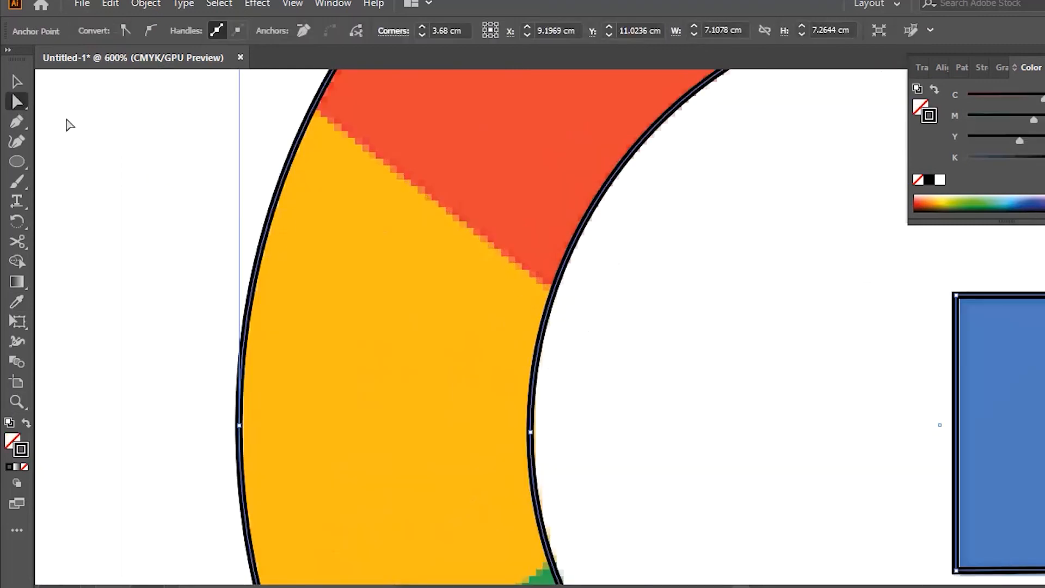
pyautogui.click(17, 121)
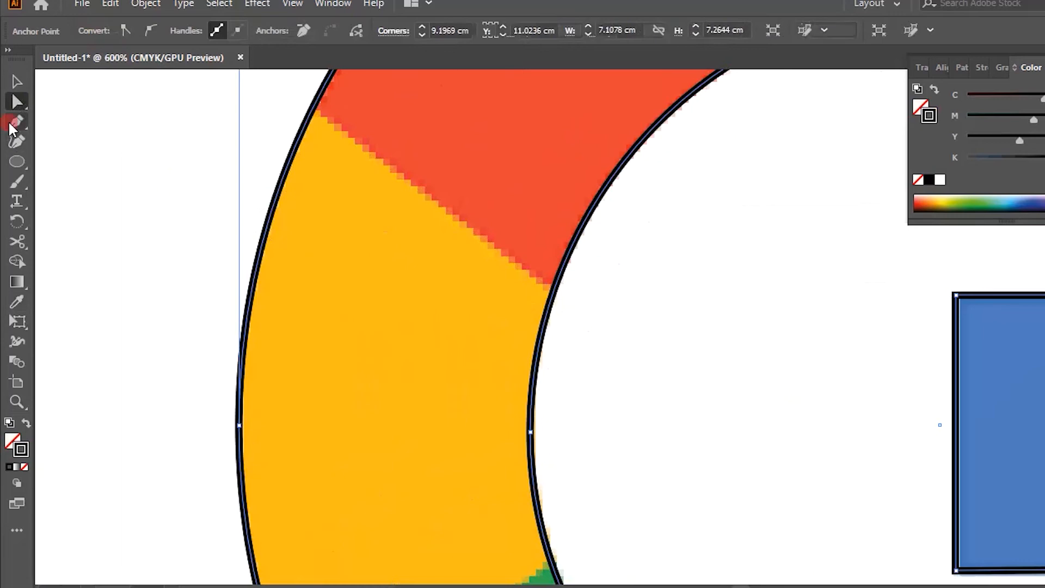
pyautogui.click(314, 103)
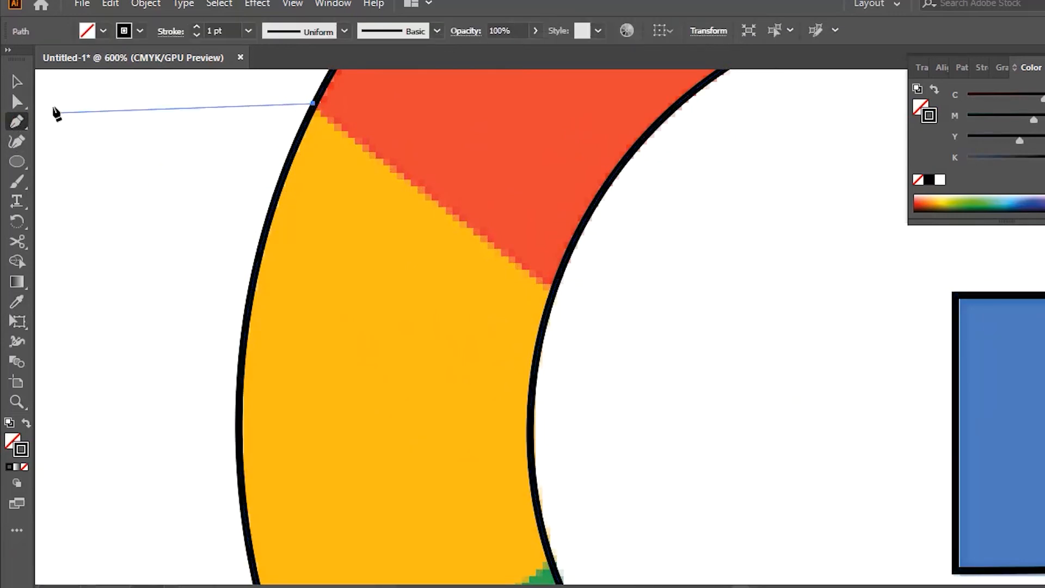
pyautogui.hotkey('ctrl', 'a')
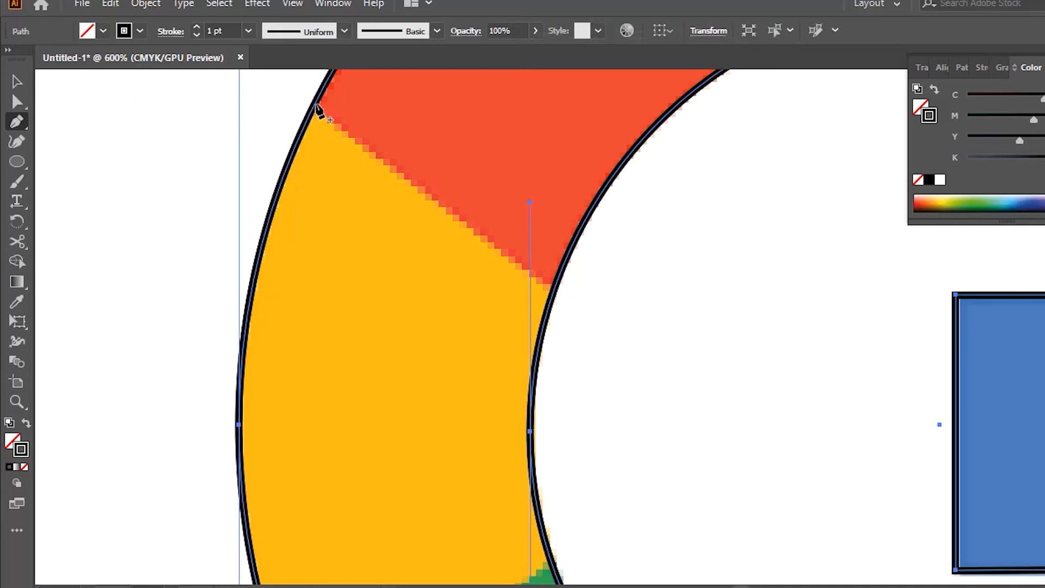
pyautogui.click(315, 104)
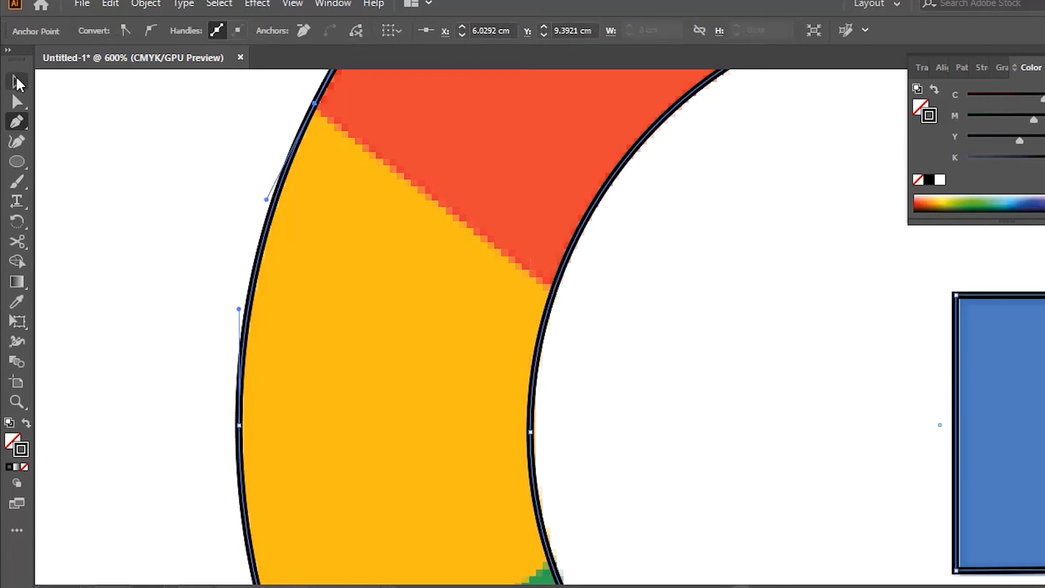
# Step: Add an anchor point on the outline's inner edge at the boundary between the red and yellow segments
pyautogui.click(17, 102)
pyautogui.click(439, 332)
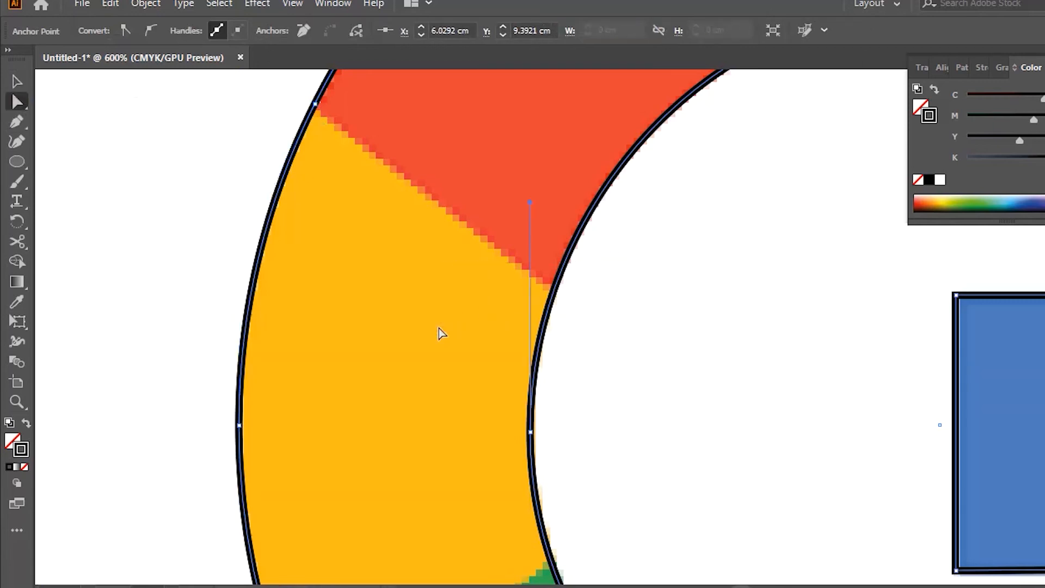
pyautogui.click(25, 124)
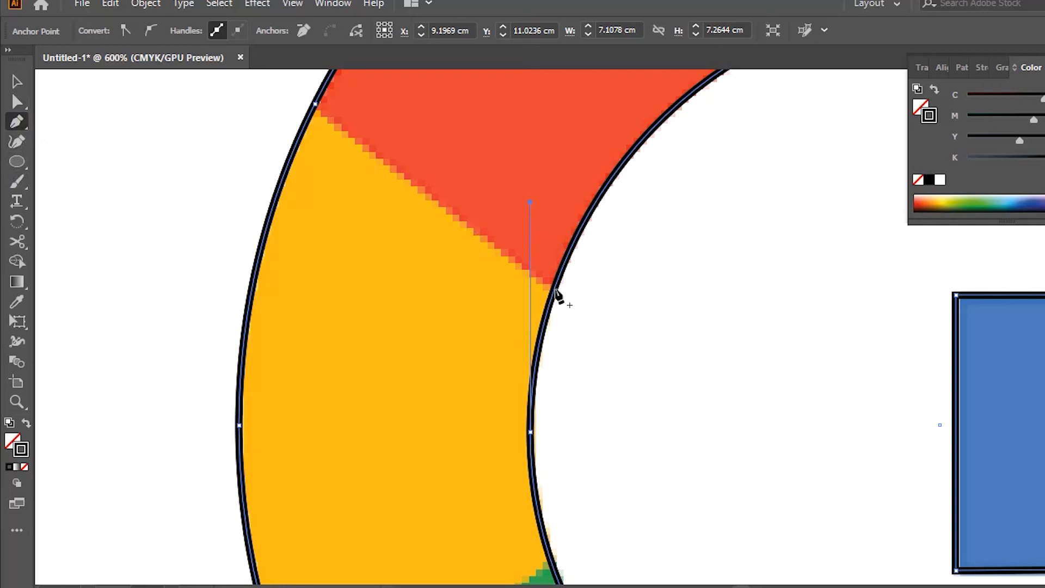
pyautogui.click(555, 294)
# Step: Add anchor points on the outline's inner and outer edges where the yellow and green segments meet
pyautogui.moveTo(621, 368); pyautogui.dragTo(607, 154)
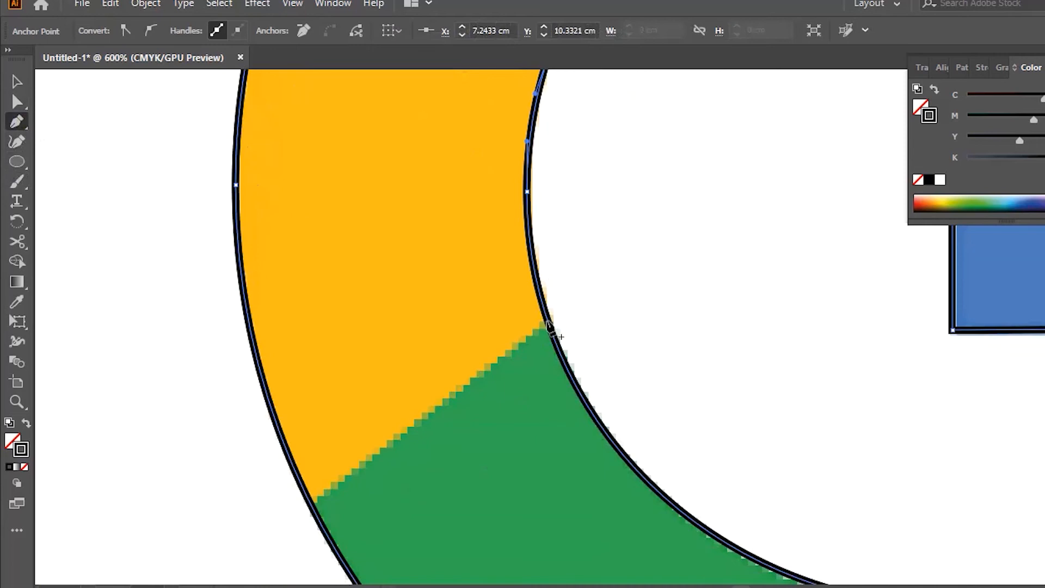
pyautogui.click(548, 323)
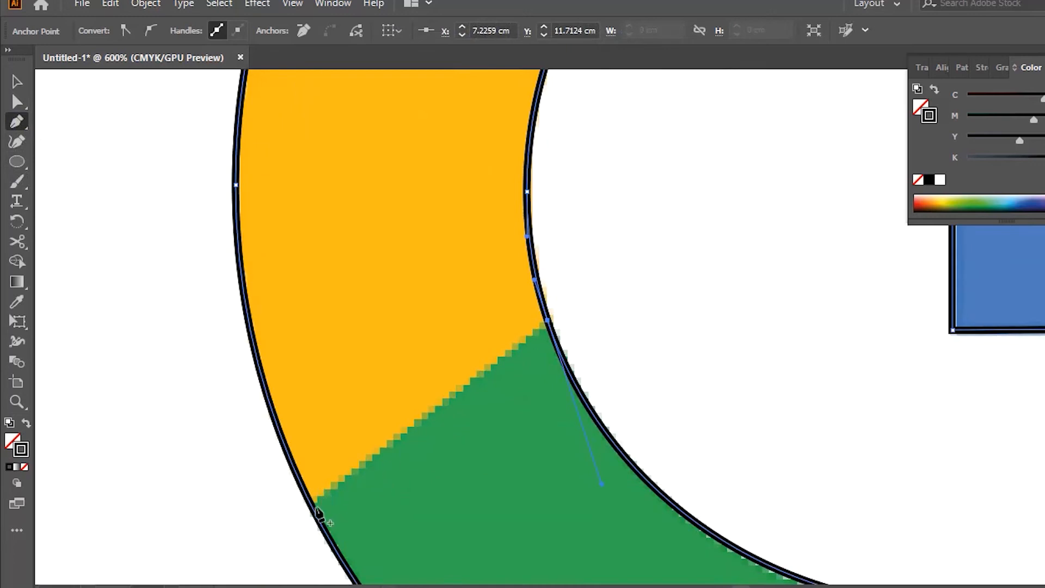
pyautogui.click(311, 503)
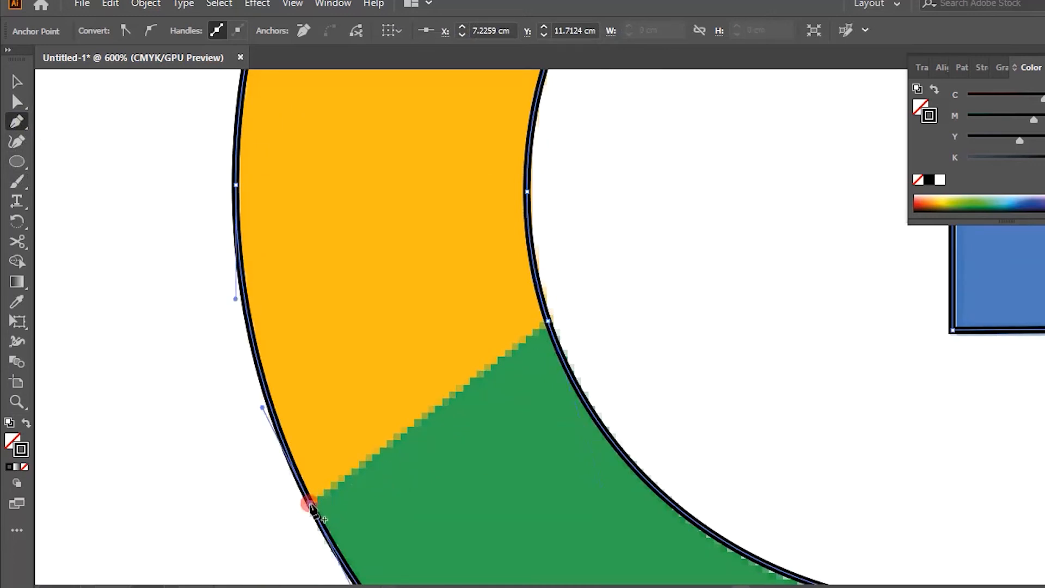
pyautogui.click(16, 81)
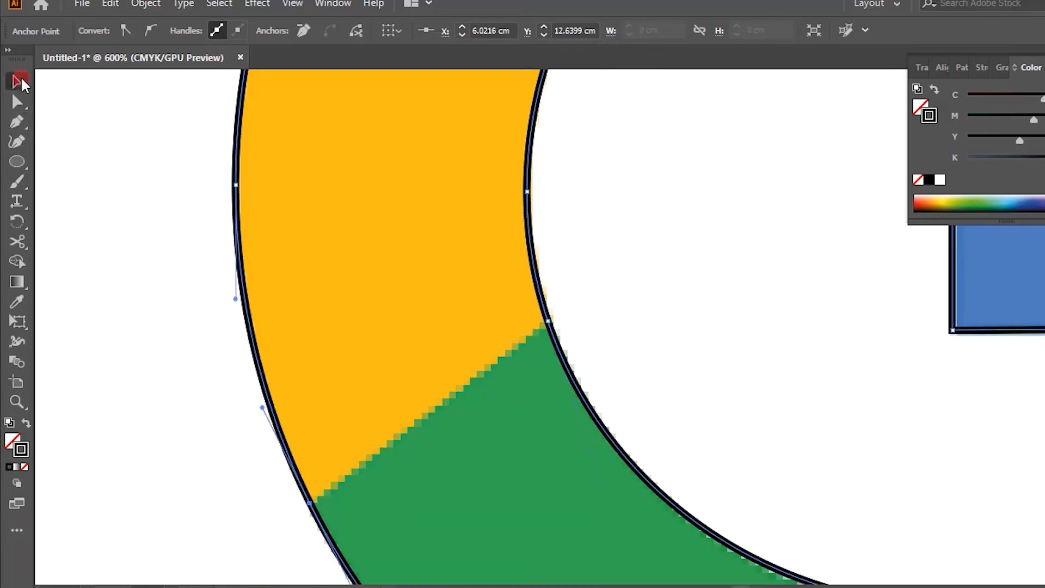
# Step: Duplicate the original G outline with its added anchors, placing the copy below and to the right of the traced logo
pyautogui.press('z')
pyautogui.keyDown('alt'); pyautogui.click(525, 403); pyautogui.keyUp('alt')
pyautogui.keyDown('alt'); pyautogui.click(532, 408); pyautogui.keyUp('alt')
pyautogui.keyDown('alt'); pyautogui.click(677, 309); pyautogui.keyUp('alt')
pyautogui.moveTo(656, 352); pyautogui.dragTo(546, 327)
pyautogui.press('v')
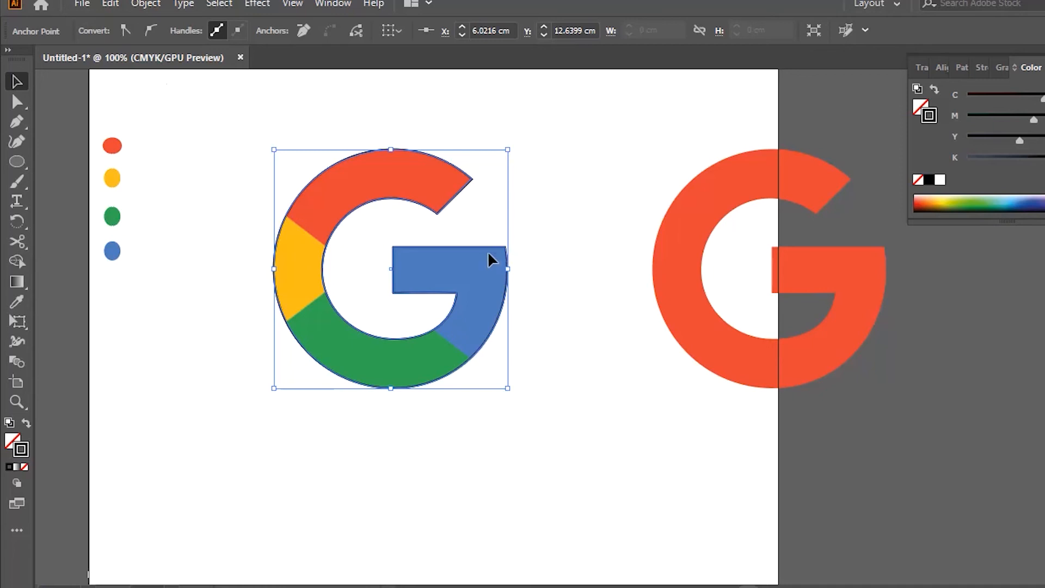
pyautogui.press('super')
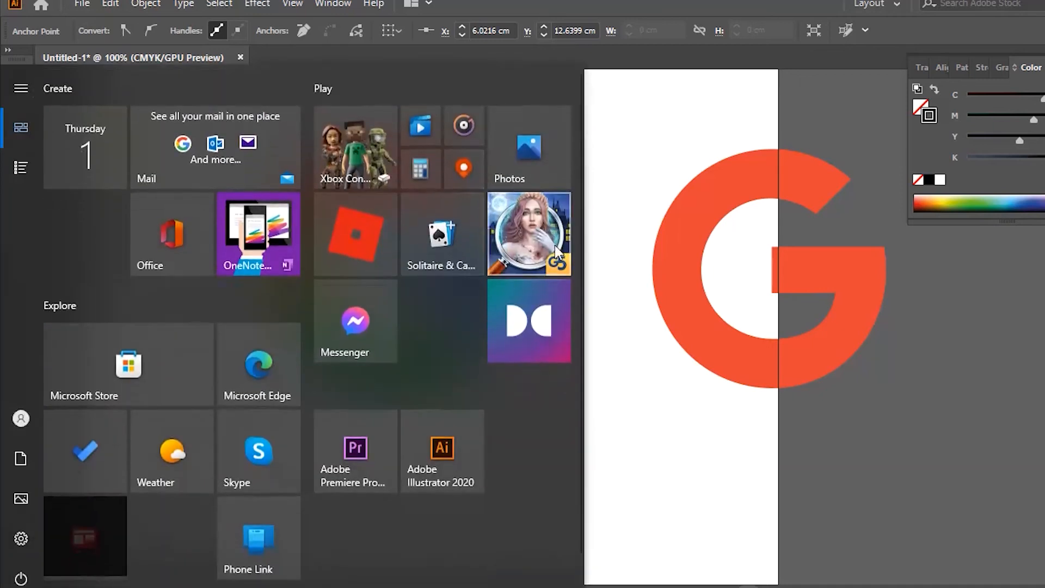
pyautogui.click(616, 215)
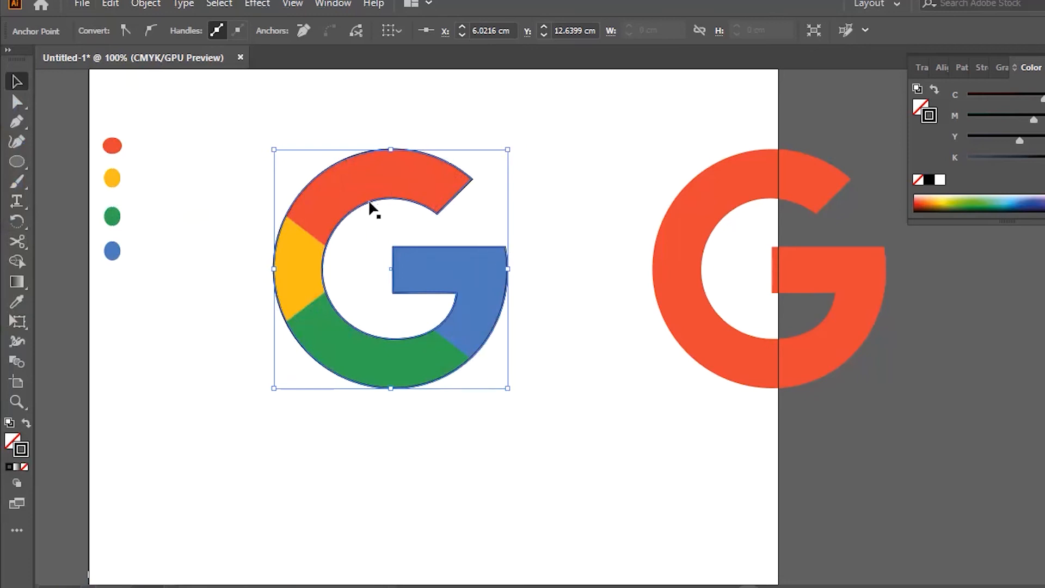
pyautogui.click(494, 268)
pyautogui.moveTo(471, 244); pyautogui.dragTo(588, 366)
pyautogui.press('alt')
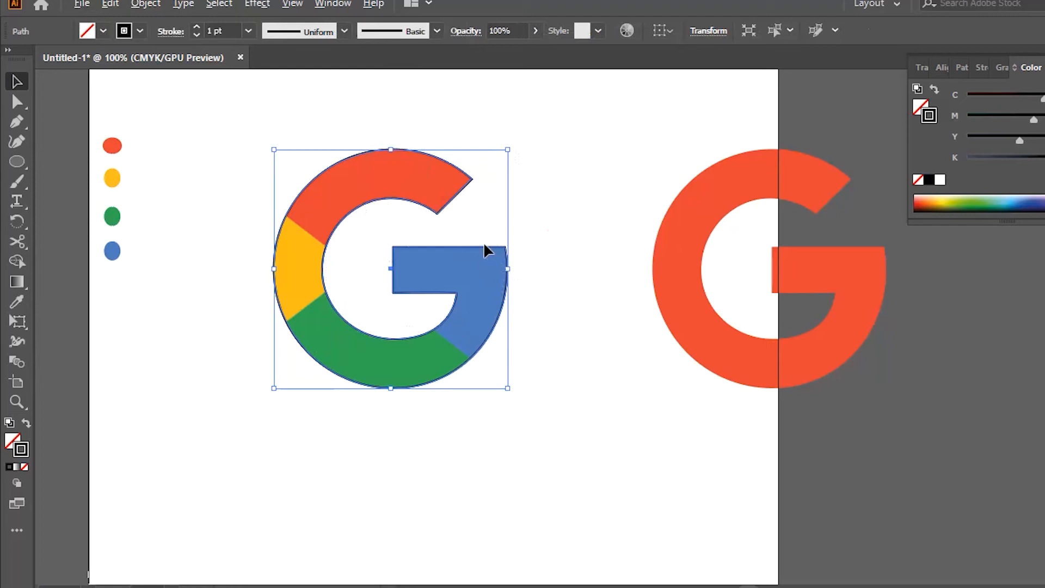
pyautogui.moveTo(510, 261); pyautogui.dragTo(715, 458)
pyautogui.press('space')
pyautogui.moveTo(634, 464); pyautogui.dragTo(565, 301)
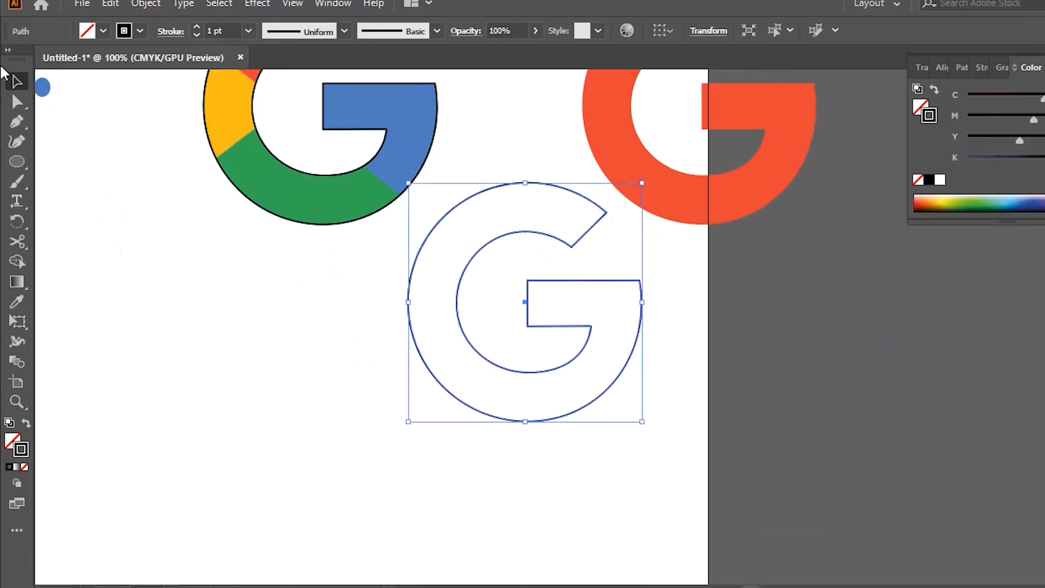
# Step: Delete the crossbar, bottom and top anchors of the G outline copy, keeping only the yellow segment's inner and outer arcs
pyautogui.click(17, 102)
pyautogui.moveTo(676, 273); pyautogui.dragTo(513, 347)
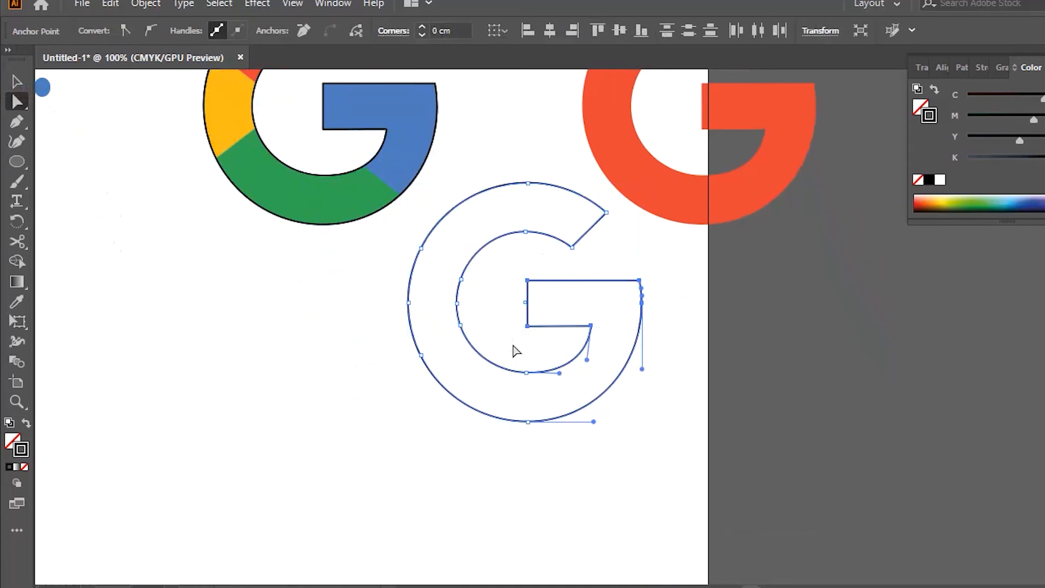
pyautogui.press('Delete')
pyautogui.moveTo(638, 362); pyautogui.dragTo(496, 438)
pyautogui.press('Delete')
pyautogui.moveTo(628, 213); pyautogui.dragTo(547, 279)
pyautogui.press('Delete')
pyautogui.moveTo(562, 160); pyautogui.dragTo(513, 276)
pyautogui.press('Delete')
pyautogui.click(519, 337)
# Step: Join the lower end anchors of the two remaining arcs with a straight segment
pyautogui.moveTo(483, 323); pyautogui.dragTo(417, 374)
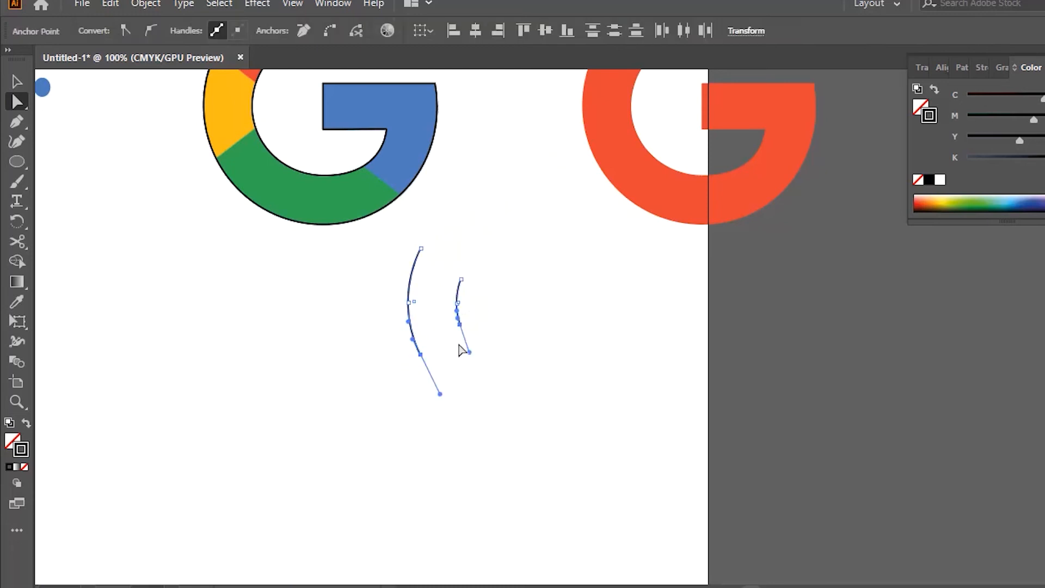
pyautogui.press('z')
pyautogui.click(463, 334)
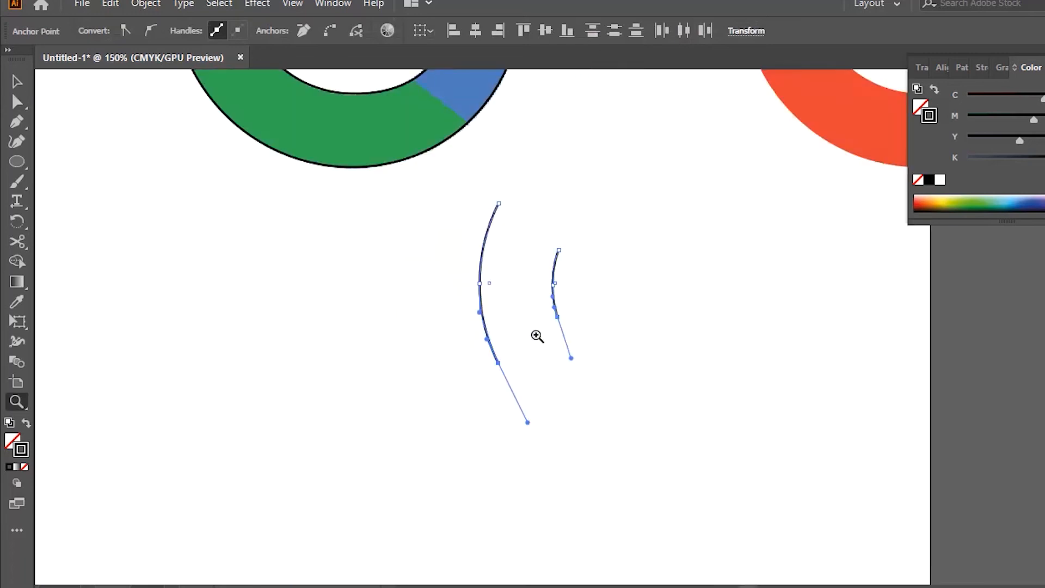
pyautogui.click(535, 332)
pyautogui.click(614, 302)
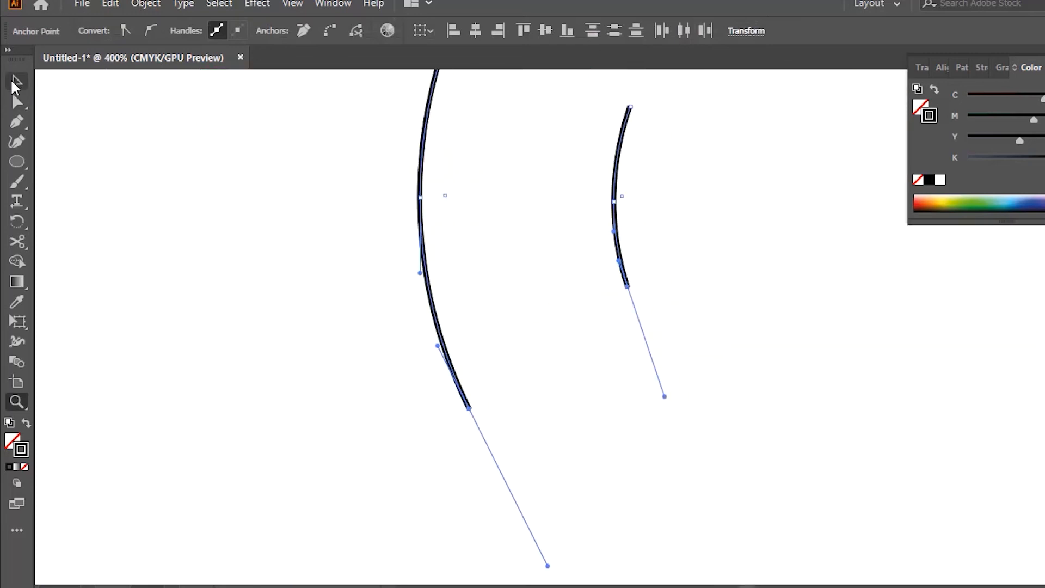
pyautogui.click(18, 102)
pyautogui.click(713, 325)
pyautogui.moveTo(674, 268); pyautogui.dragTo(612, 308)
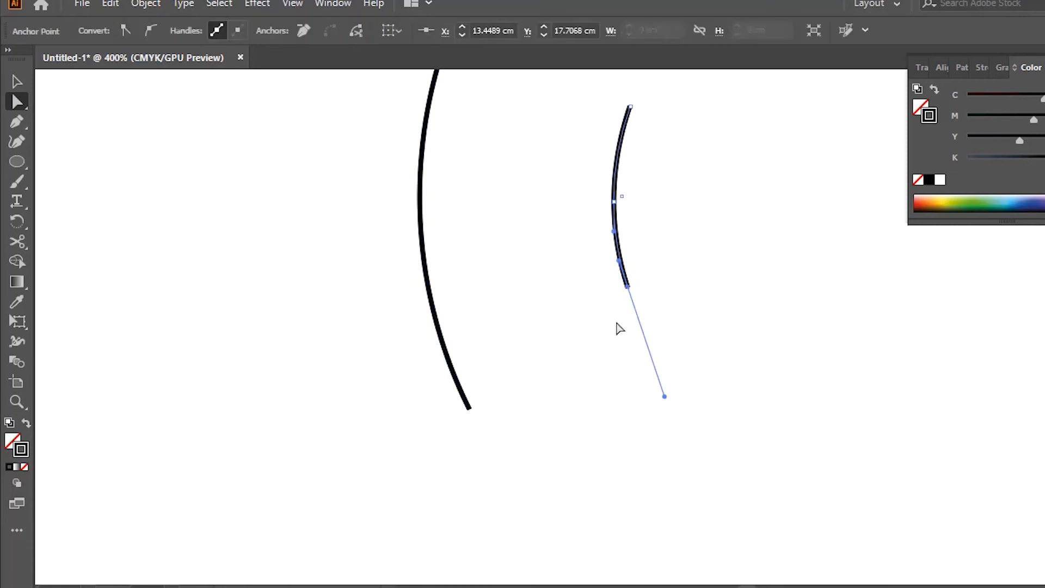
pyautogui.keyDown('shift'); pyautogui.click(469, 409); pyautogui.keyUp('shift')
pyautogui.rightClick(470, 409)
pyautogui.click(541, 182)
pyautogui.click(697, 272)
# Step: Join the upper end anchors of the two arcs to close the yellow segment's outline
pyautogui.moveTo(689, 200); pyautogui.dragTo(689, 378)
pyautogui.click(630, 282)
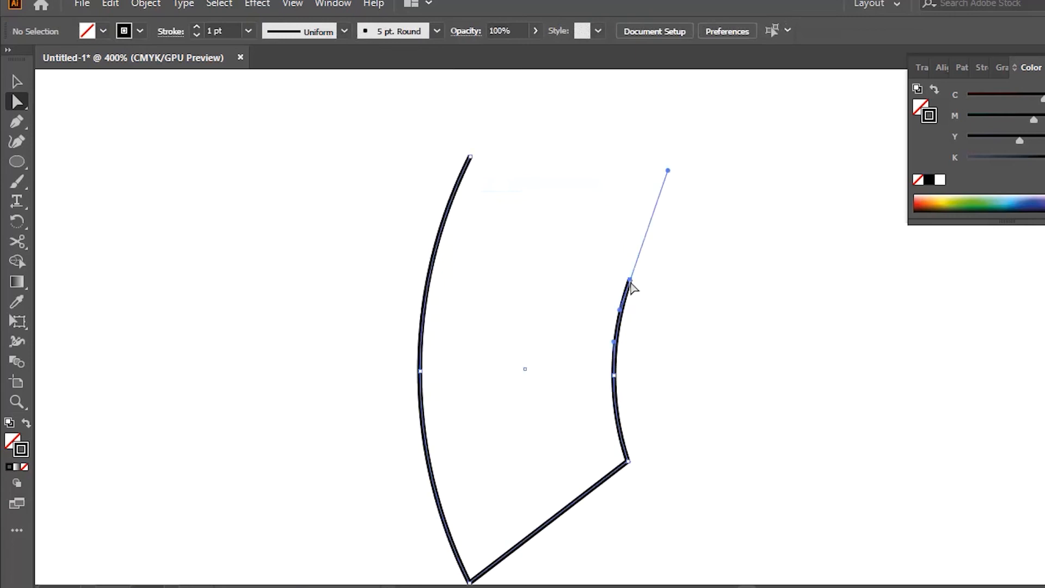
pyautogui.keyDown('shift'); pyautogui.click(469, 156); pyautogui.keyUp('shift')
pyautogui.rightClick(468, 155)
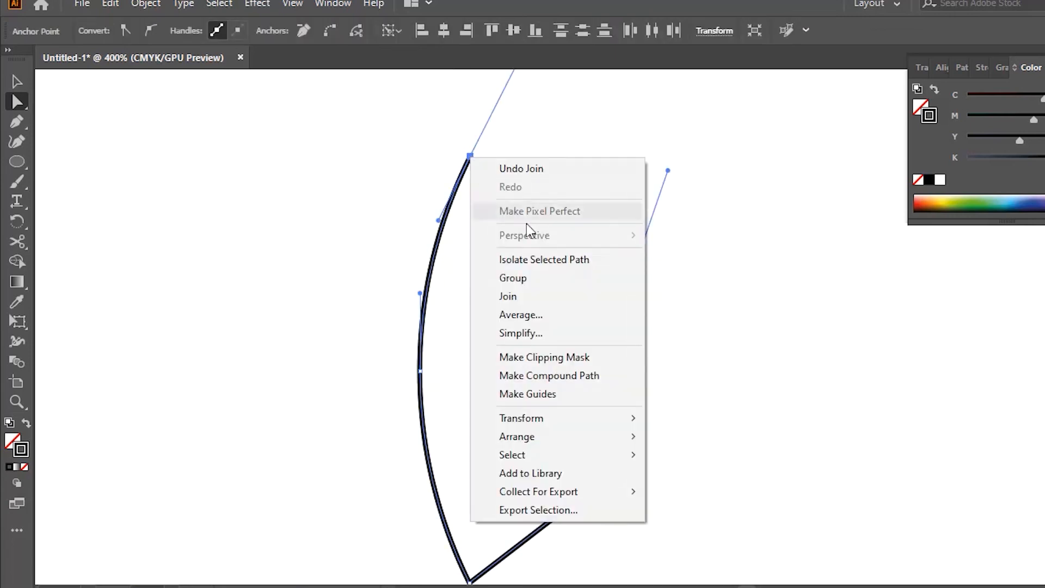
pyautogui.click(524, 299)
# Step: Fill the closed segment with the yellow sampled from the yellow colour swatch circle
pyautogui.press('z')
pyautogui.keyDown('alt'); pyautogui.click(663, 350); pyautogui.keyUp('alt')
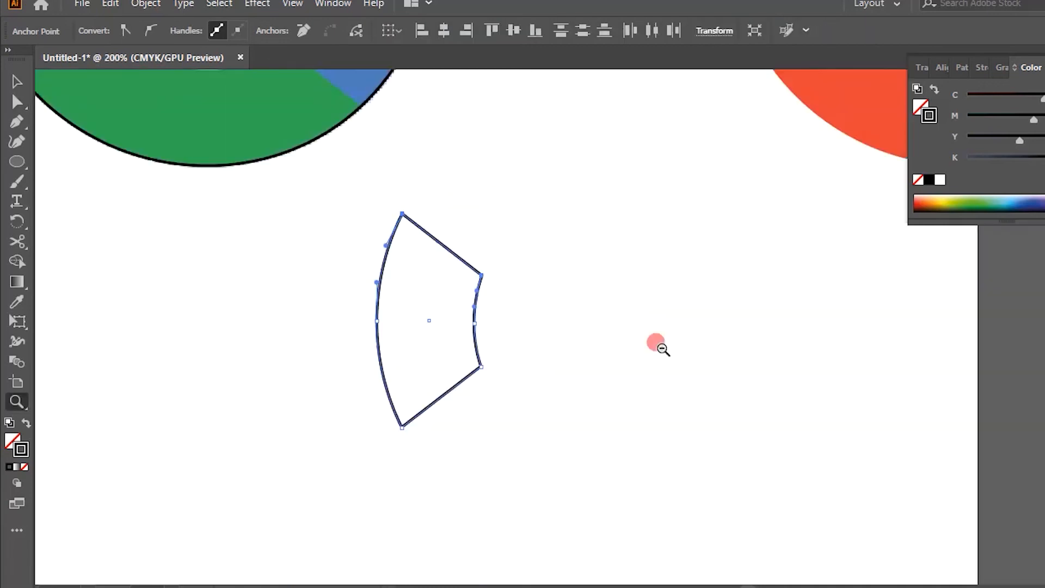
pyautogui.keyDown('alt'); pyautogui.click(535, 332); pyautogui.keyUp('alt')
pyautogui.keyDown('alt'); pyautogui.click(535, 332); pyautogui.keyUp('alt')
pyautogui.keyDown('alt'); pyautogui.click(537, 361); pyautogui.keyUp('alt')
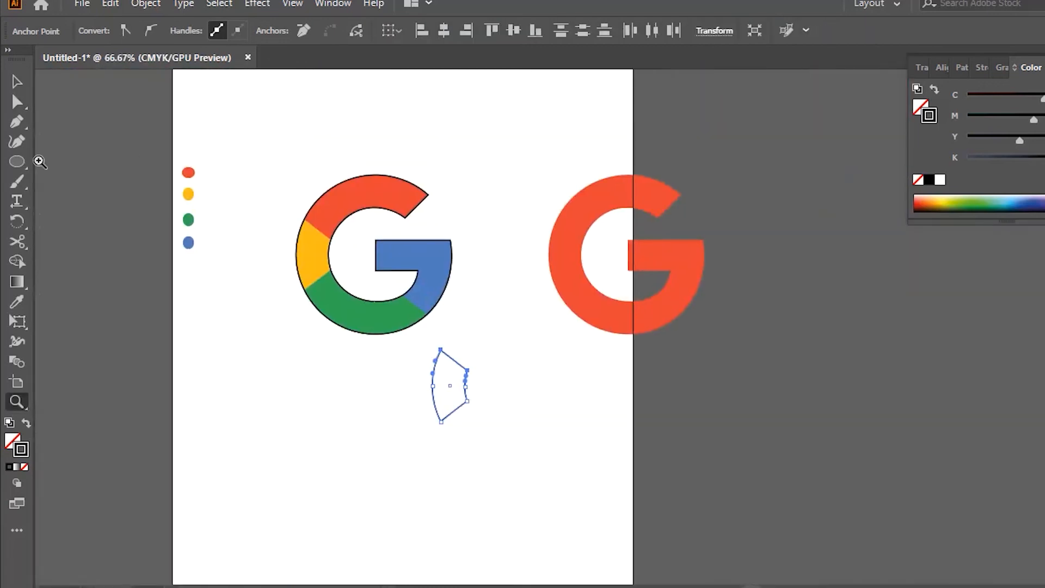
pyautogui.click(10, 300)
pyautogui.click(188, 194)
# Step: Move the yellow segment onto the matching left part of the red G and bring it in front
pyautogui.click(16, 81)
pyautogui.moveTo(456, 402); pyautogui.dragTo(550, 254)
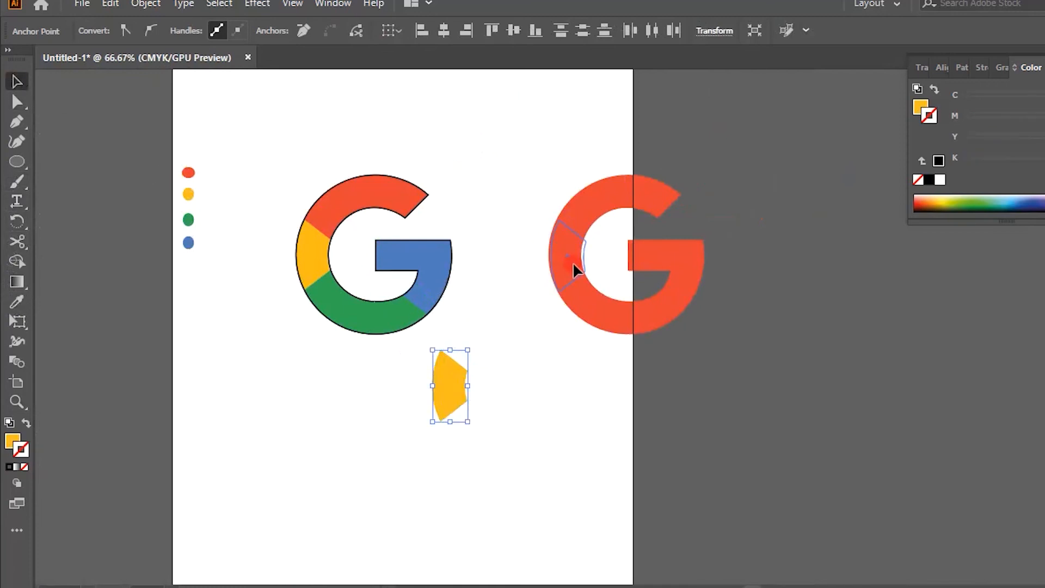
pyautogui.moveTo(571, 262); pyautogui.dragTo(570, 262)
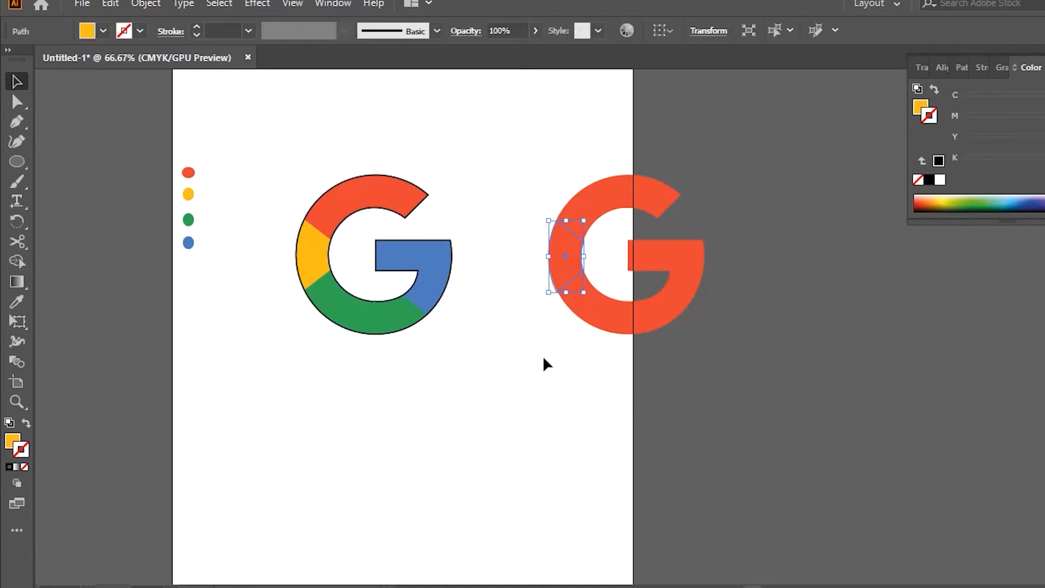
pyautogui.click(538, 407)
pyautogui.hotkey('ctrl', 'z')
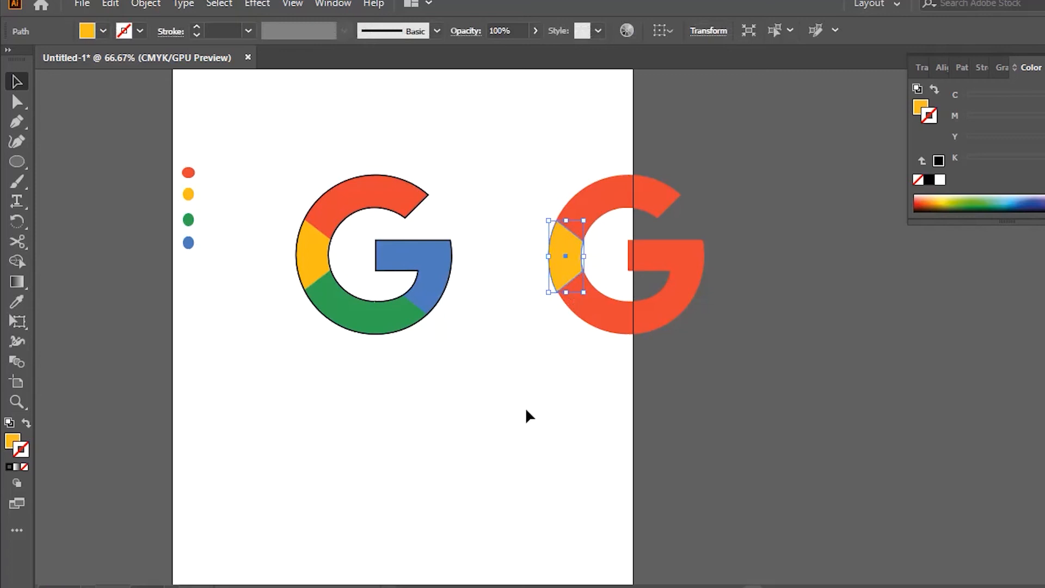
# Step: Add anchor points on the original outline's outer and inner edges where the green and blue segments meet
pyautogui.moveTo(492, 262); pyautogui.dragTo(425, 320)
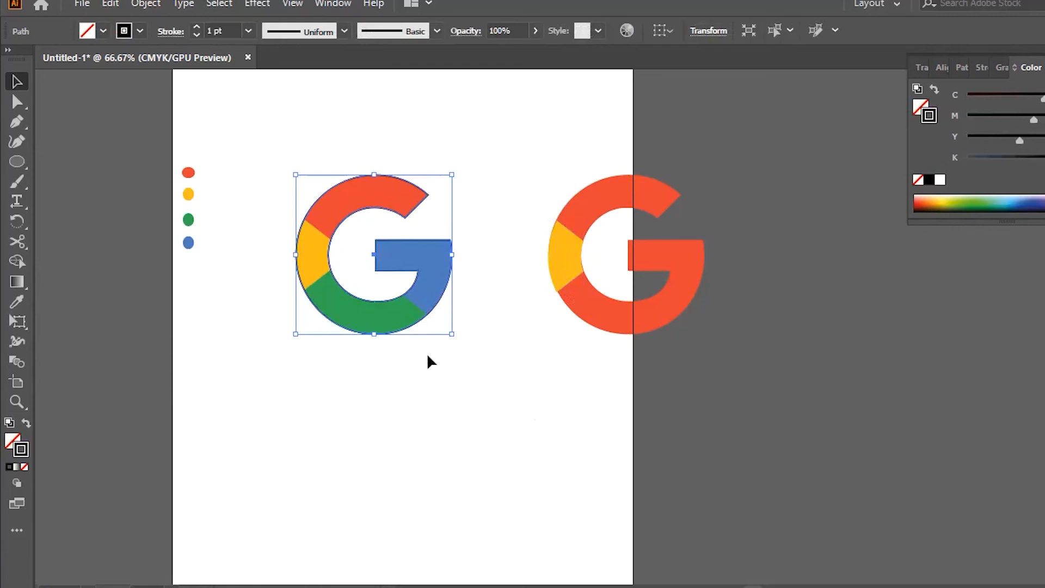
pyautogui.press('z')
pyautogui.click(428, 356)
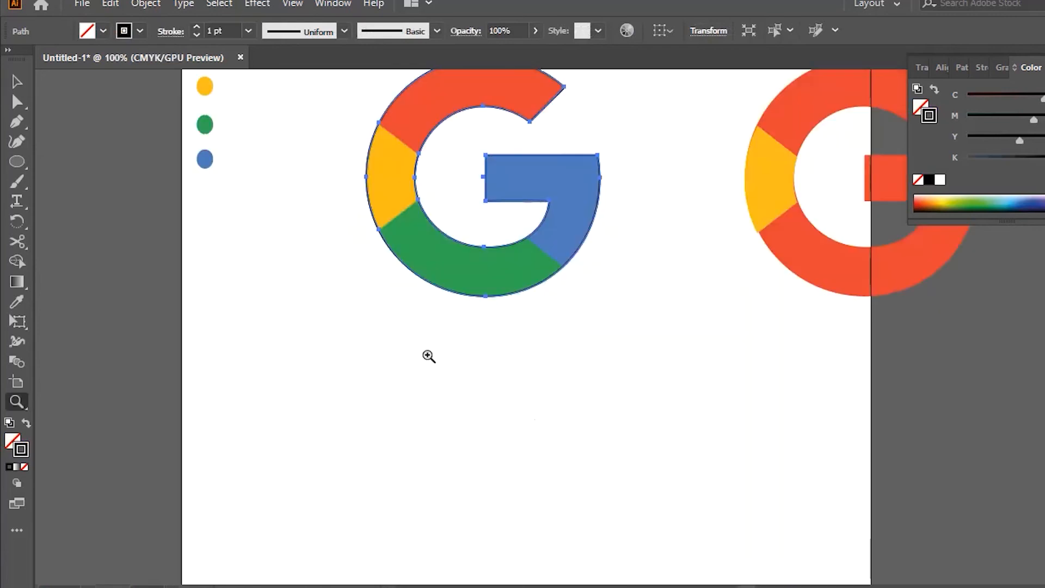
pyautogui.click(486, 287)
pyautogui.click(517, 291)
pyautogui.moveTo(553, 296); pyautogui.dragTo(425, 350)
pyautogui.click(502, 404)
pyautogui.moveTo(572, 345); pyautogui.dragTo(411, 401)
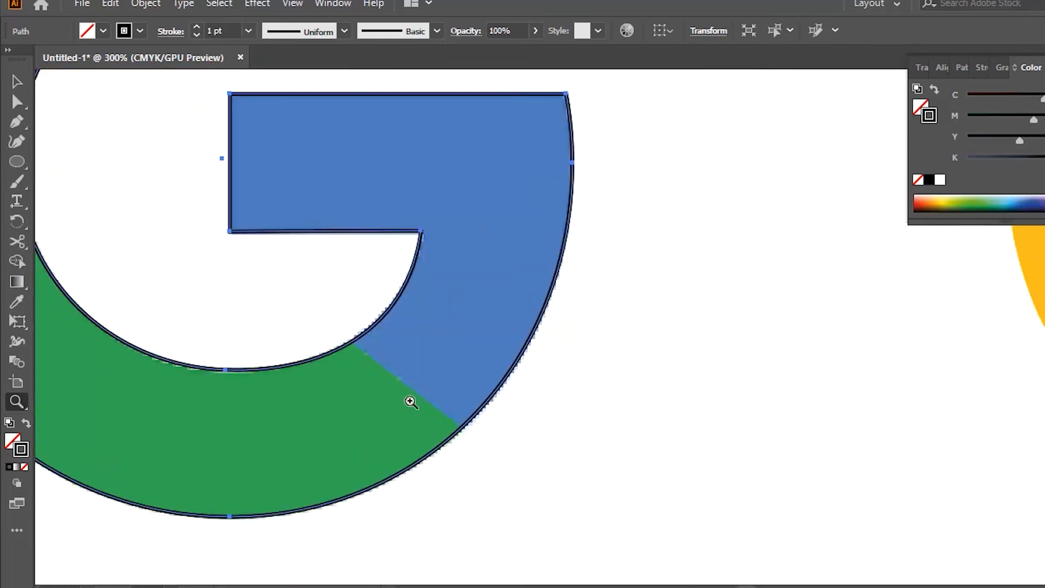
pyautogui.click(18, 122)
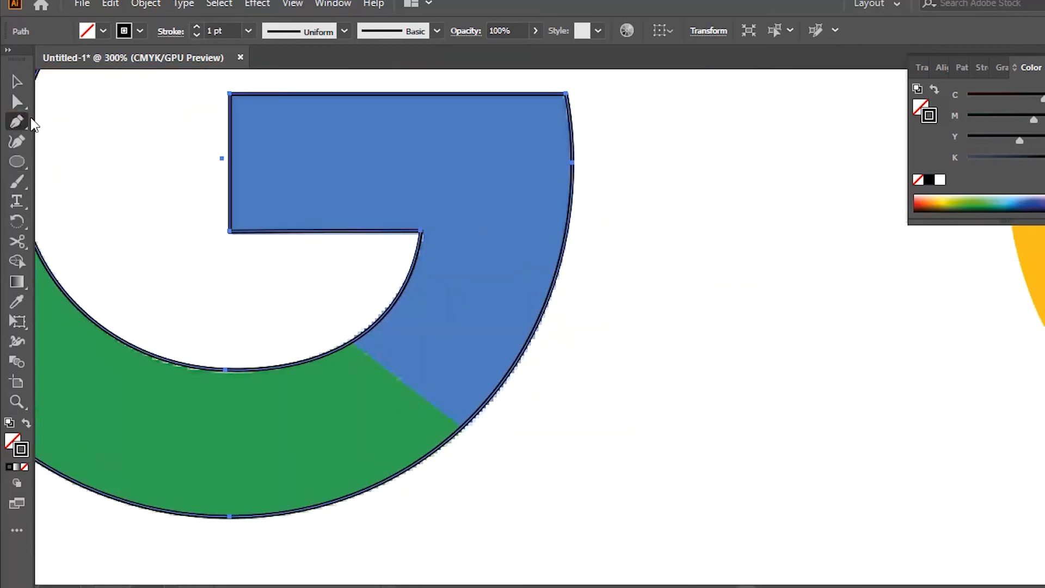
pyautogui.click(461, 428)
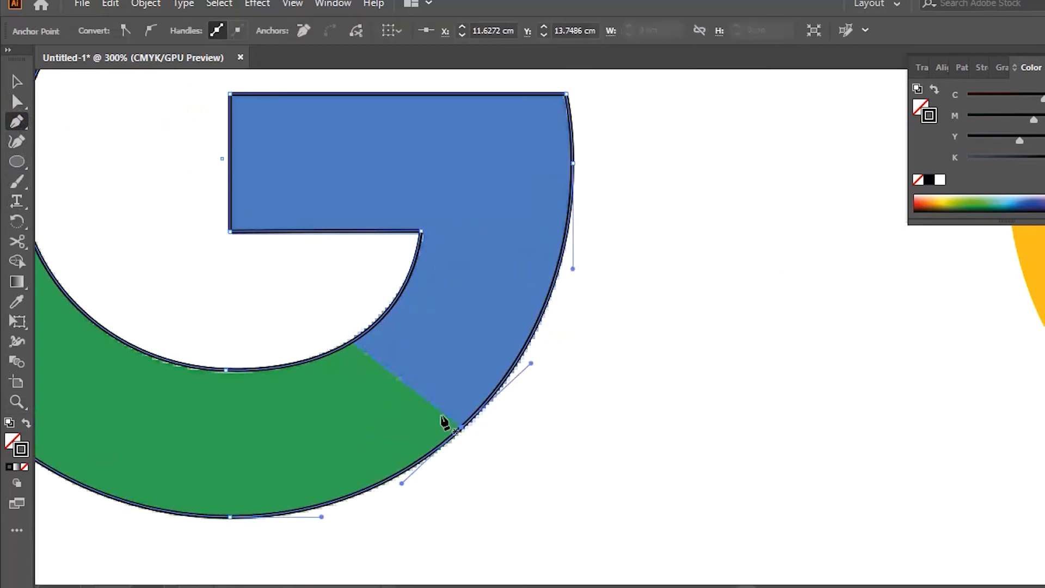
pyautogui.click(353, 341)
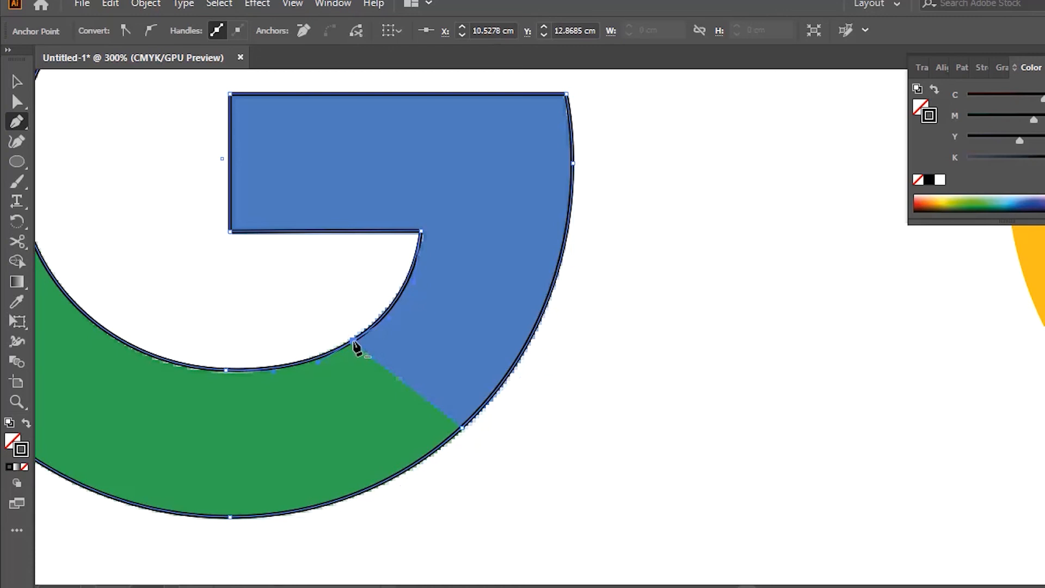
# Step: Duplicate the original G outline with its new green-blue boundary anchors, offsetting the copy down and to the right
pyautogui.press('z')
pyautogui.keyDown('alt'); pyautogui.click(367, 369); pyautogui.keyUp('alt')
pyautogui.keyDown('alt'); pyautogui.click(350, 366); pyautogui.keyUp('alt')
pyautogui.moveTo(769, 326); pyautogui.dragTo(660, 412)
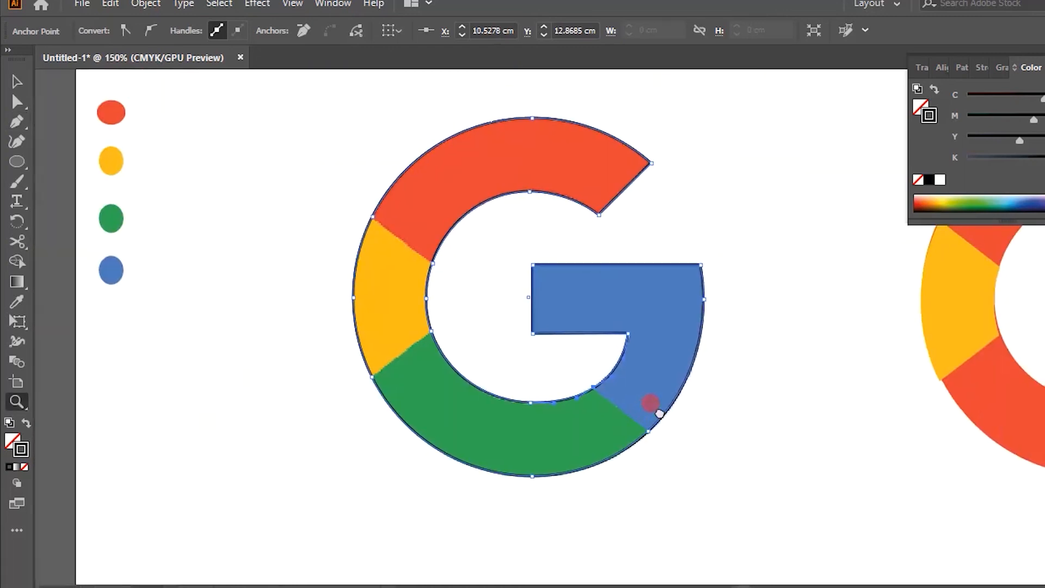
pyautogui.click(16, 82)
pyautogui.click(389, 199)
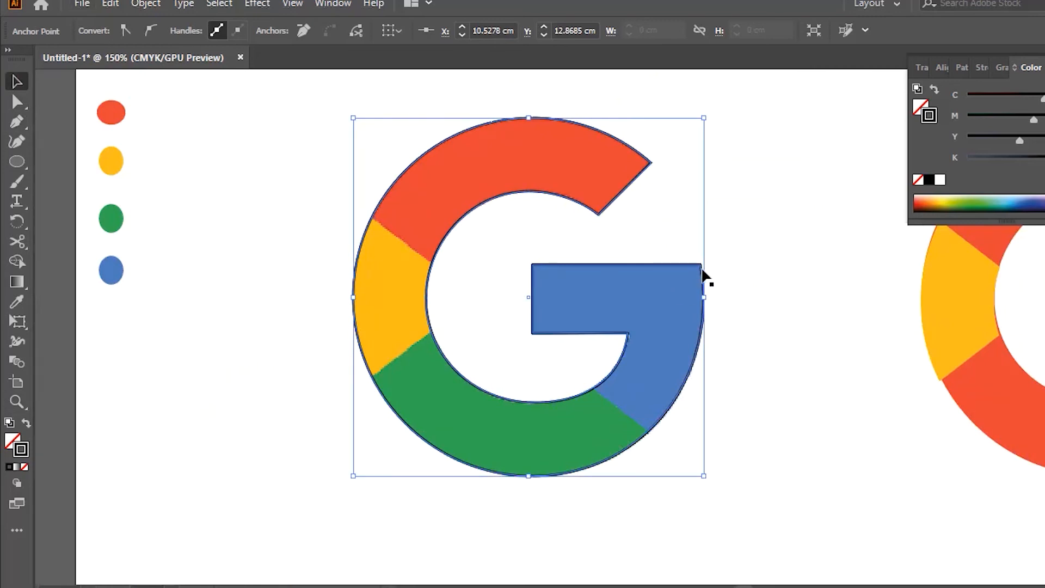
pyautogui.moveTo(533, 333); pyautogui.dragTo(756, 503)
pyautogui.moveTo(817, 461); pyautogui.dragTo(578, 377)
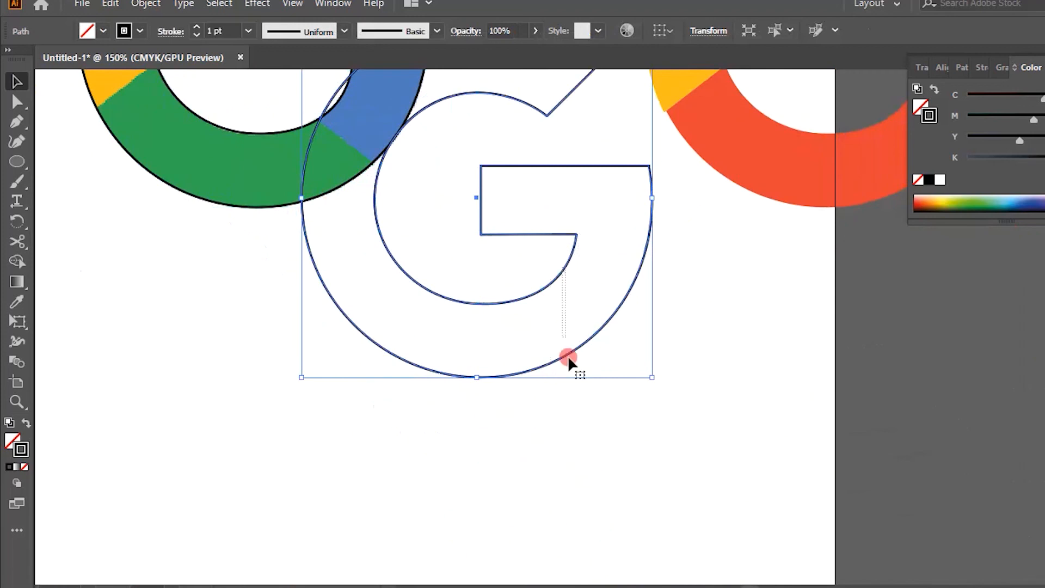
# Step: Nudge the outline copy straight down until it clears the traced logo
pyautogui.hotkey('shift', 'Down')
pyautogui.hotkey('shift', 'Down')
pyautogui.hotkey('shift', 'Down')
pyautogui.hotkey('shift', 'Down')
pyautogui.hotkey('shift', 'Down')
pyautogui.hotkey('shift', 'Down')
pyautogui.hotkey('shift', 'Down')
pyautogui.hotkey('shift', 'Down')
pyautogui.hotkey('shift', 'Down')
pyautogui.hotkey('shift', 'Down')
pyautogui.hotkey('shift', 'Down')
pyautogui.hotkey('shift', 'Down')
pyautogui.hotkey('shift', 'Down')
pyautogui.hotkey('shift', 'Down')
pyautogui.hotkey('shift', 'Down')
pyautogui.hotkey('shift', 'Down')
pyautogui.hotkey('shift', 'Down')
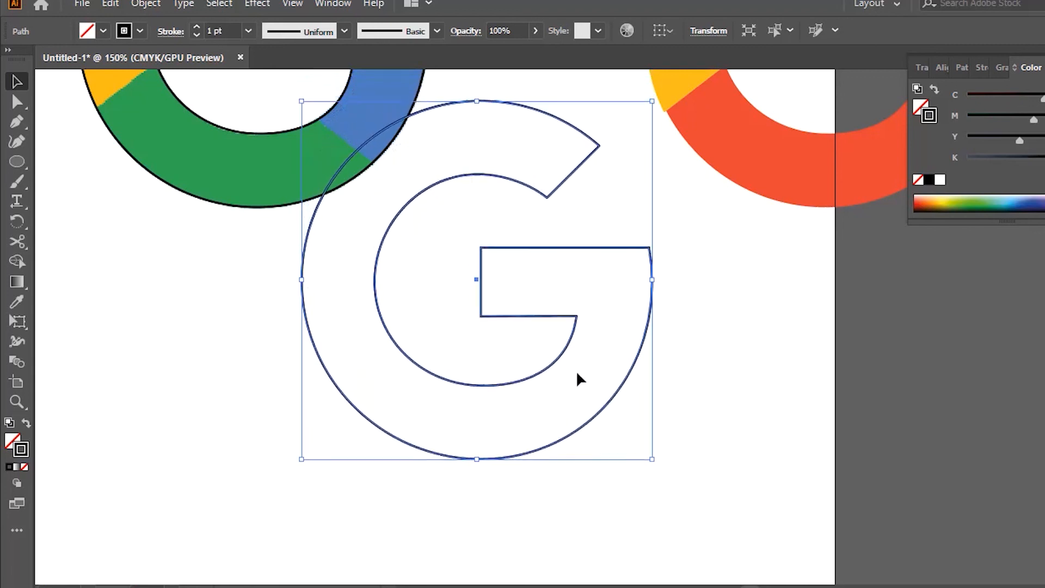
pyautogui.hotkey('shift', 'Down')
pyautogui.hotkey('shift', 'Down')
pyautogui.hotkey('shift', 'Down')
pyautogui.hotkey('shift', 'Down')
pyautogui.hotkey('shift', 'Down')
pyautogui.hotkey('shift', 'Down')
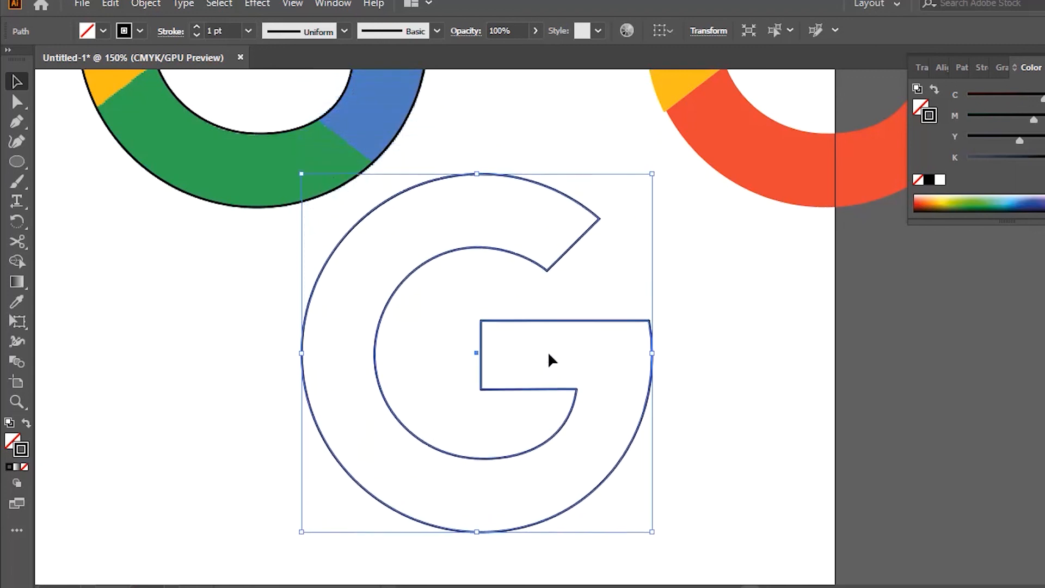
# Step: Delete the red and blue sections' anchors from the outline copy, keeping the yellow and green arcs
pyautogui.click(16, 101)
pyautogui.moveTo(625, 217); pyautogui.dragTo(327, 319)
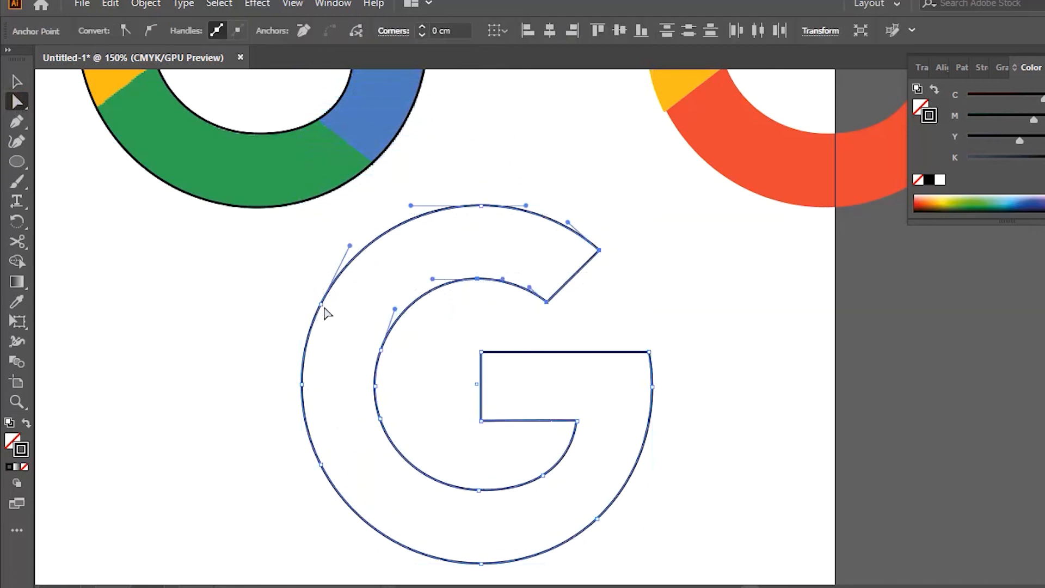
pyautogui.press('Delete')
pyautogui.moveTo(539, 182); pyautogui.dragTo(442, 236)
pyautogui.press('Delete')
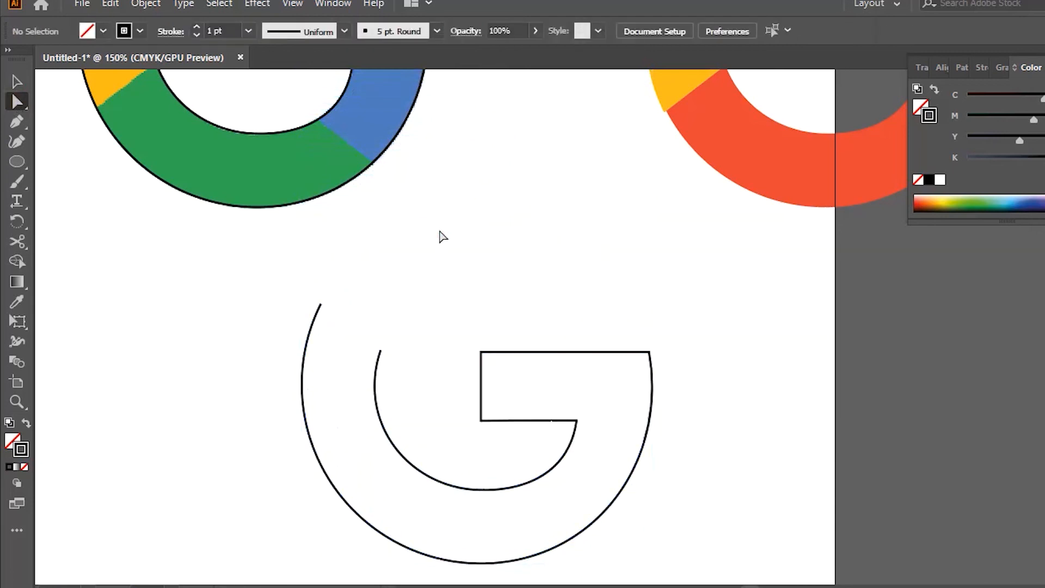
pyautogui.moveTo(474, 323); pyautogui.dragTo(673, 430)
pyautogui.press('Delete')
pyautogui.click(662, 444)
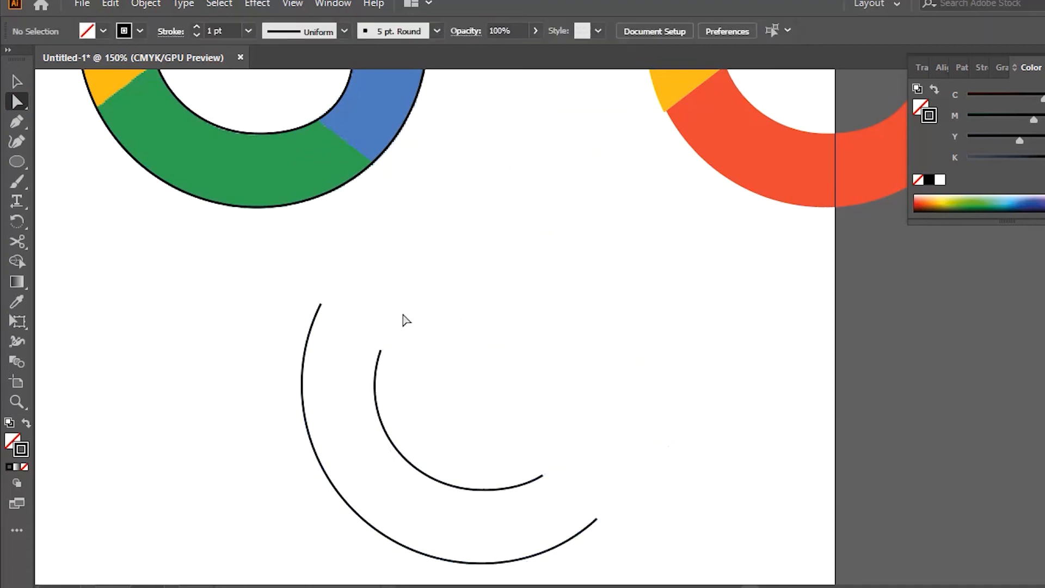
# Step: Delete the yellow section's upper anchors from both arcs and trim the outer arc back to the yellow-green boundary
pyautogui.moveTo(386, 276); pyautogui.dragTo(303, 326)
pyautogui.press('Delete')
pyautogui.moveTo(424, 310); pyautogui.dragTo(357, 366)
pyautogui.press('Delete')
pyautogui.click(493, 402)
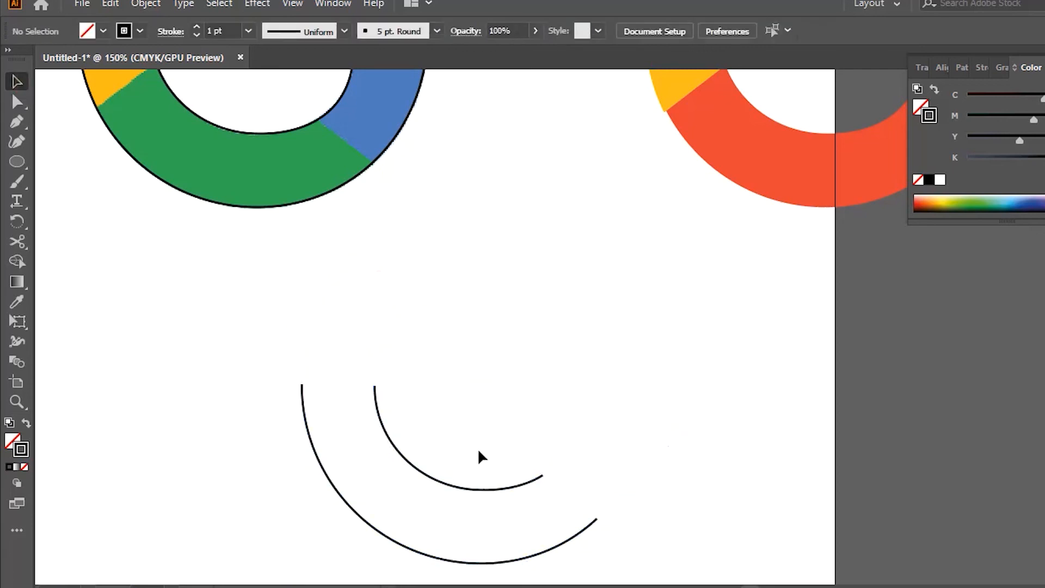
pyautogui.click(454, 486)
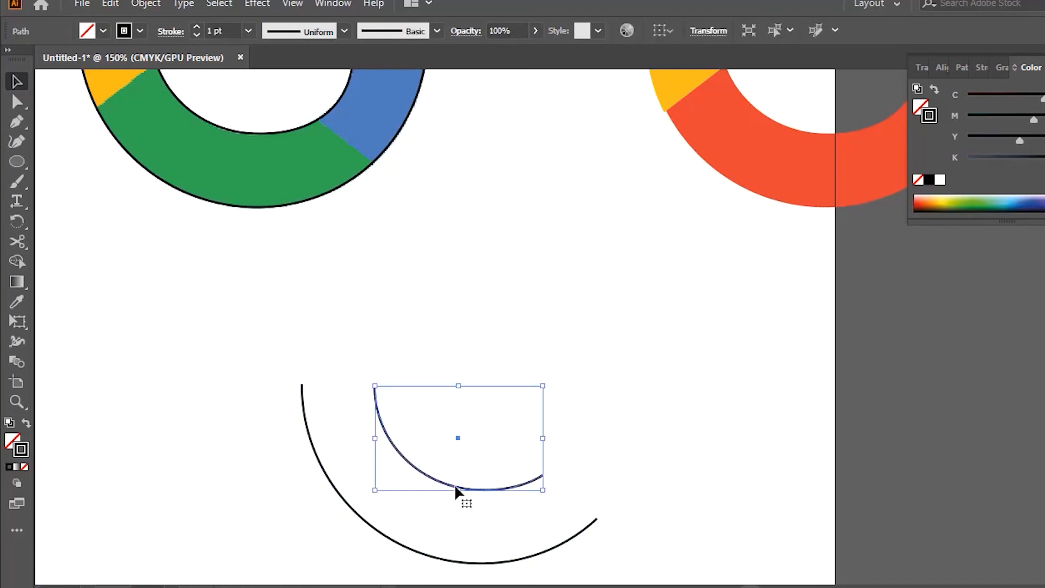
pyautogui.click(626, 441)
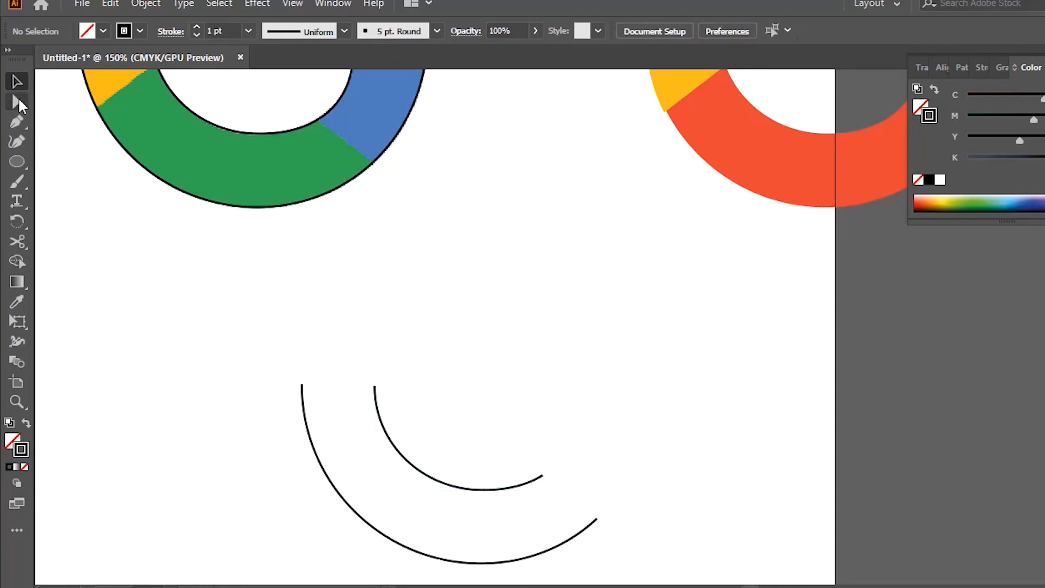
pyautogui.moveTo(327, 363); pyautogui.dragTo(283, 398)
pyautogui.press('Delete')
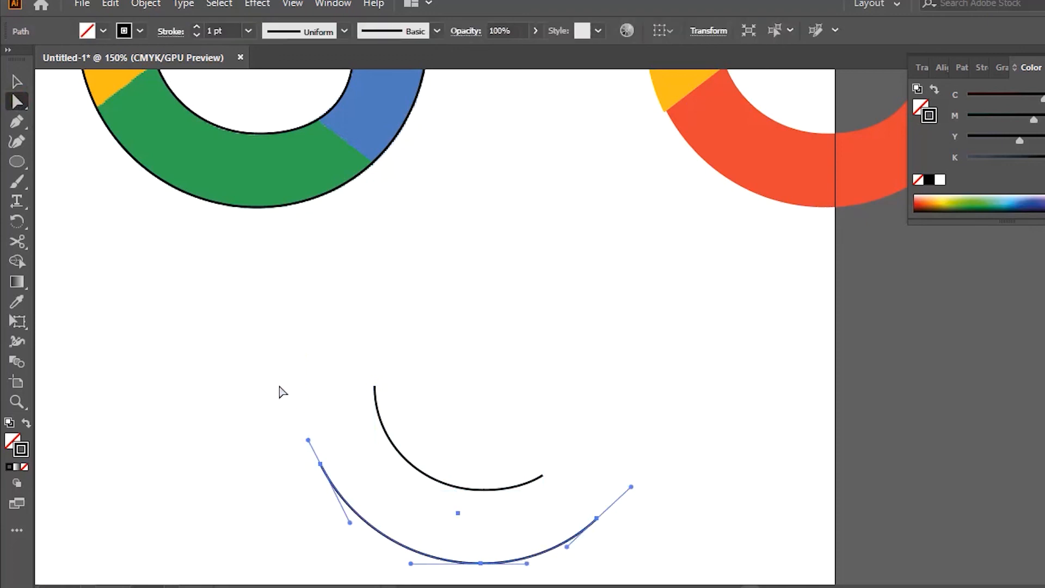
pyautogui.click(300, 378)
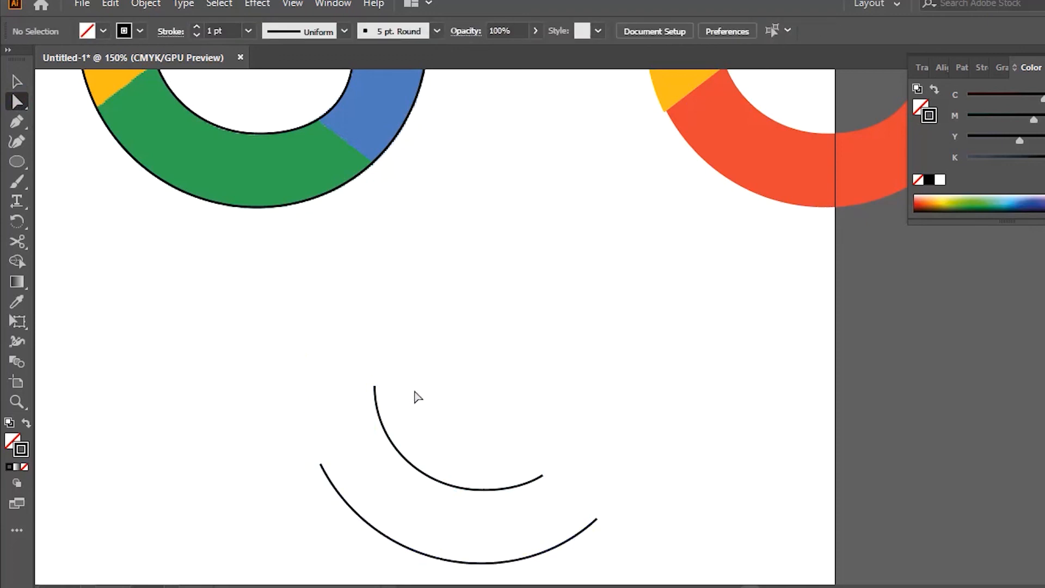
# Step: Join the right end anchors of the inner and outer arcs with a straight edge at the green-blue boundary
pyautogui.moveTo(538, 457); pyautogui.dragTo(635, 524)
pyautogui.rightClick(598, 519)
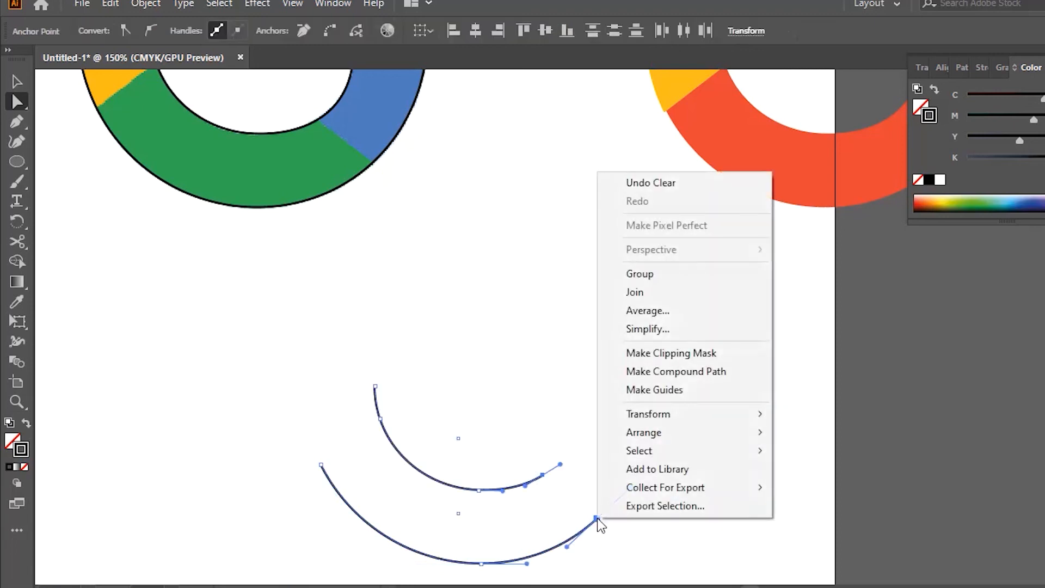
pyautogui.click(657, 292)
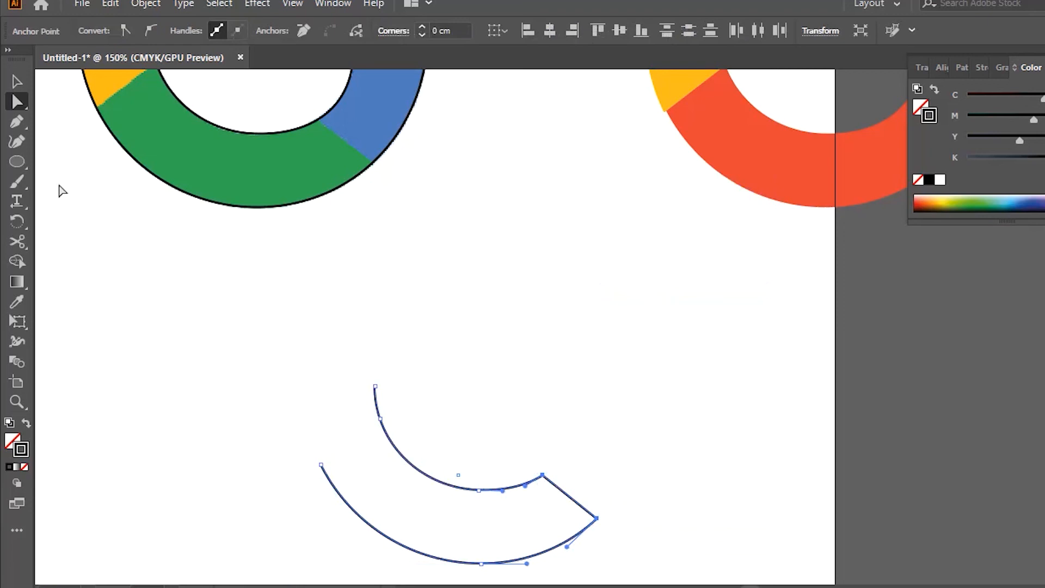
# Step: Move the open green segment outline onto the green area of the traced logo, lining it up with the arcs
pyautogui.press('v')
pyautogui.moveTo(515, 488); pyautogui.dragTo(397, 420)
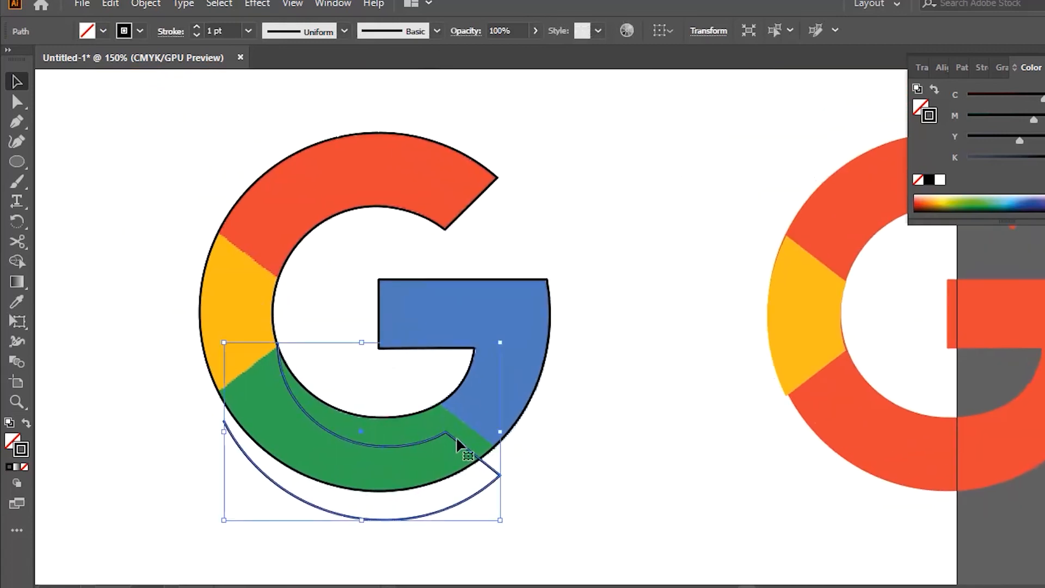
pyautogui.moveTo(430, 437); pyautogui.dragTo(429, 410)
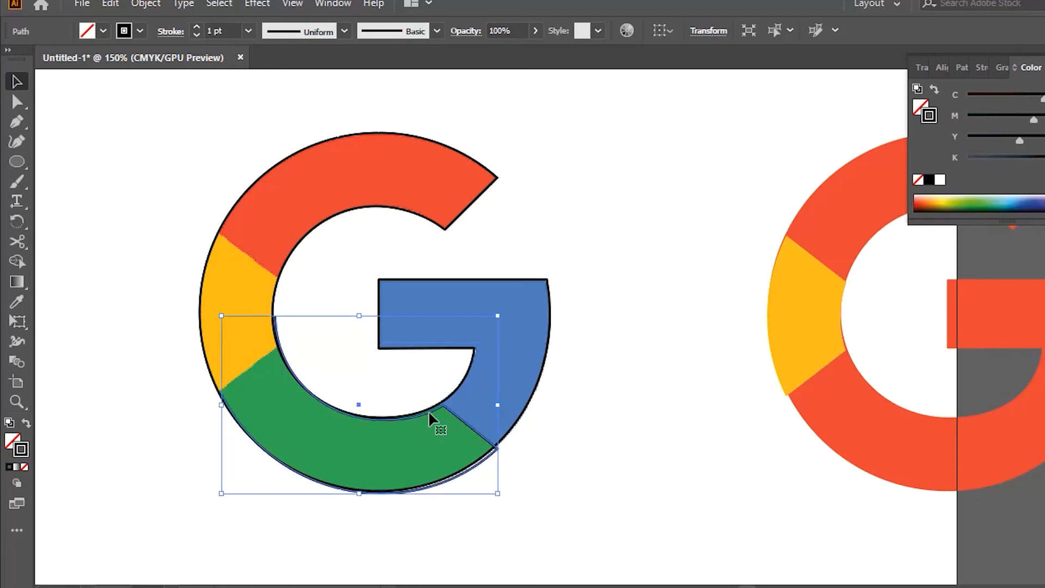
# Step: Delete the leftover anchor at the upper end of the green segment's inner arc and move the outline to blank space below the logo
pyautogui.click(19, 103)
pyautogui.click(276, 319)
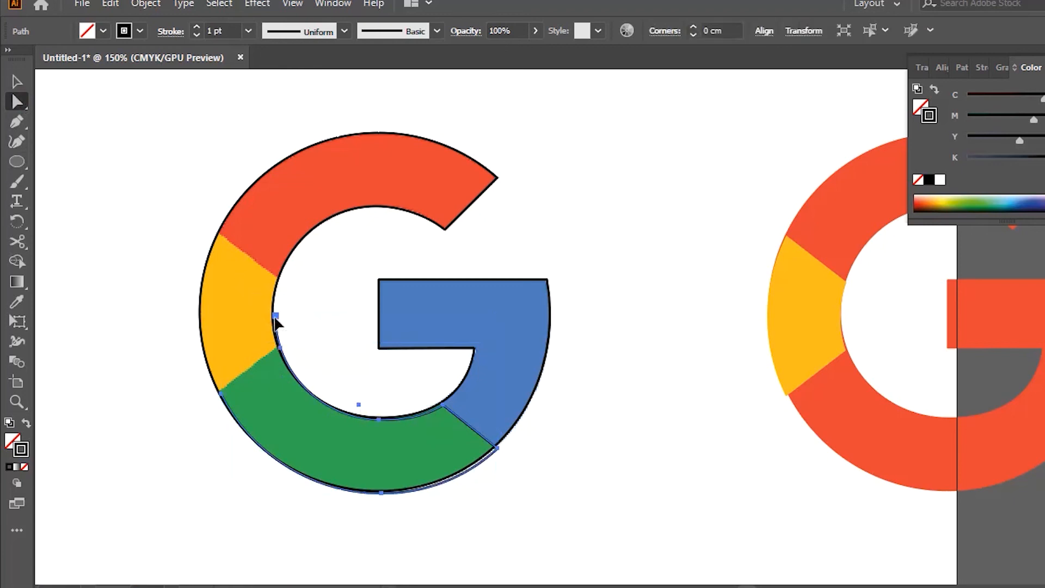
pyautogui.press('Delete')
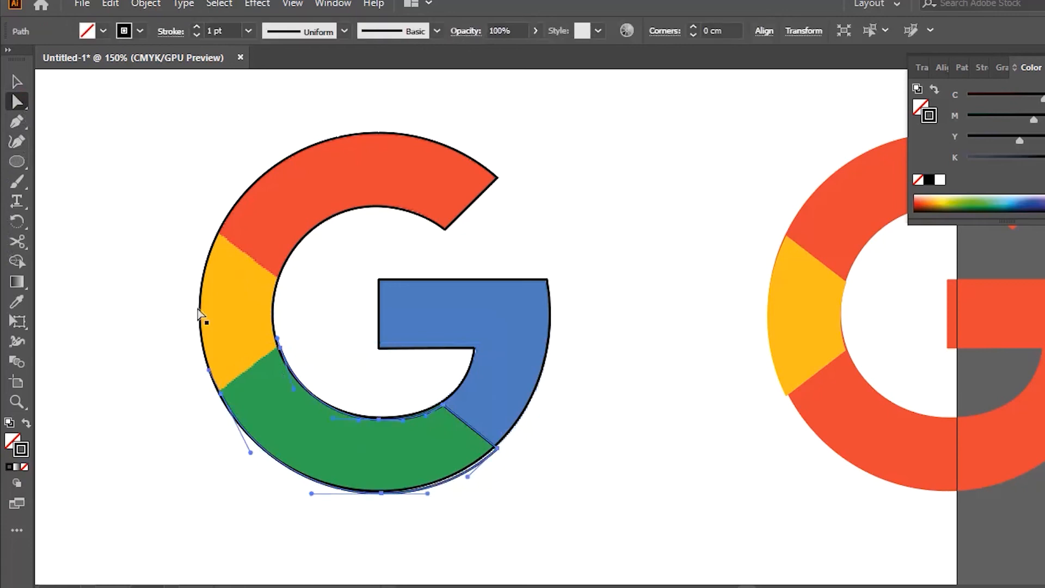
pyautogui.click(25, 80)
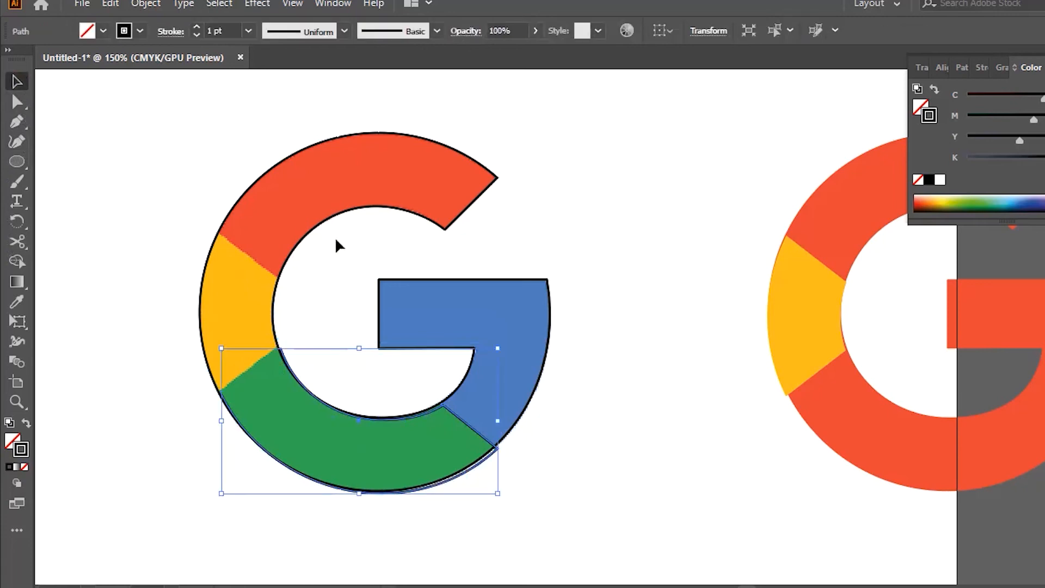
pyautogui.moveTo(481, 453); pyautogui.dragTo(786, 542)
pyautogui.moveTo(664, 474); pyautogui.dragTo(564, 472)
# Step: Join the open left end anchors of the segment with a straight edge and fill the closed shape with green sampled from the logo
pyautogui.click(16, 102)
pyautogui.moveTo(346, 323); pyautogui.dragTo(477, 382)
pyautogui.rightClick(448, 328)
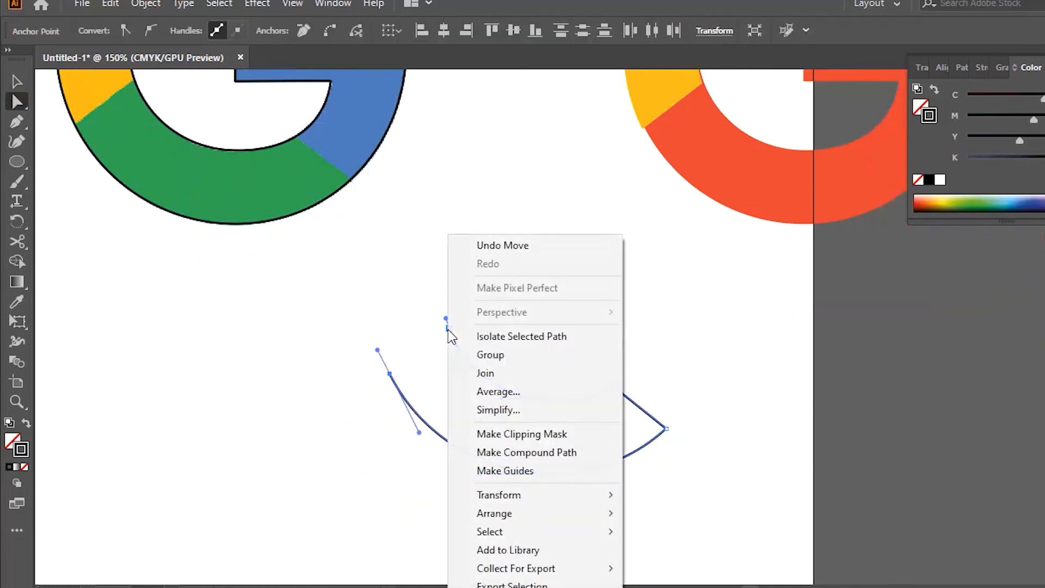
pyautogui.click(490, 374)
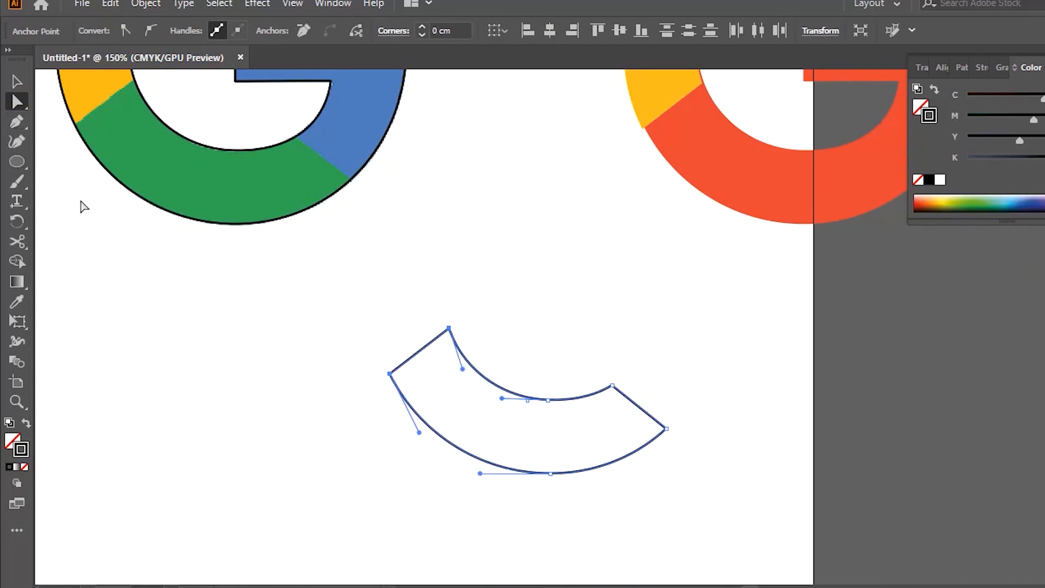
pyautogui.click(18, 301)
pyautogui.click(220, 172)
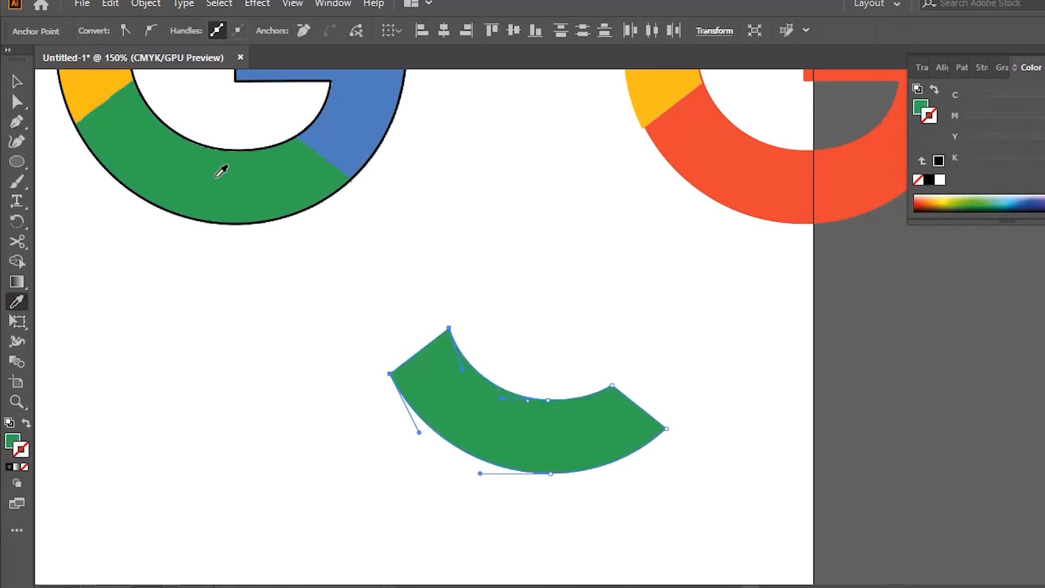
# Step: Place the green segment over the lower arc of the red G copy and bring it in front of the red shape
pyautogui.click(18, 82)
pyautogui.scroll(3, 443, 313)
pyautogui.hscroll(2, 443, 312)
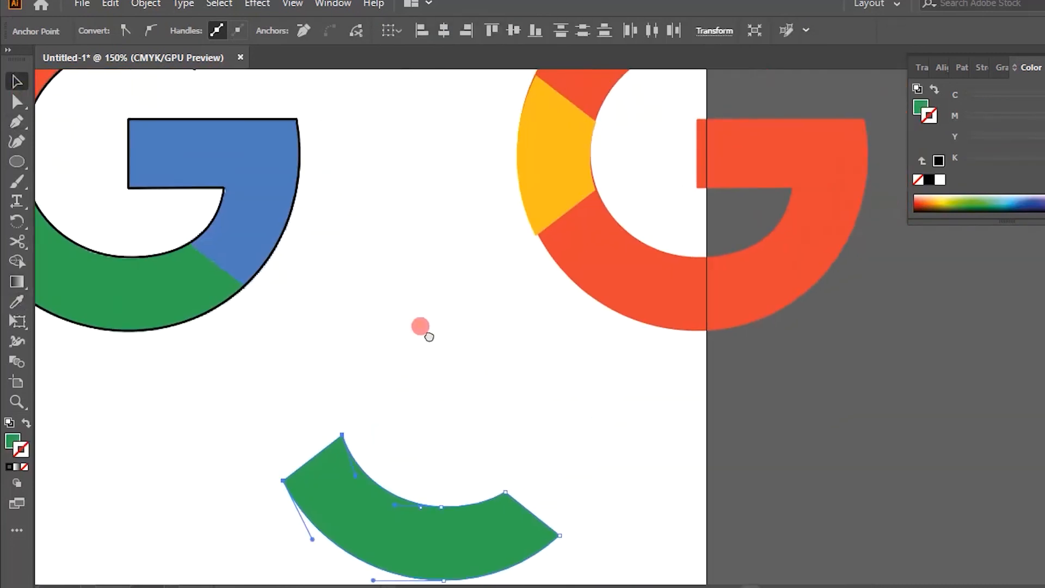
pyautogui.moveTo(450, 521); pyautogui.dragTo(697, 288)
pyautogui.moveTo(445, 347); pyautogui.dragTo(497, 479)
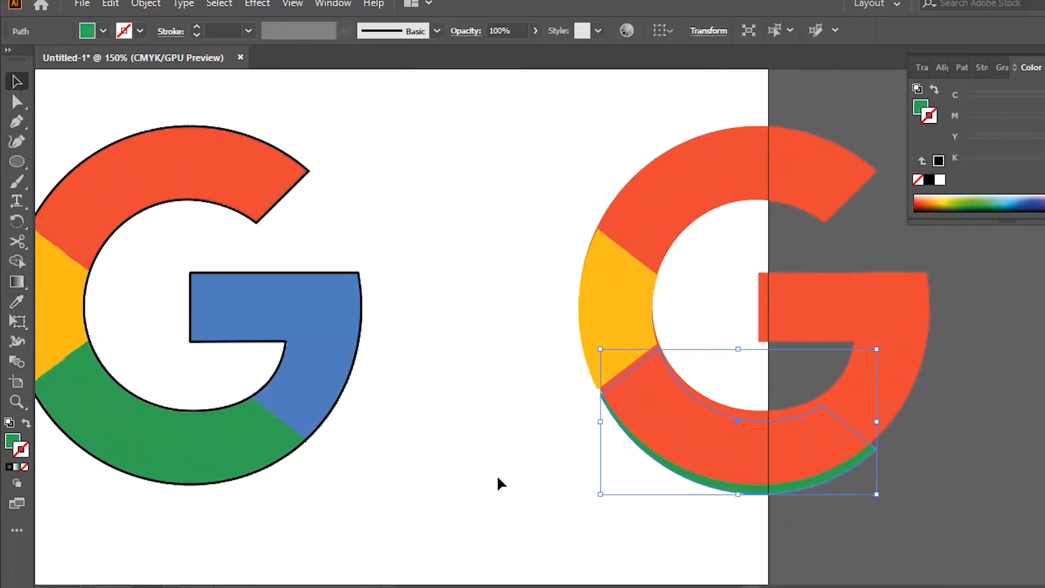
pyautogui.hotkey('ctrl', 'x')
pyautogui.hotkey('ctrl', 'f')
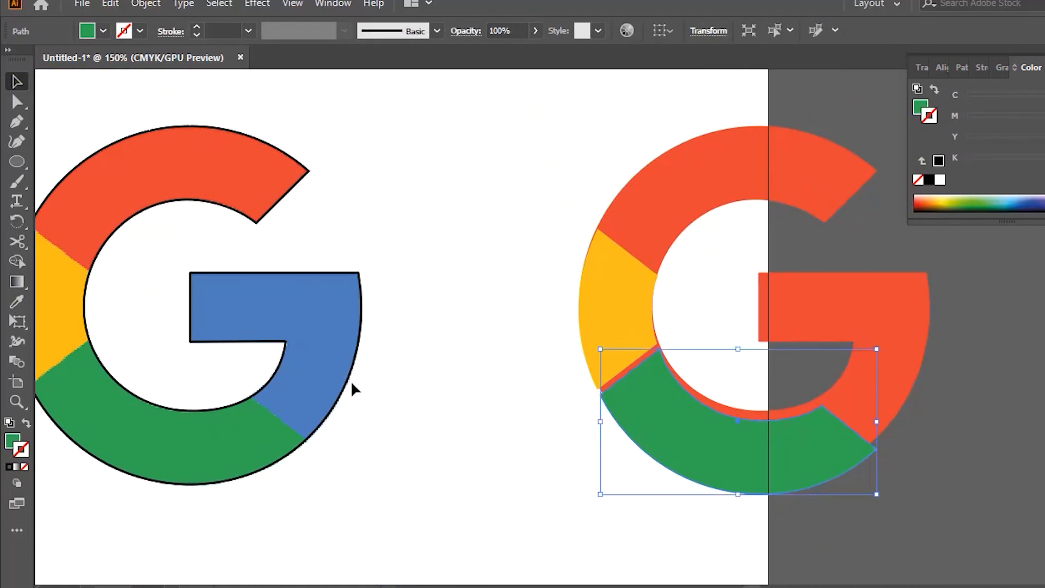
# Step: Delete the green section's bottom anchors from the inner and outer arcs of the traced logo's outline
pyautogui.click(357, 275)
pyautogui.moveTo(432, 390)
pyautogui.mouseDown()
pyautogui.moveTo(492, 367)
pyautogui.moveTo(599, 375)
pyautogui.mouseUp()
pyautogui.click(16, 101)
pyautogui.click(375, 366)
pyautogui.click(395, 451)
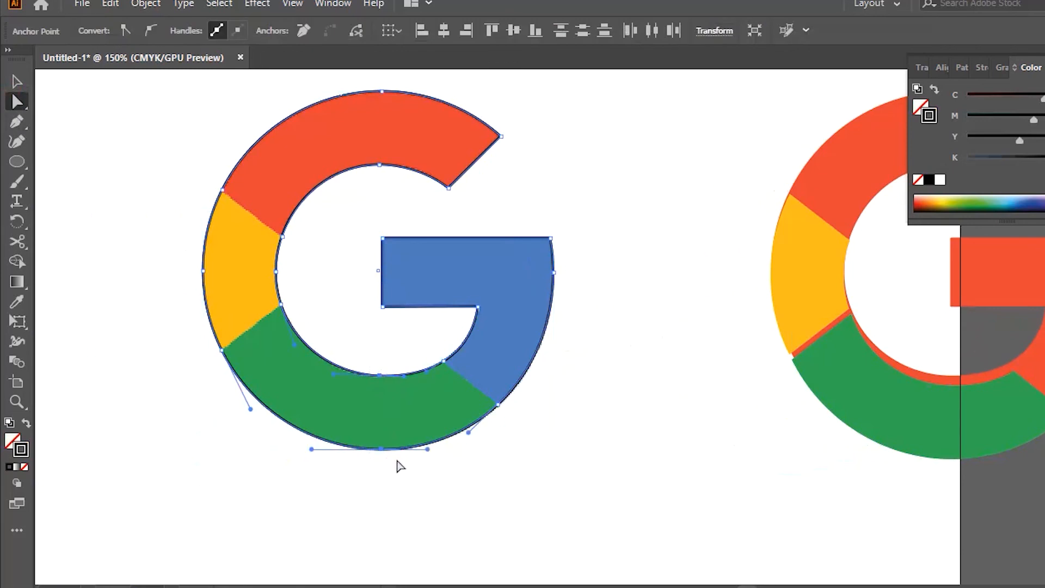
pyautogui.click(400, 467)
# Step: Move the open outline of the blue section off the logo into the blank space below it
pyautogui.moveTo(368, 208); pyautogui.dragTo(581, 413)
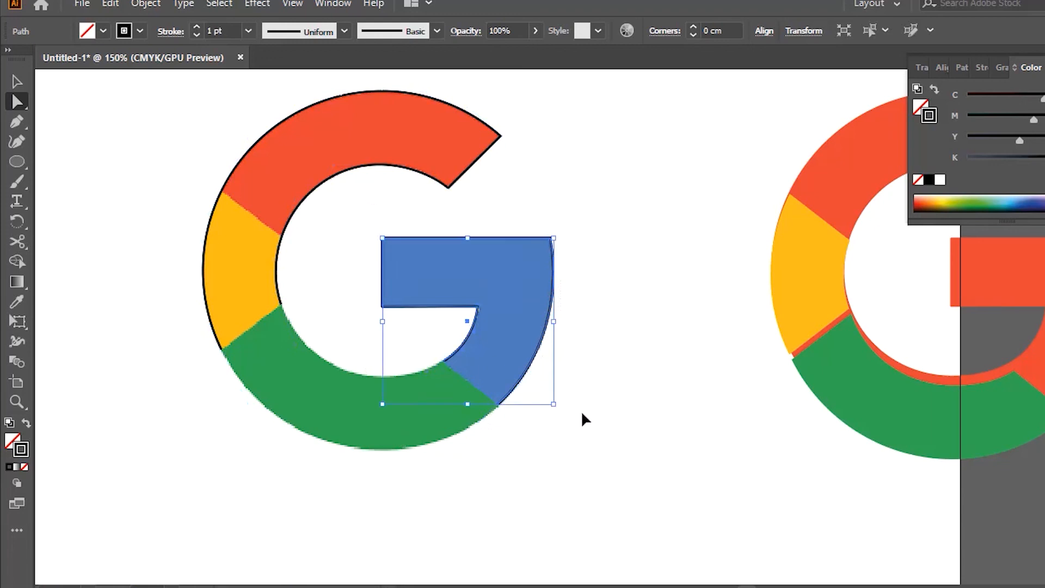
pyautogui.click(582, 418)
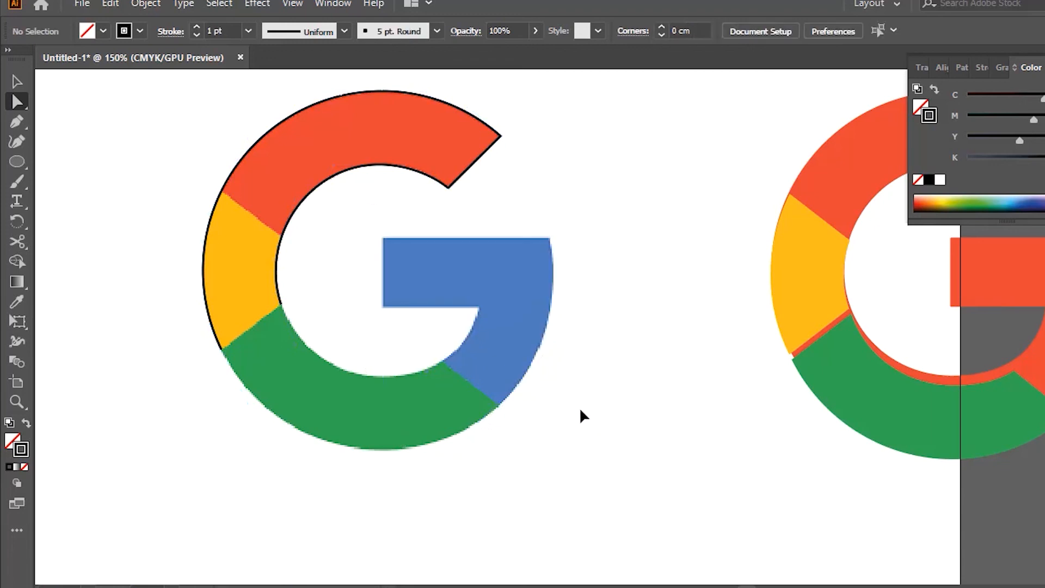
pyautogui.hotkey('ctrl', 'z')
pyautogui.moveTo(619, 424); pyautogui.dragTo(561, 301)
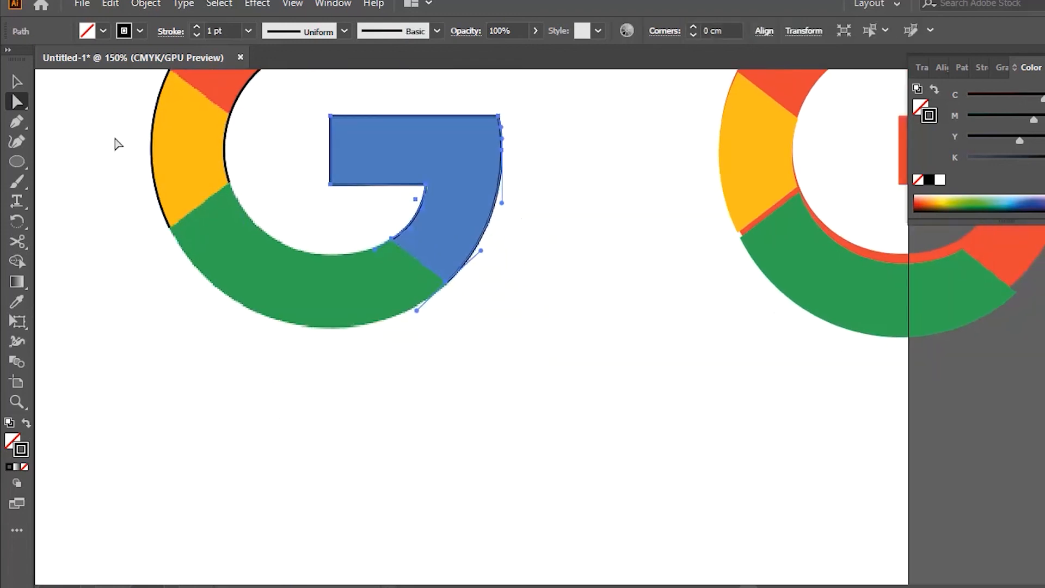
pyautogui.click(17, 82)
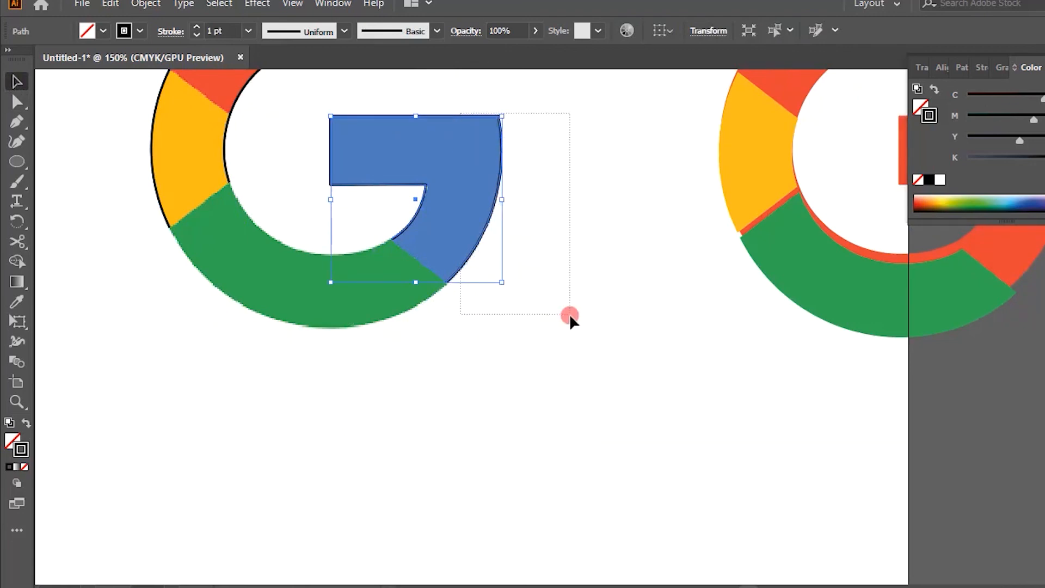
pyautogui.moveTo(425, 193); pyautogui.dragTo(599, 409)
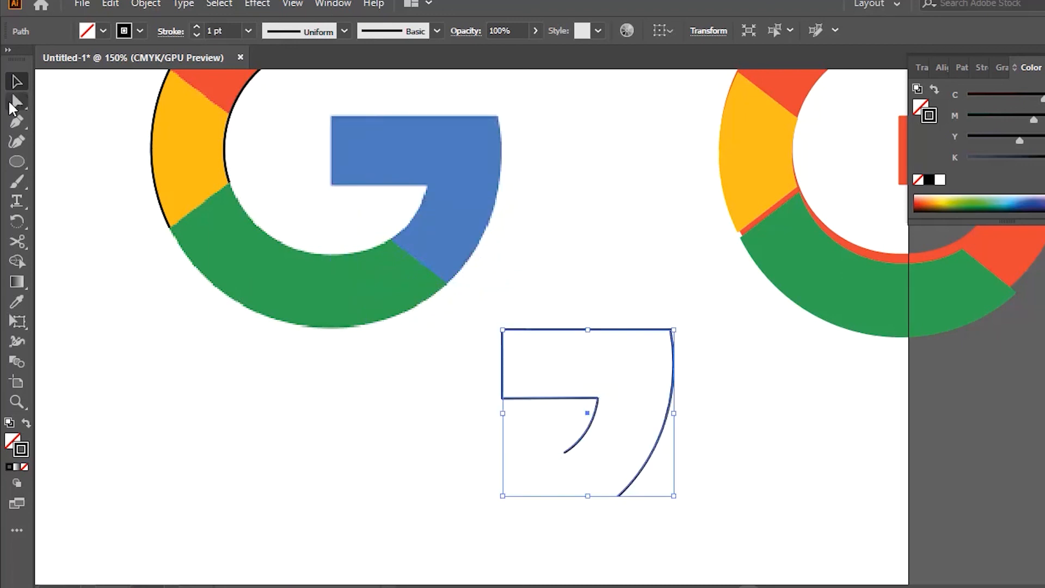
# Step: Join the two lower end anchors of the blue segment outline with a straight edge to close the shape
pyautogui.press('a')
pyautogui.click(563, 454)
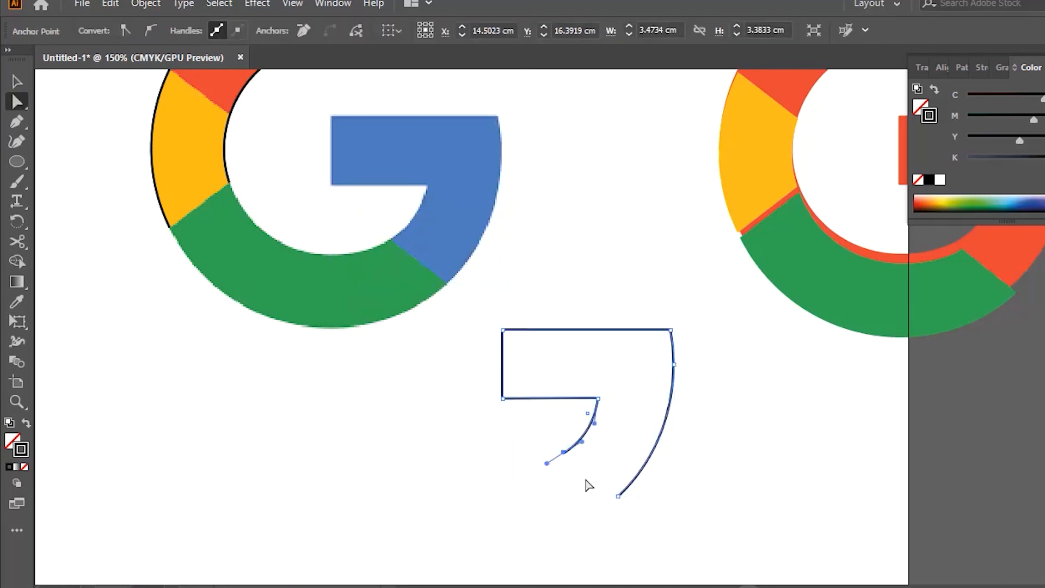
pyautogui.click(618, 496)
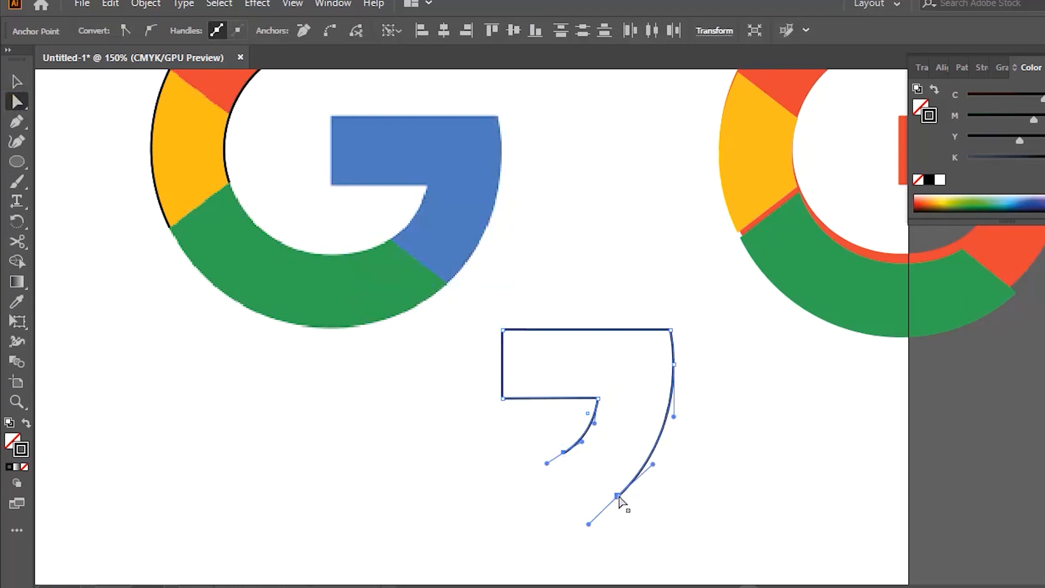
pyautogui.rightClick(619, 496)
pyautogui.click(677, 272)
pyautogui.click(720, 467)
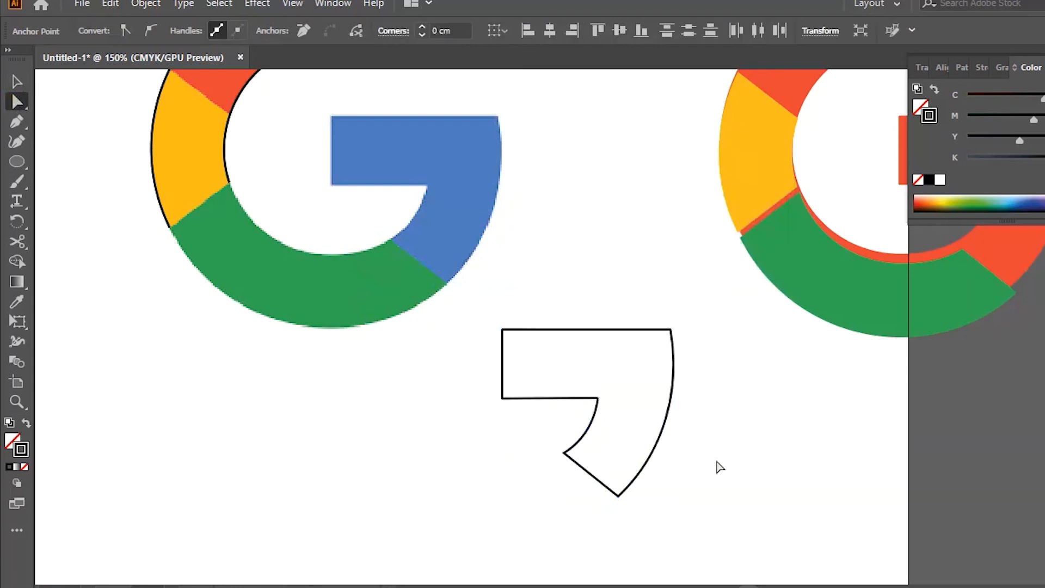
# Step: Fill the closed bar-and-arc segment with blue sampled from the logo
pyautogui.moveTo(700, 375); pyautogui.dragTo(574, 408)
pyautogui.moveTo(417, 298); pyautogui.dragTo(512, 415)
pyautogui.click(16, 302)
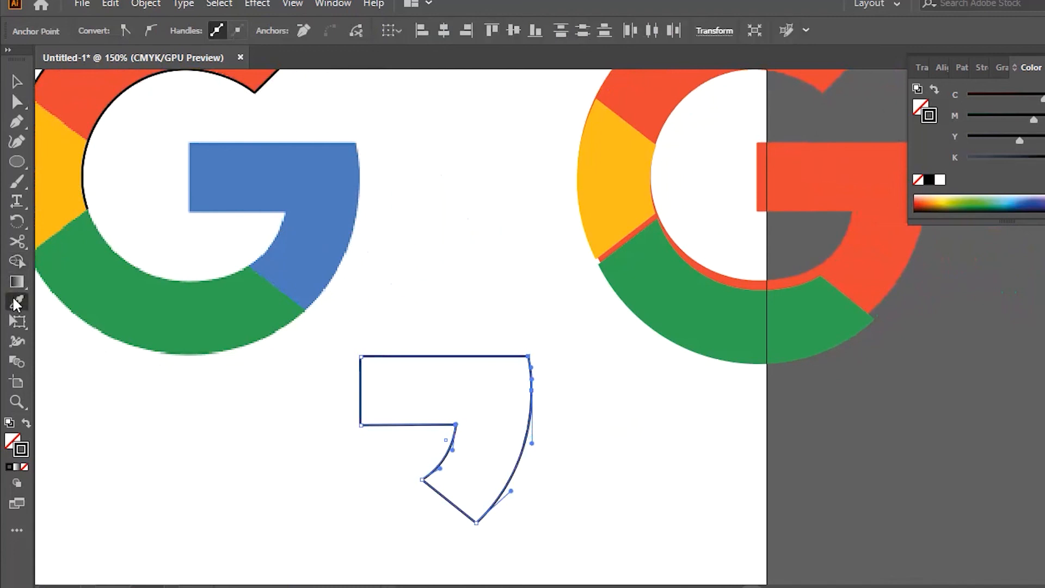
pyautogui.click(258, 190)
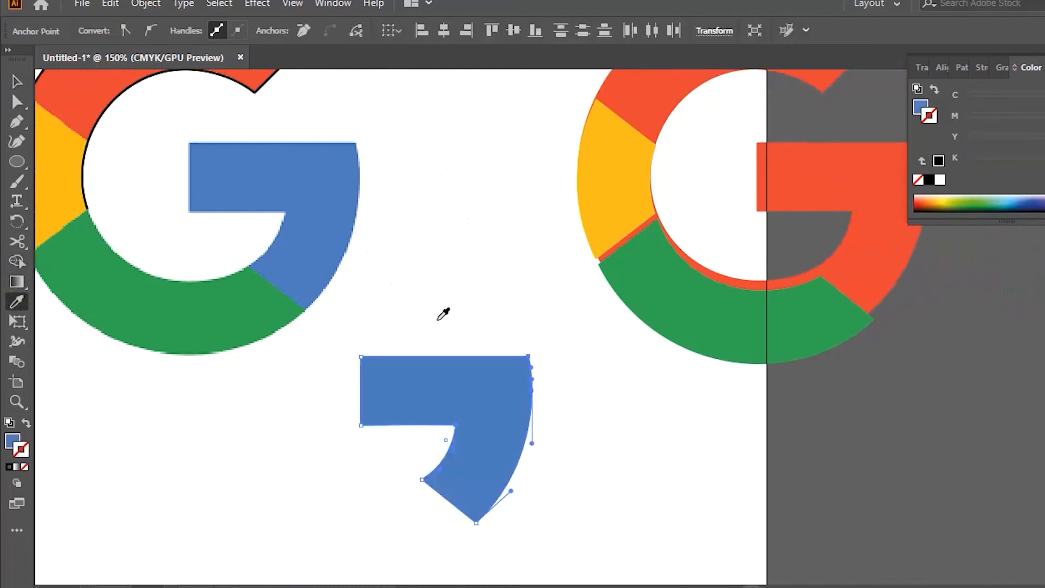
# Step: Place the blue segment over the crossbar and right arc of the red G copy and align the green segment with its lower arc
pyautogui.click(16, 81)
pyautogui.moveTo(510, 404); pyautogui.dragTo(495, 340)
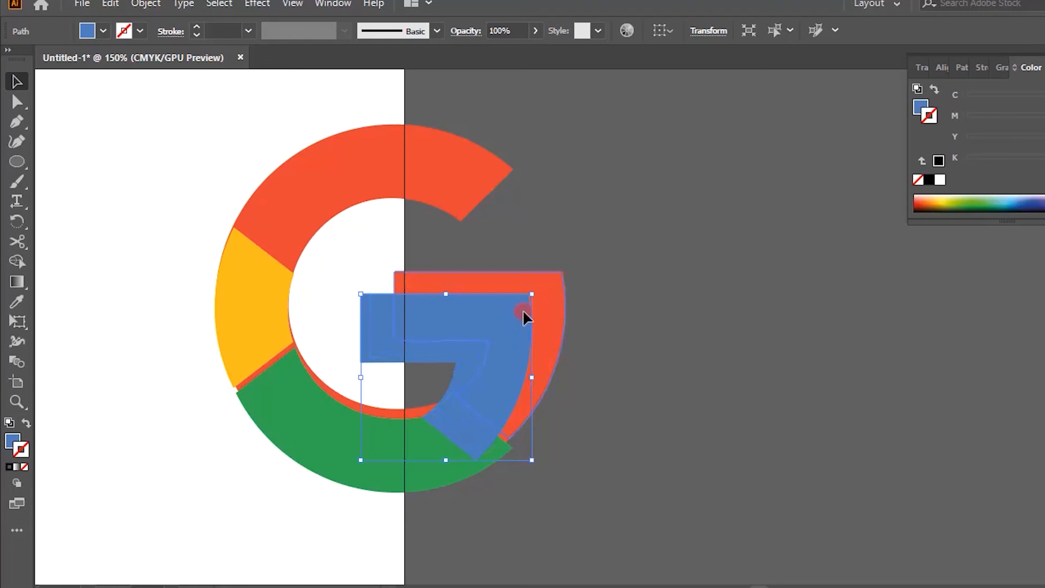
pyautogui.moveTo(523, 309); pyautogui.dragTo(556, 286)
pyautogui.click(451, 449)
pyautogui.moveTo(434, 446); pyautogui.dragTo(565, 468)
pyautogui.click(561, 481)
# Step: Nudge the yellow segment slightly upward so its edges line up with the red and green sections of the G copy
pyautogui.click(367, 356)
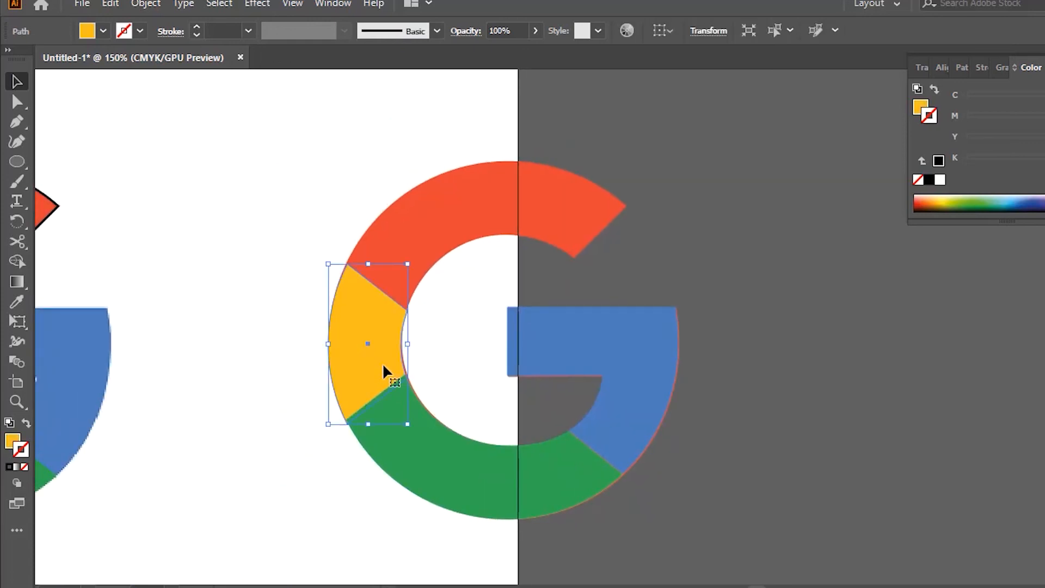
pyautogui.press('z')
pyautogui.click(450, 397)
pyautogui.click(572, 310)
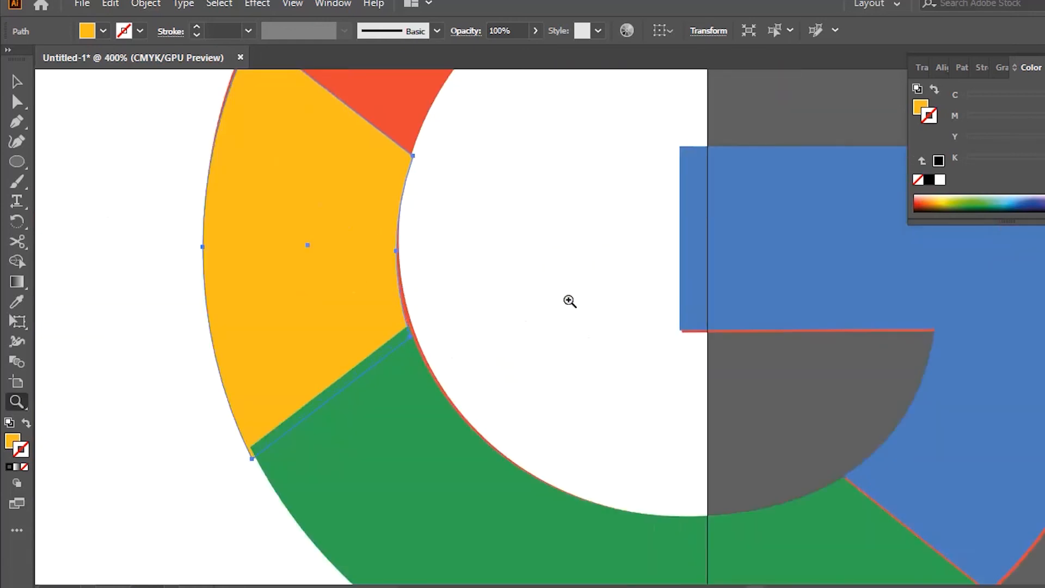
pyautogui.click(539, 315)
pyautogui.moveTo(548, 326); pyautogui.dragTo(540, 360)
pyautogui.click(17, 81)
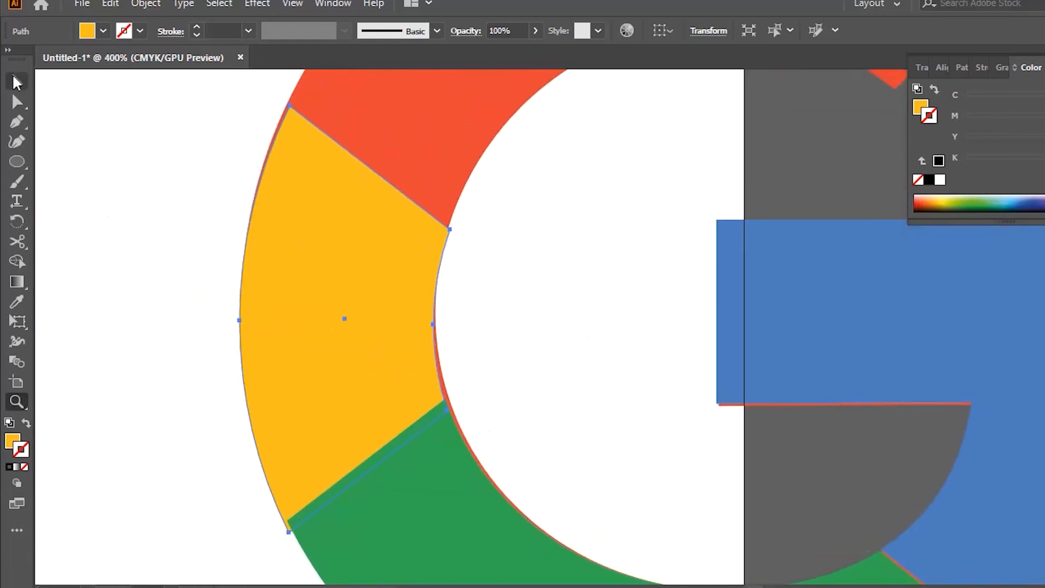
pyautogui.moveTo(342, 326); pyautogui.dragTo(343, 314)
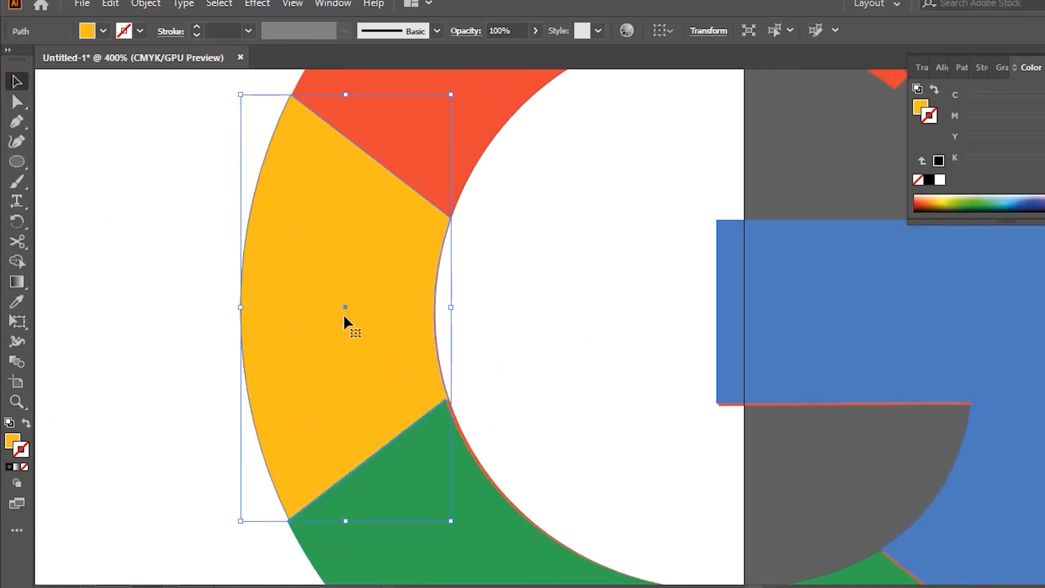
pyautogui.click(501, 364)
# Step: Nudge the green segment to fit flush against the yellow and blue segments along the lower arc
pyautogui.moveTo(539, 426); pyautogui.dragTo(367, 248)
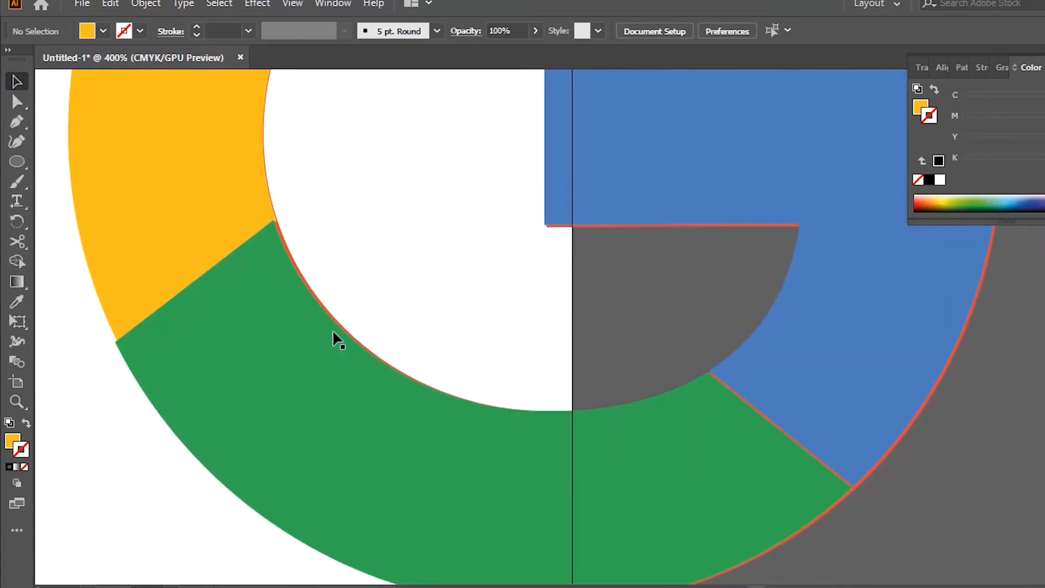
pyautogui.click(301, 406)
pyautogui.moveTo(362, 457); pyautogui.dragTo(358, 460)
pyautogui.click(498, 360)
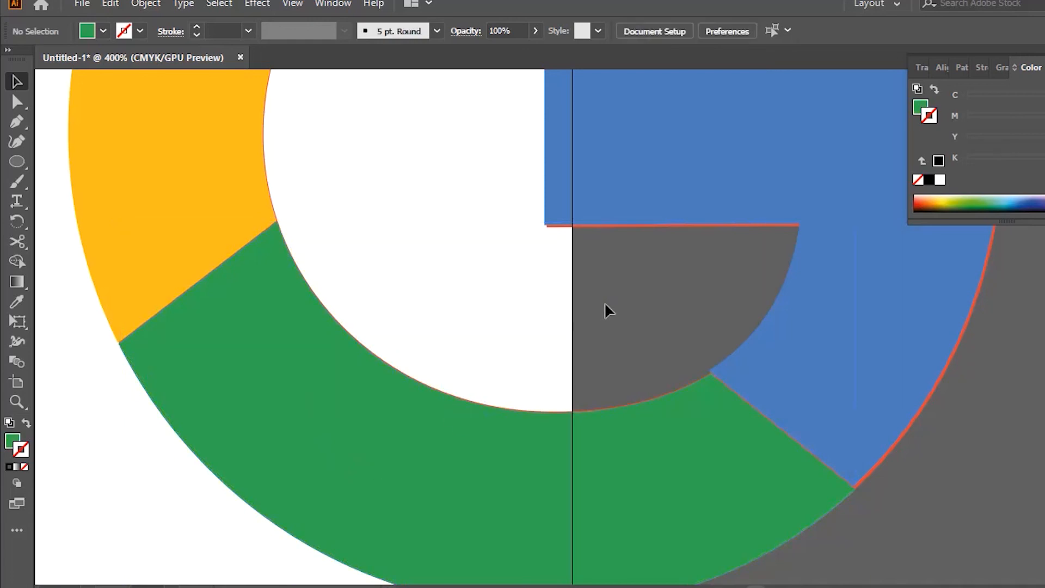
# Step: Examine the coloured G copy beside the traced logo on the whole artboard at 50% zoom
pyautogui.press('z')
pyautogui.keyDown('alt'); pyautogui.click(597, 303); pyautogui.keyUp('alt')
pyautogui.keyDown('alt'); pyautogui.click(595, 303); pyautogui.keyUp('alt')
pyautogui.keyDown('alt'); pyautogui.click(533, 344); pyautogui.keyUp('alt')
pyautogui.keyDown('alt'); pyautogui.click(561, 350); pyautogui.keyUp('alt')
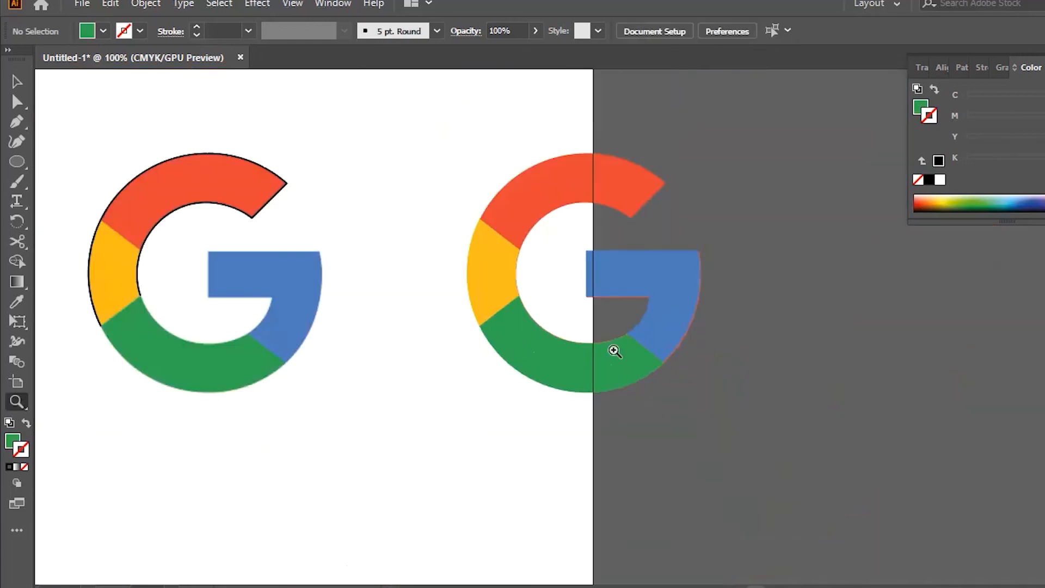
pyautogui.moveTo(607, 303); pyautogui.dragTo(646, 256)
pyautogui.keyDown('alt'); pyautogui.click(646, 257); pyautogui.keyUp('alt')
pyautogui.keyDown('alt'); pyautogui.click(644, 280); pyautogui.keyUp('alt')
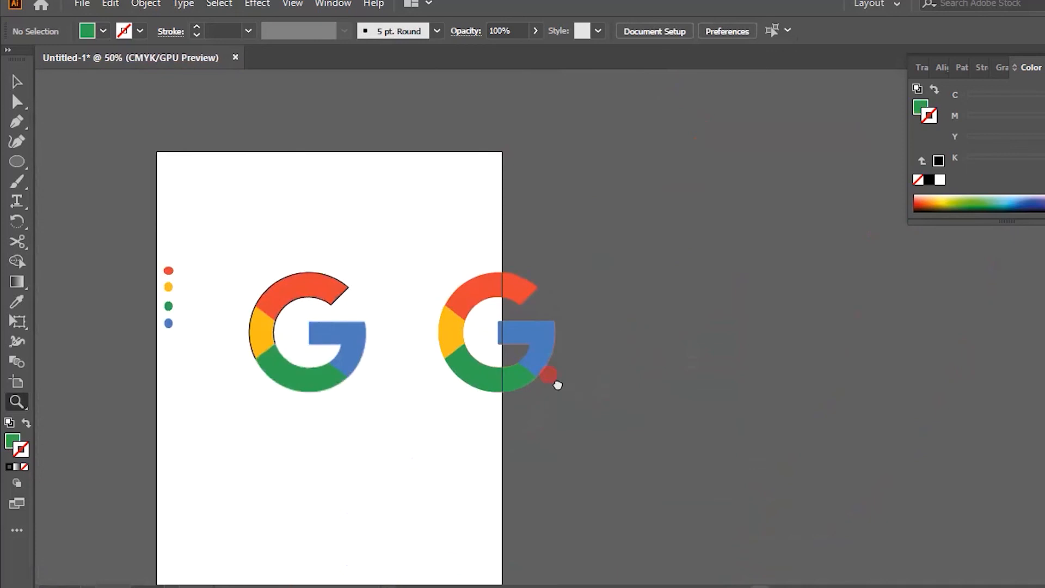
pyautogui.moveTo(555, 385); pyautogui.dragTo(694, 368)
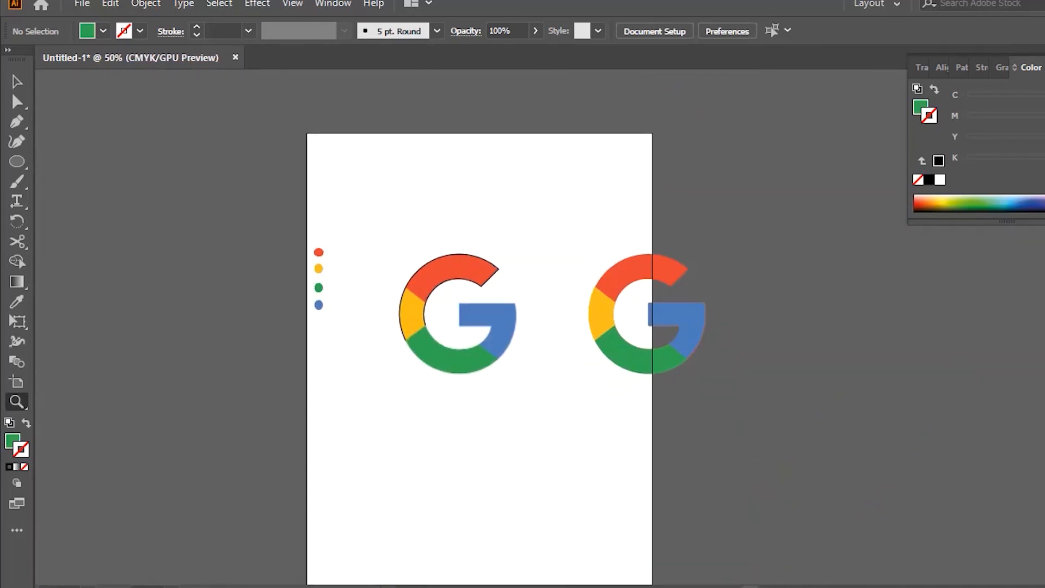